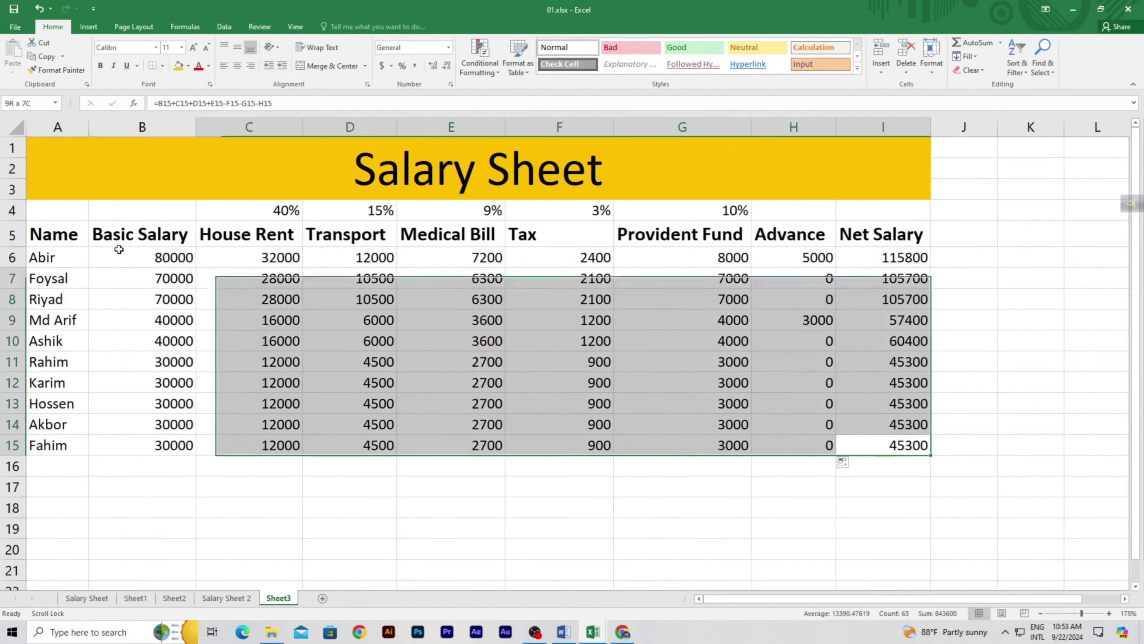
Step: Select the table A5:I15, open the table styles gallery, then minimize the Word brief
{"action": "left_click", "coordinate": [54, 234], "text": "shift"}
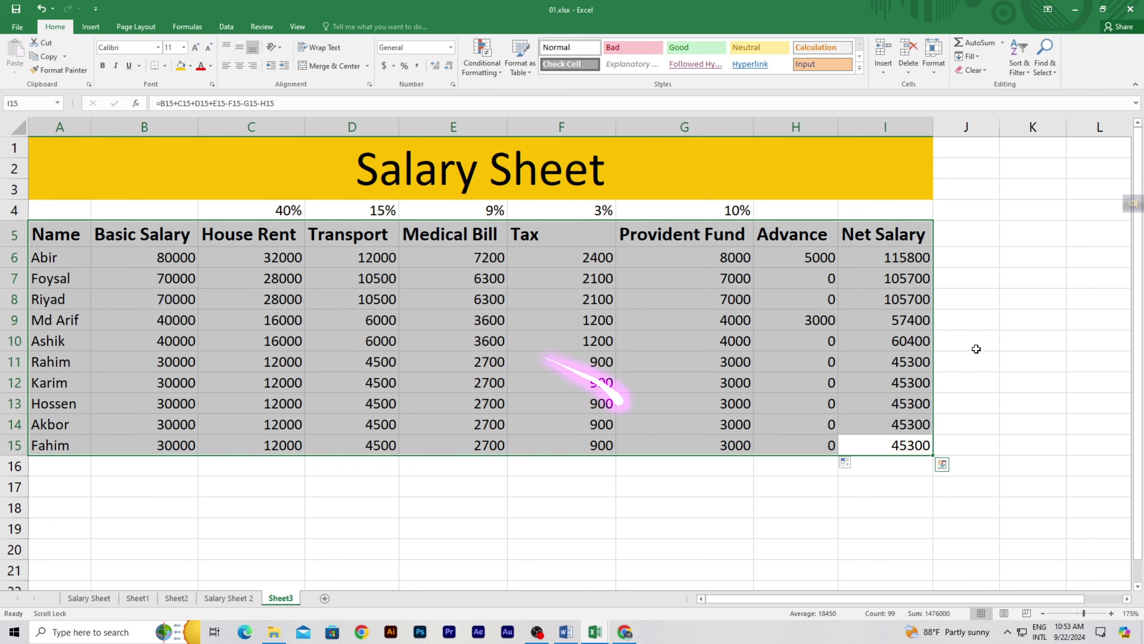
{"action": "left_click", "coordinate": [531, 73]}
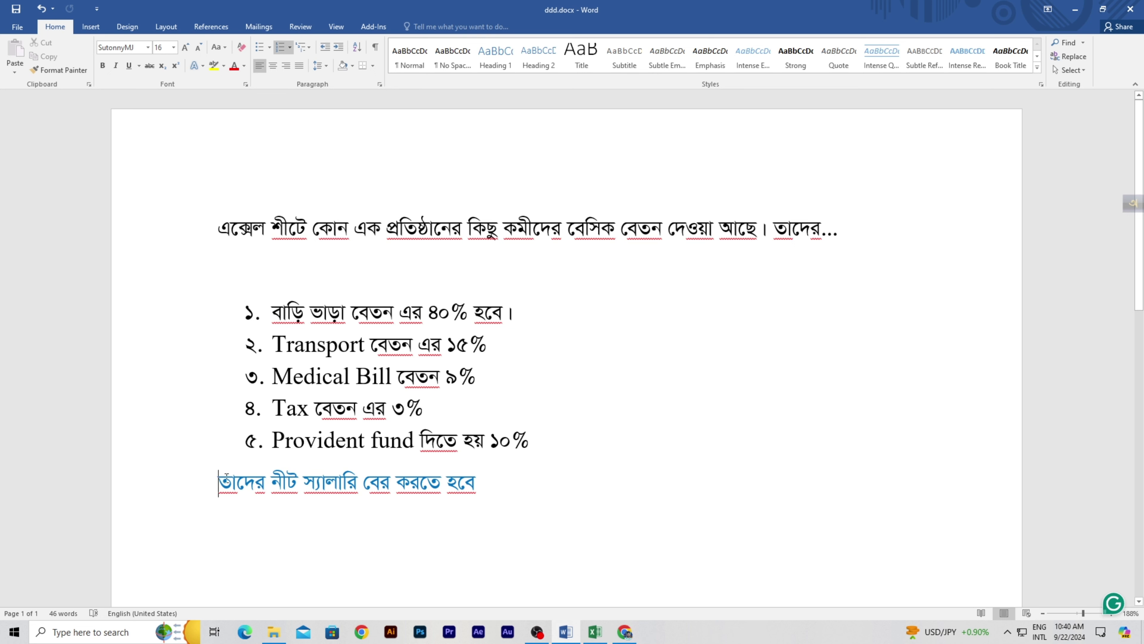
{"action": "left_click_drag", "start_coordinate": [226, 478], "coordinate": [494, 485]}
{"action": "left_click", "coordinate": [494, 484]}
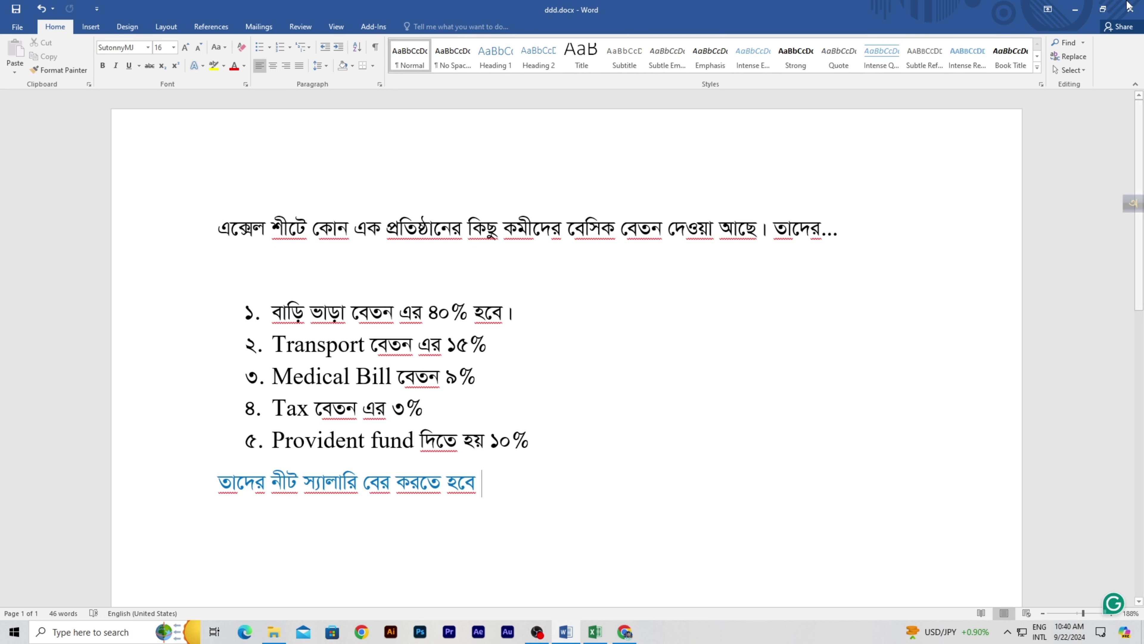
{"action": "left_click", "coordinate": [1075, 9]}
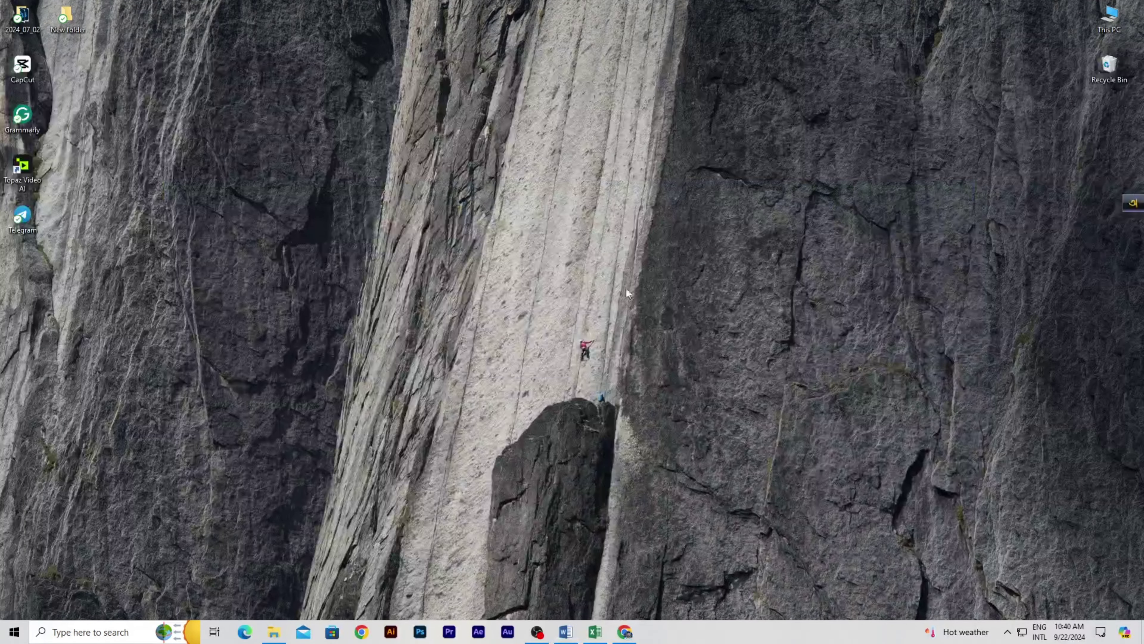
Step: Search Windows for 'excel', launch Excel 2016 and create a blank workbook
{"action": "left_click", "coordinate": [87, 634]}
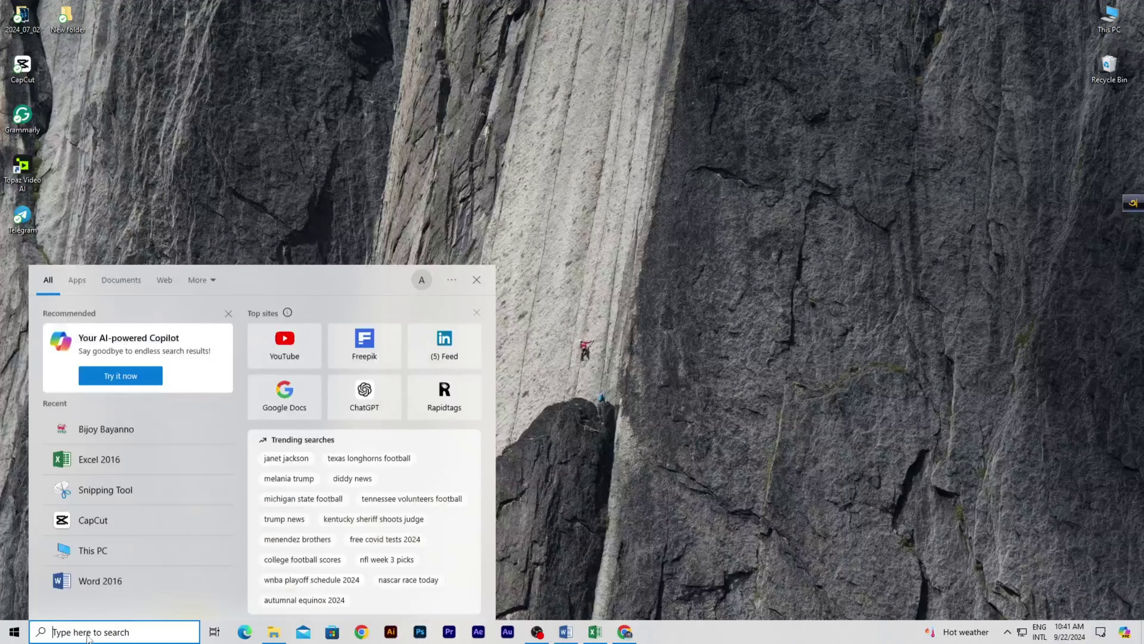
{"action": "type", "text": "excel"}
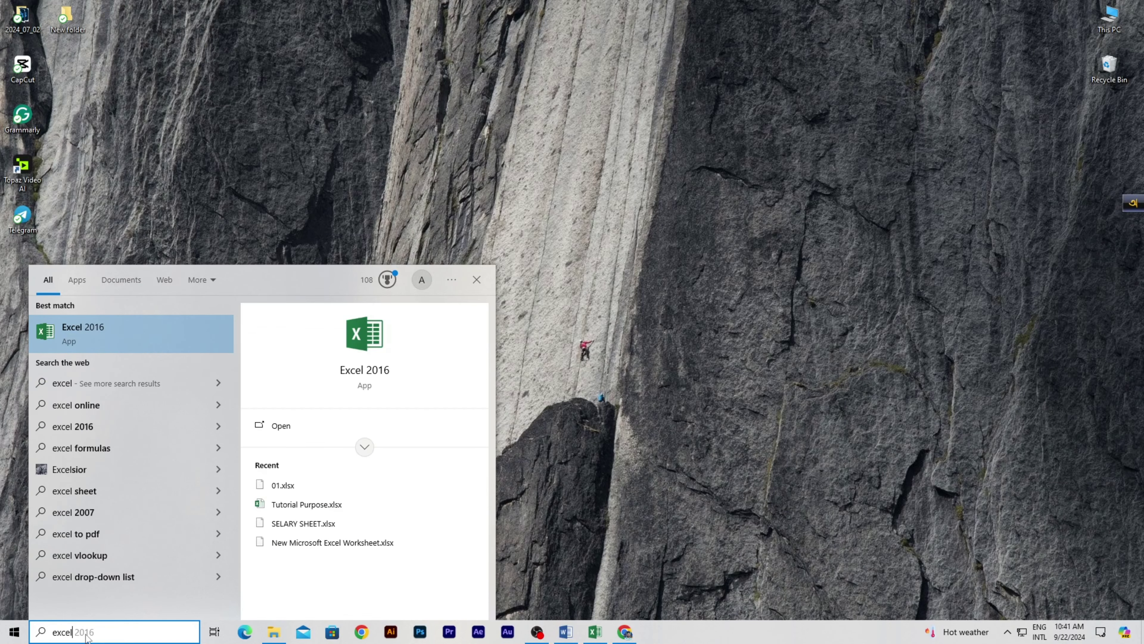
{"action": "left_click", "coordinate": [280, 425]}
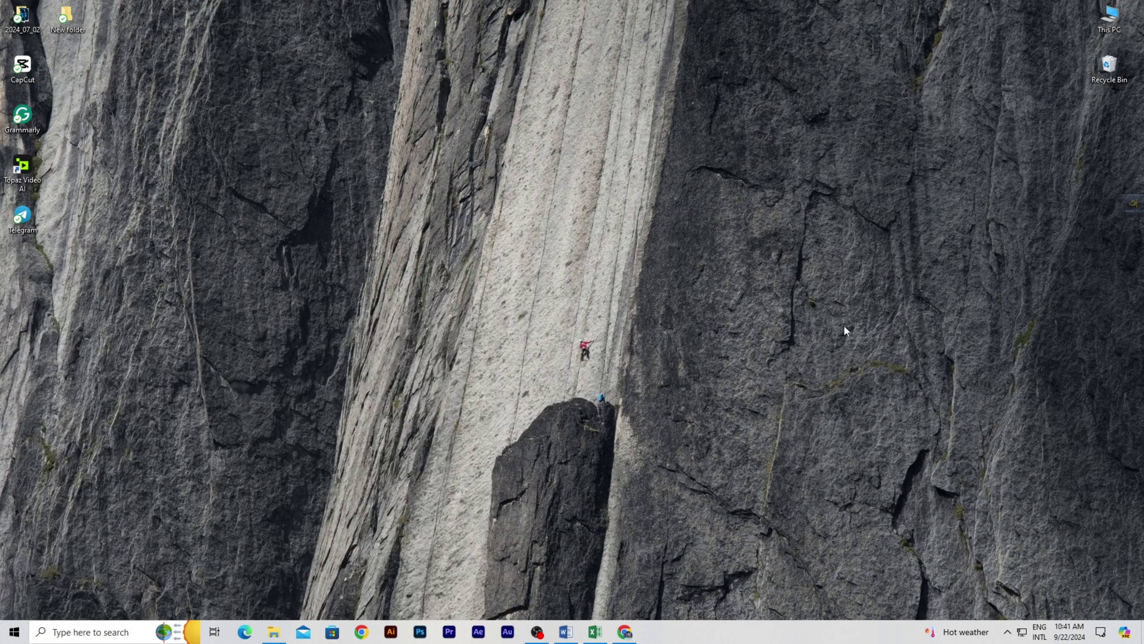
{"action": "left_click", "coordinate": [354, 186]}
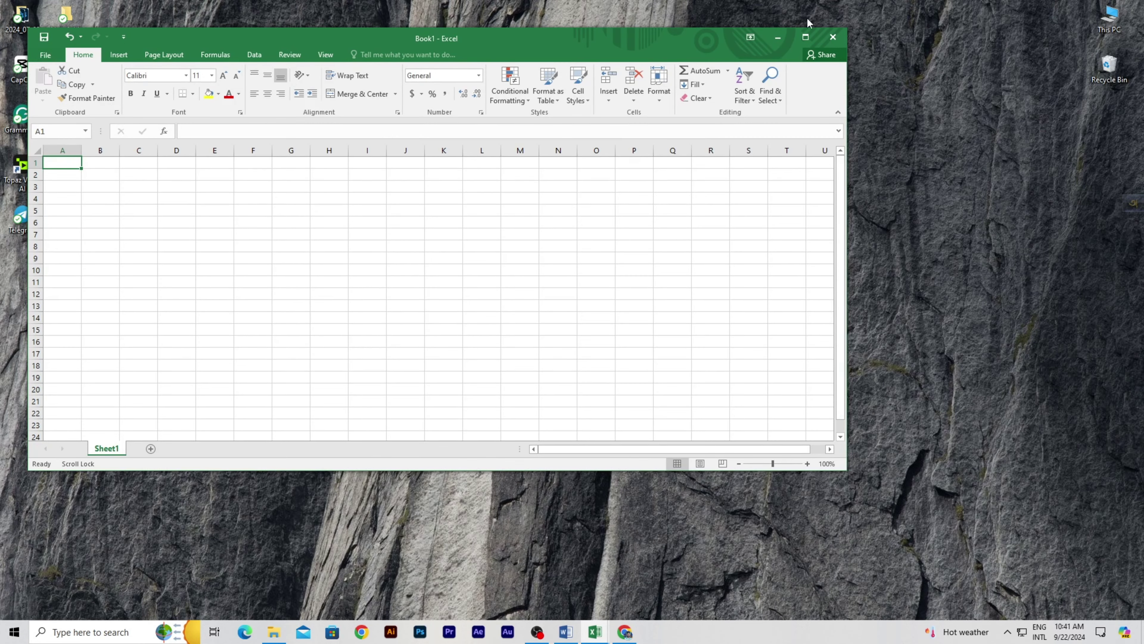
Step: Maximize the blank Book1 window and click around its cells
{"action": "left_click", "coordinate": [807, 38]}
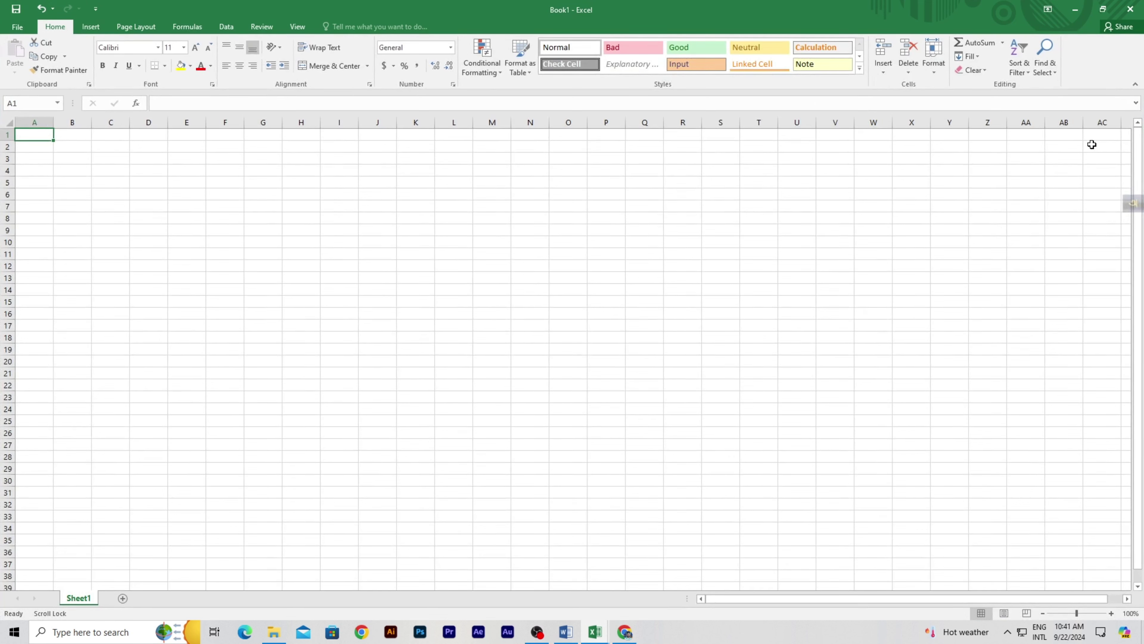
{"action": "left_click", "coordinate": [492, 254]}
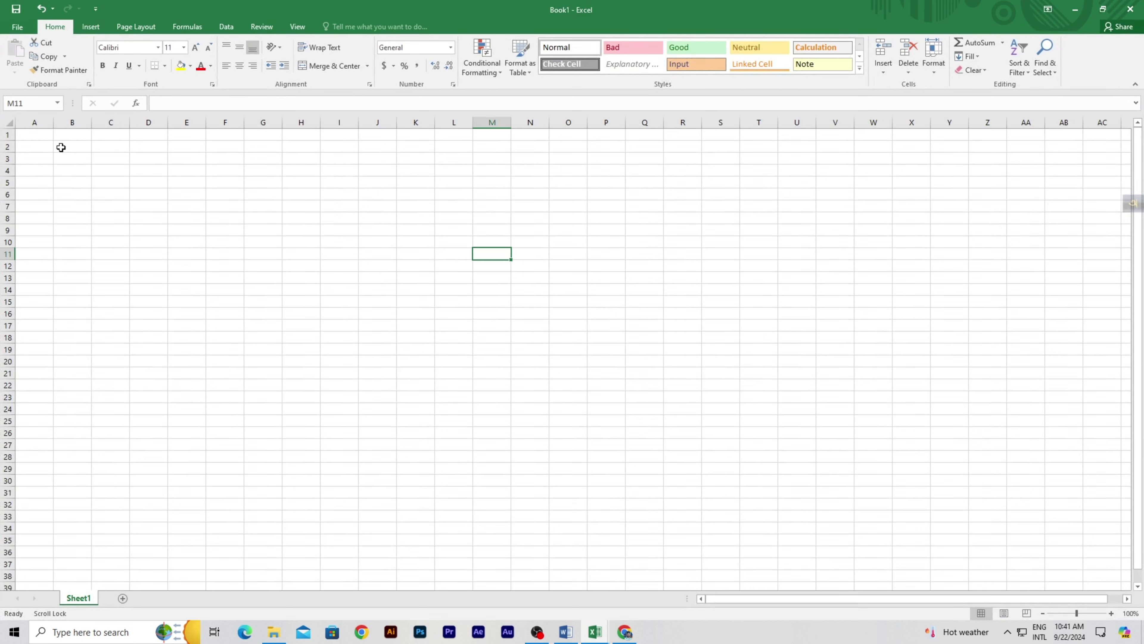
{"action": "left_click_drag", "start_coordinate": [41, 138], "coordinate": [508, 412]}
{"action": "left_click", "coordinate": [680, 373]}
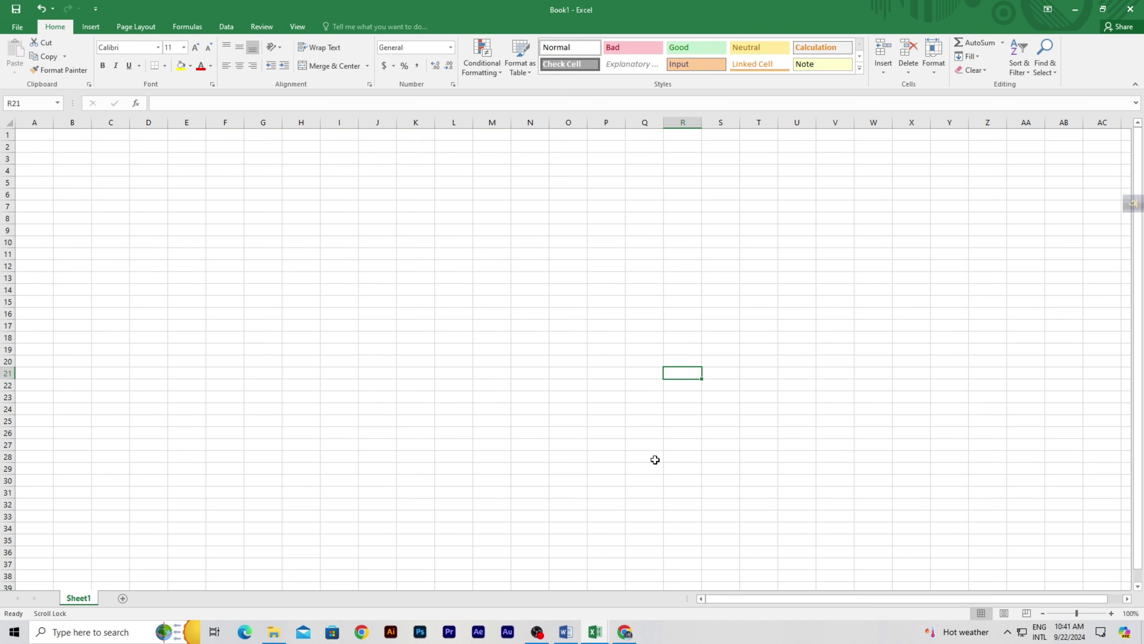
Step: Switch to workbook 01.xlsx and select the Salary Sheet 2 table A1:I15, ending on A1
{"action": "mouse_move", "coordinate": [594, 633]}
{"action": "left_click", "coordinate": [522, 579]}
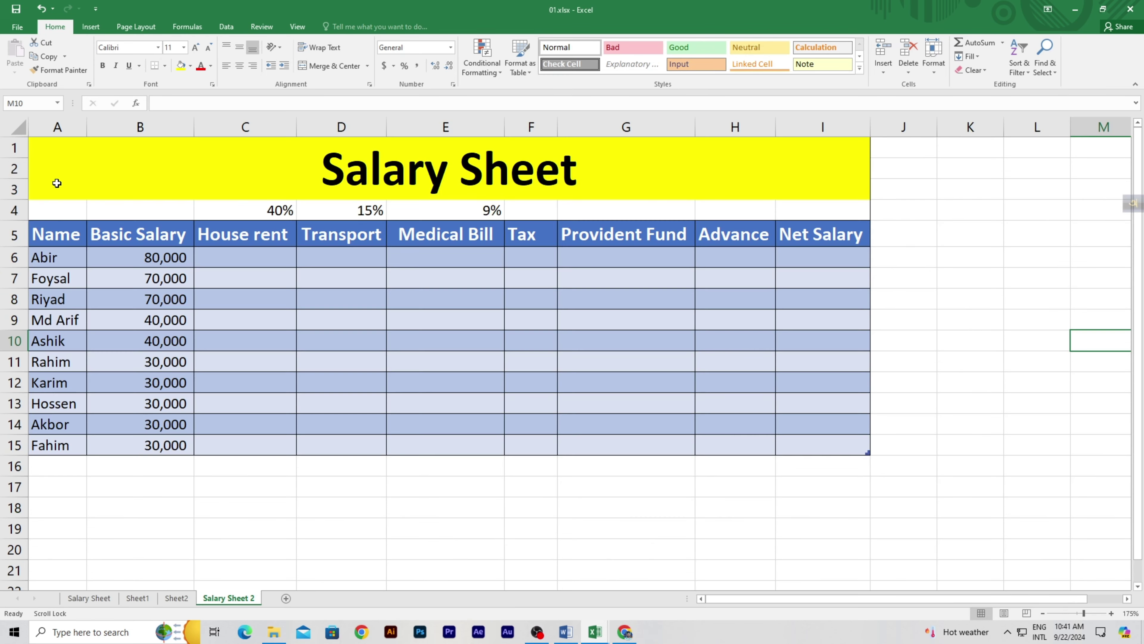
{"action": "left_click_drag", "start_coordinate": [66, 169], "coordinate": [792, 440]}
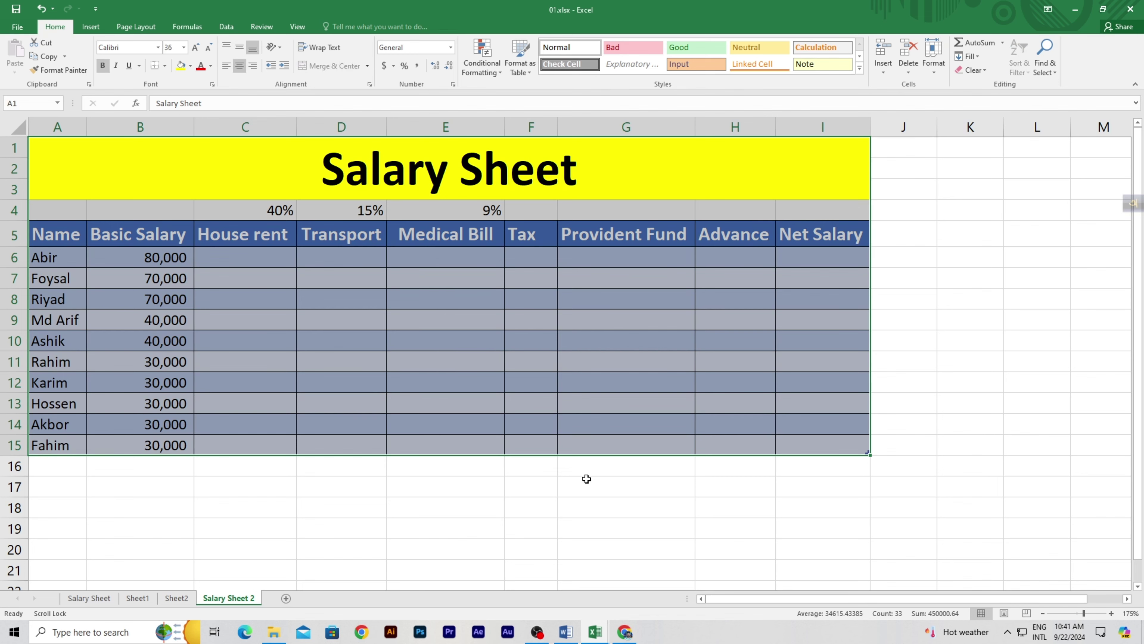
{"action": "left_click", "coordinate": [239, 535]}
{"action": "left_click", "coordinate": [57, 191]}
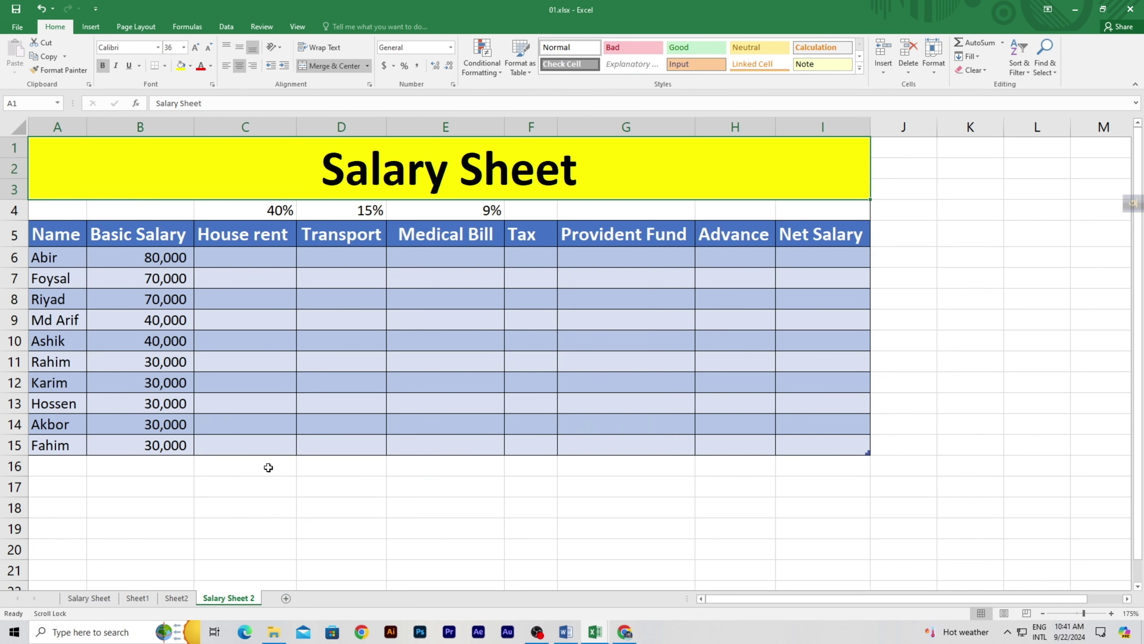
Step: Add a new blank Sheet3, zoom it to 175%, and select A4
{"action": "left_click", "coordinate": [285, 598]}
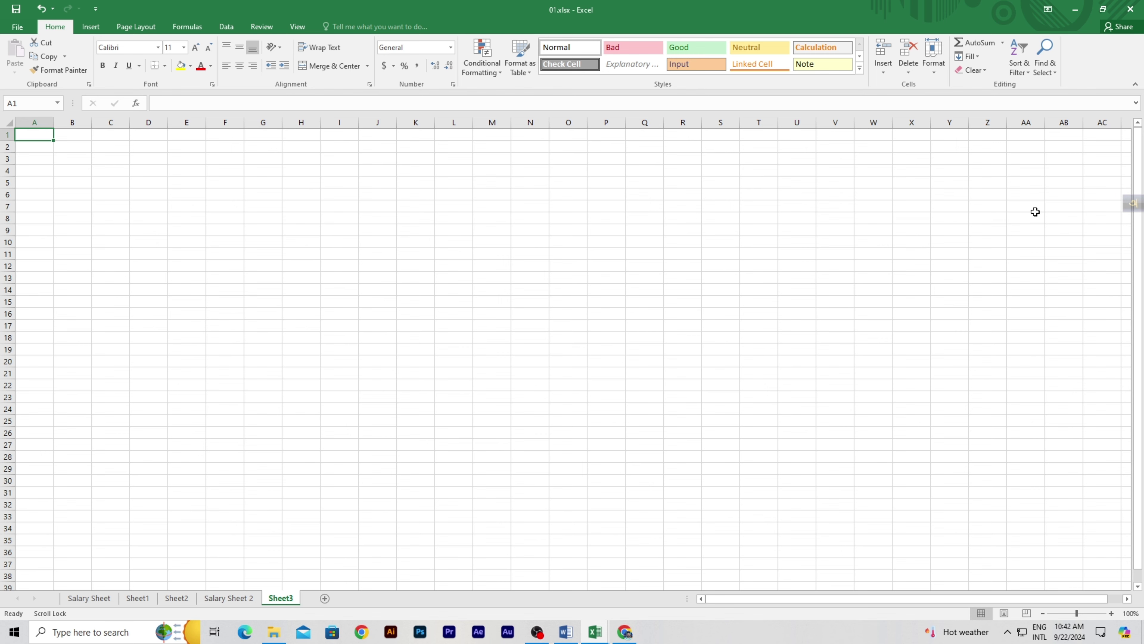
{"action": "scroll", "coordinate": [151, 254], "scroll_direction": "up", "scroll_amount": 5, "text": "ctrl"}
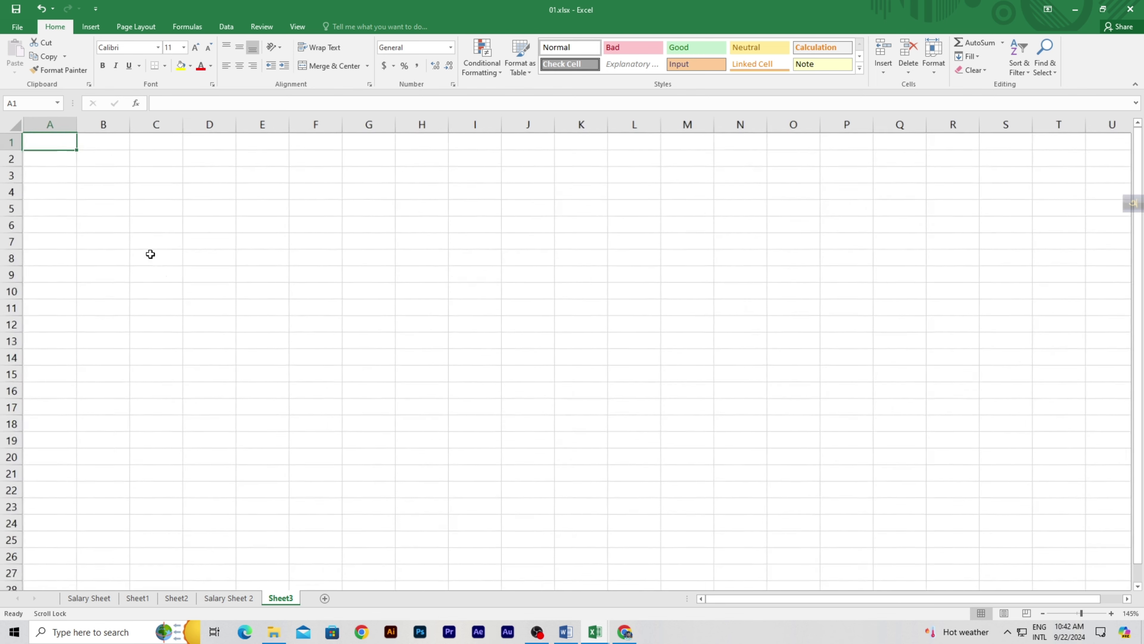
{"action": "scroll", "coordinate": [150, 254], "scroll_direction": "down", "scroll_amount": 1, "text": "ctrl"}
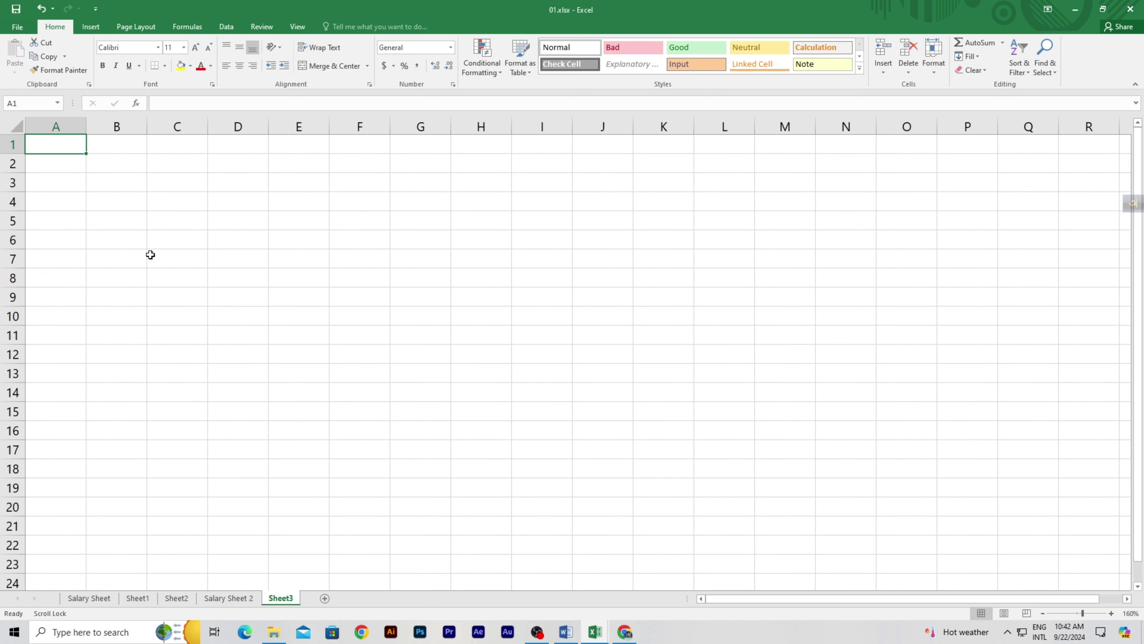
{"action": "scroll", "coordinate": [150, 255], "scroll_direction": "up", "scroll_amount": 1, "text": "ctrl"}
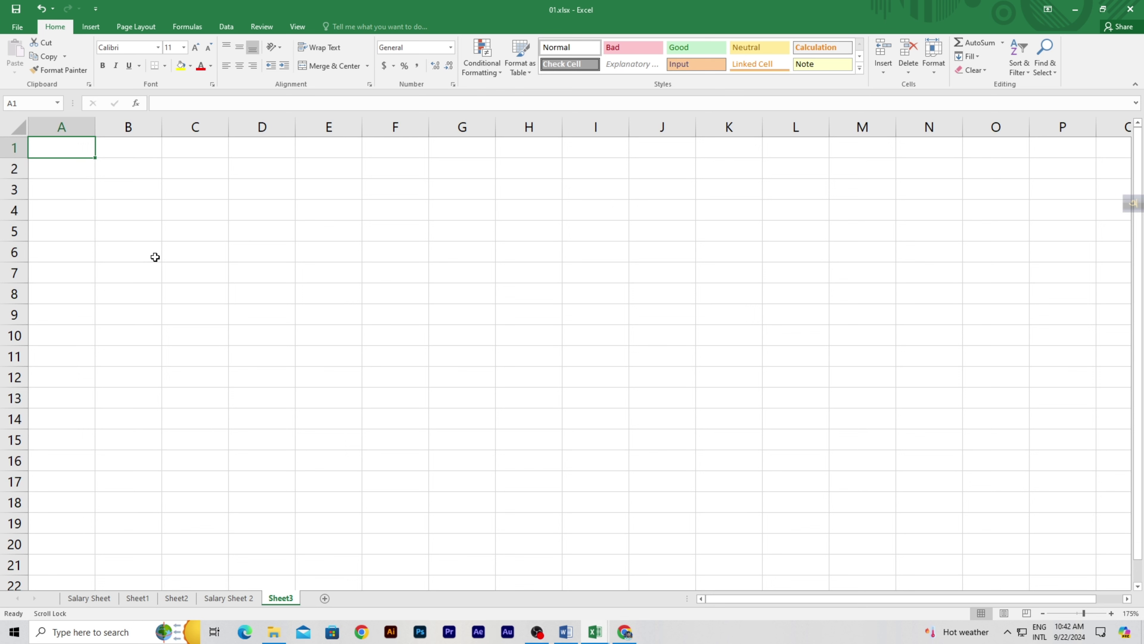
{"action": "left_click", "coordinate": [76, 208]}
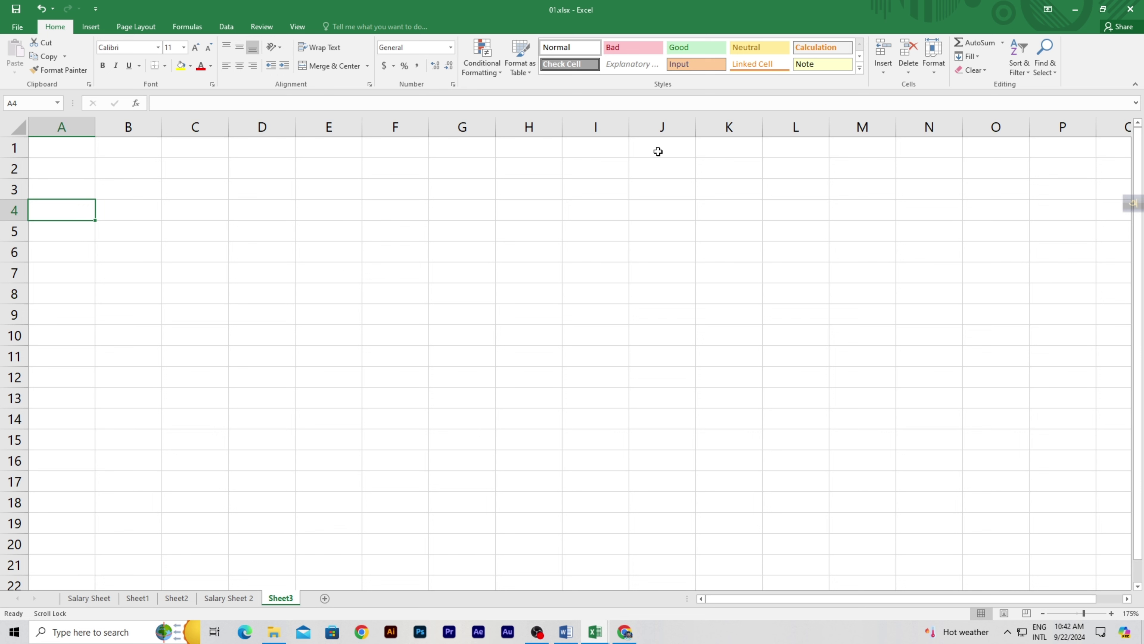
Step: Enter the title 'Salary Sheet' in A1 and the header 'Name' in A5
{"action": "left_click", "coordinate": [77, 148]}
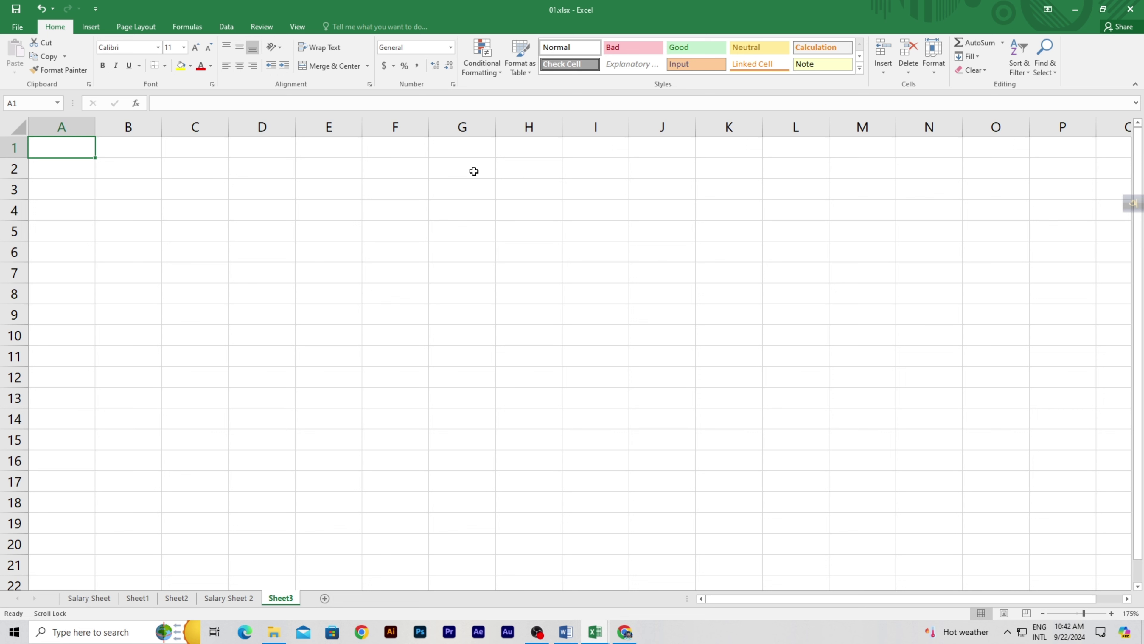
{"action": "type", "text": "Salar"}
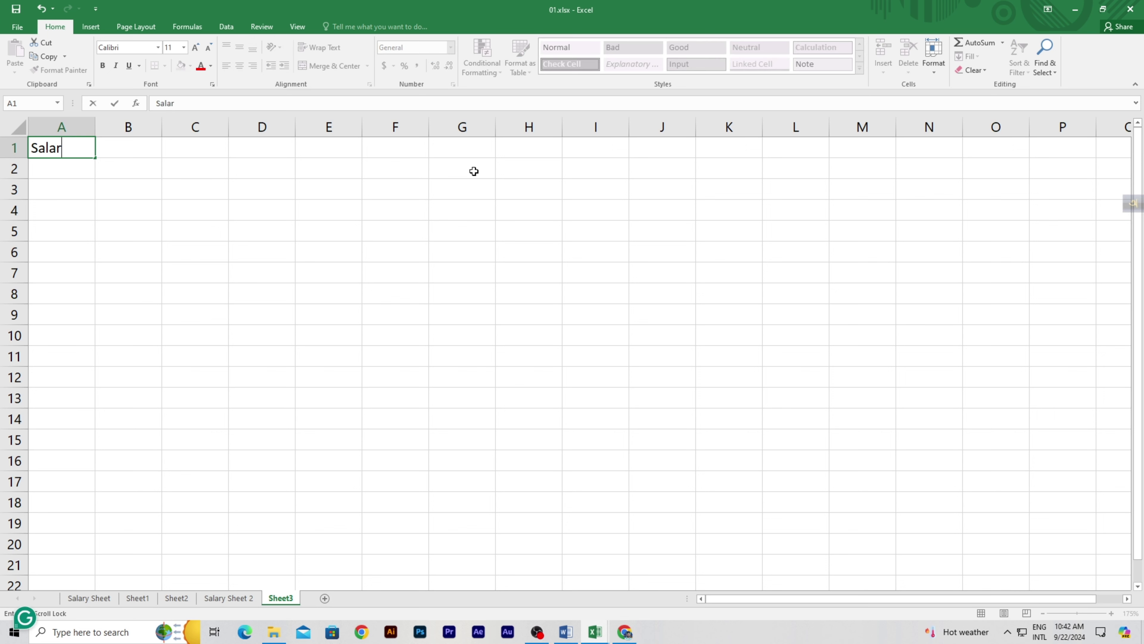
{"action": "type", "text": "y She"}
{"action": "type", "text": "et"}
{"action": "key", "text": "Down"}
{"action": "key", "text": "Down"}
{"action": "key", "text": "Down"}
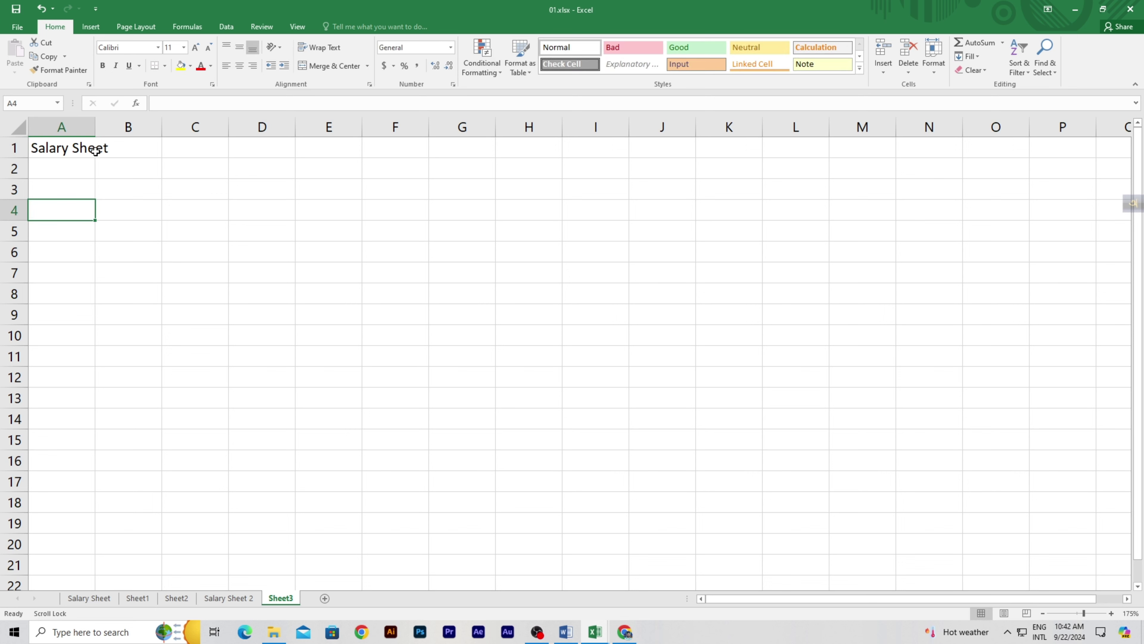
{"action": "left_click", "coordinate": [60, 237]}
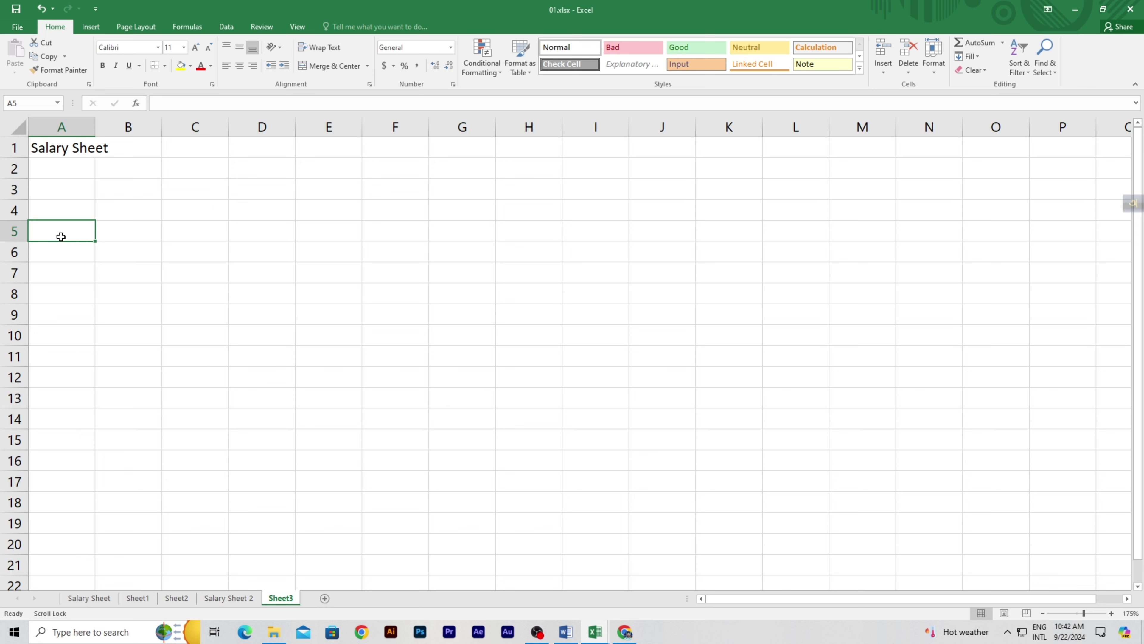
{"action": "type", "text": "N"}
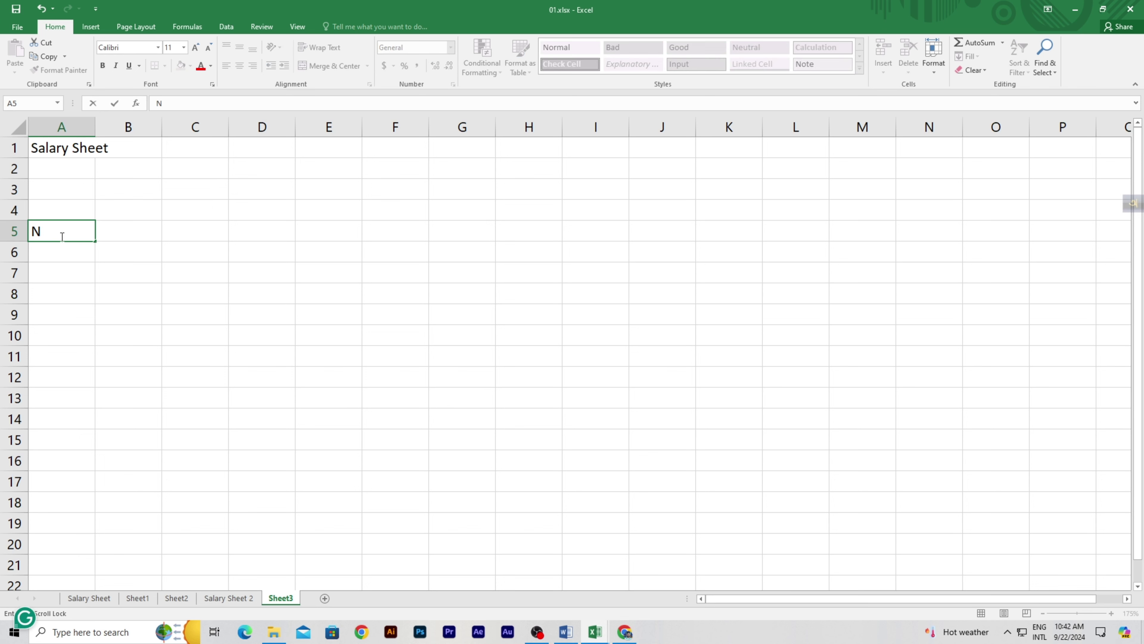
{"action": "type", "text": "ame"}
{"action": "key", "text": "Tab"}
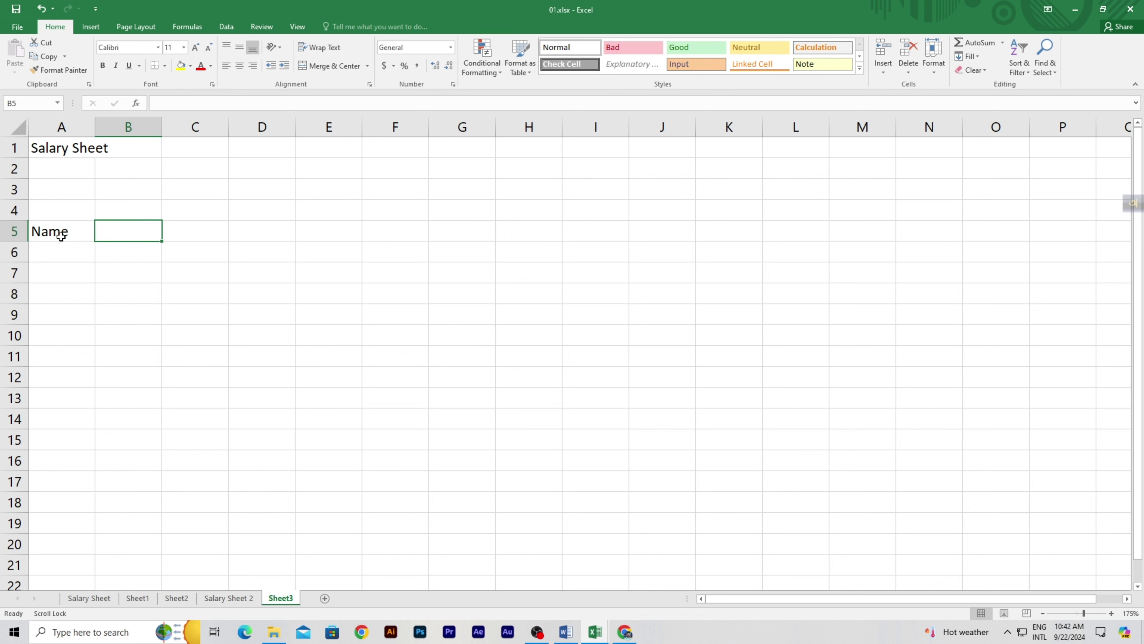
Step: After checking Salary Sheet 2, enter 'Basic Salary' and 'House Rent' in B5 and C5
{"action": "left_click", "coordinate": [239, 598]}
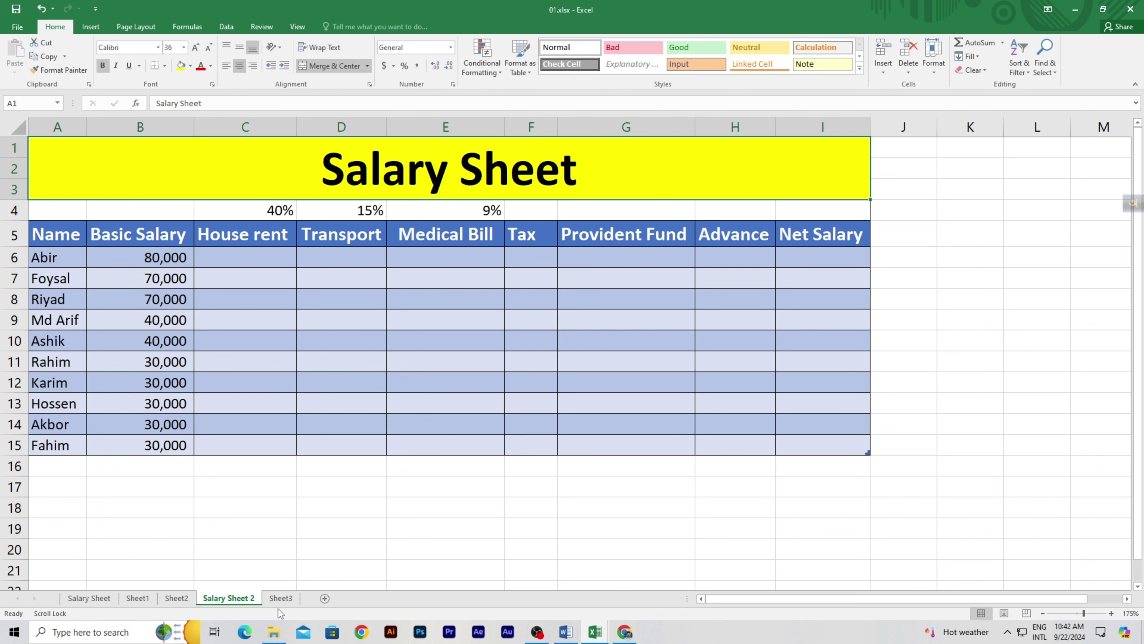
{"action": "left_click", "coordinate": [281, 599]}
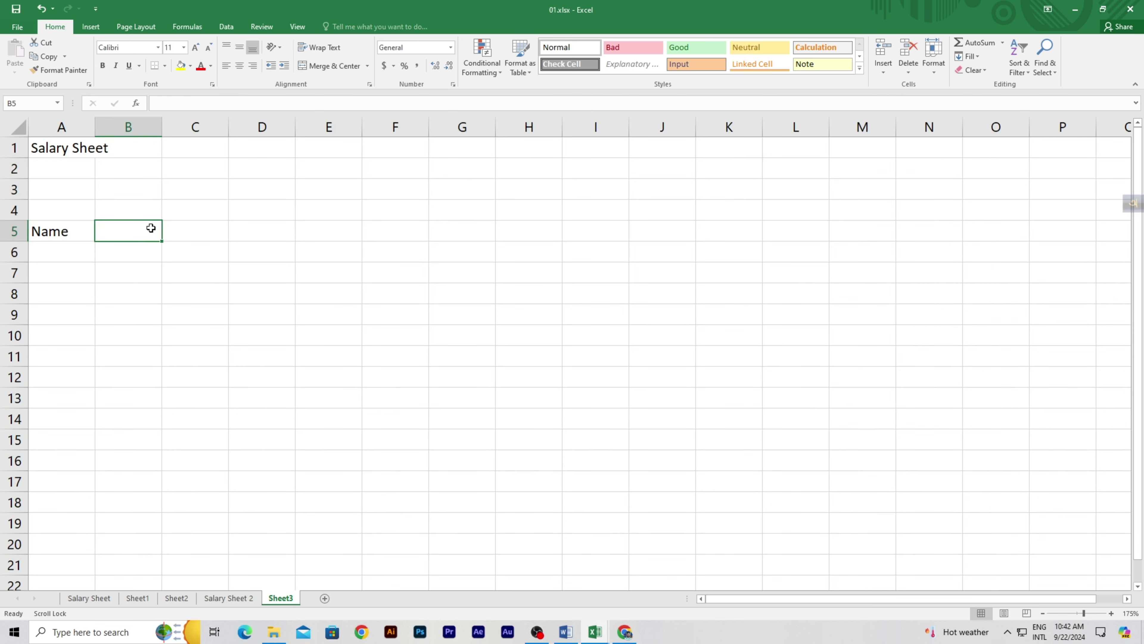
{"action": "type", "text": "Ba"}
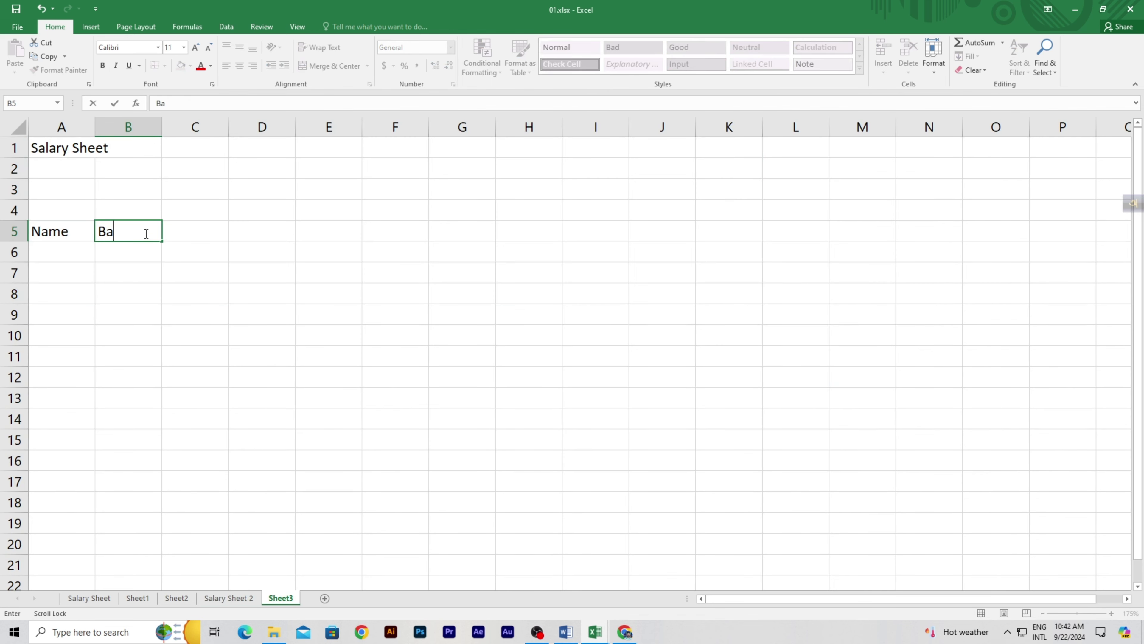
{"action": "type", "text": "sic S"}
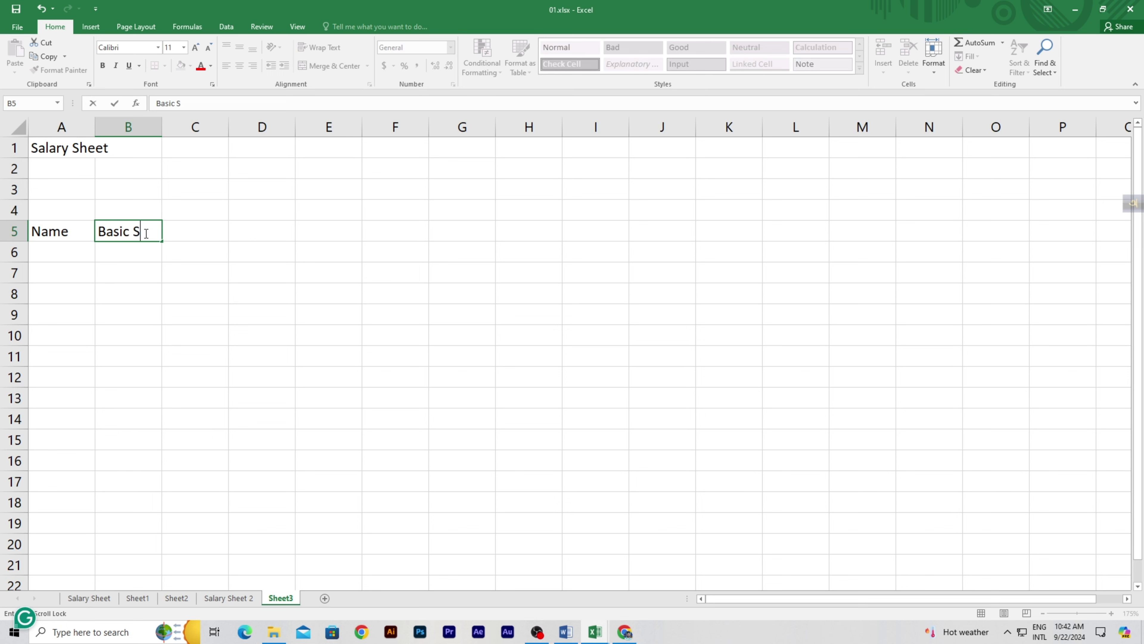
{"action": "type", "text": "alary"}
{"action": "key", "text": "Tab"}
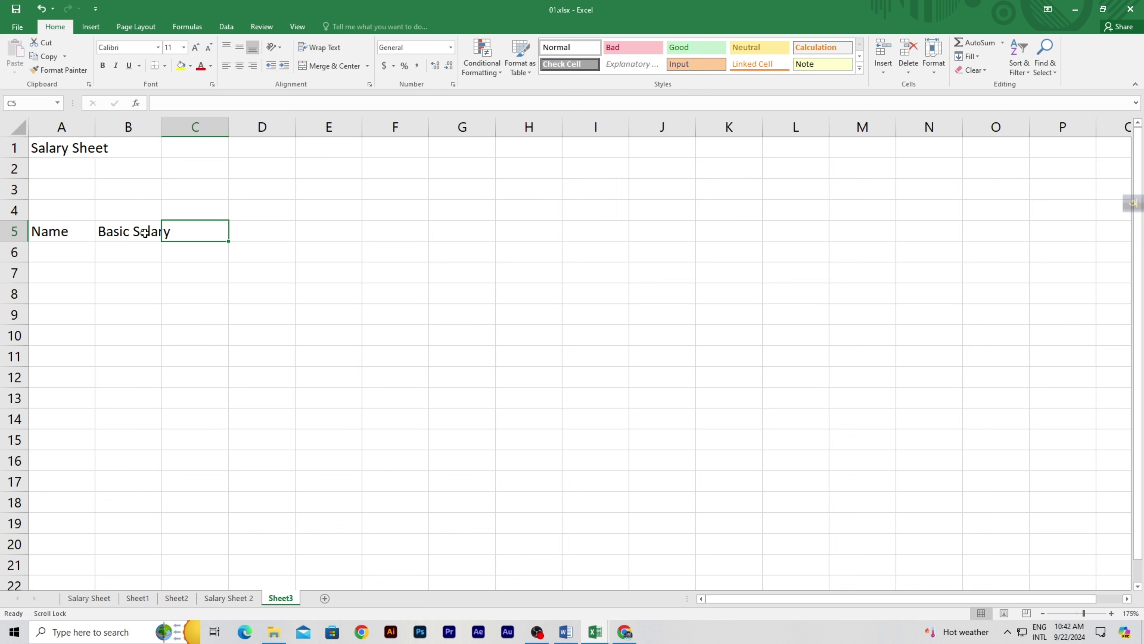
{"action": "type", "text": "House"}
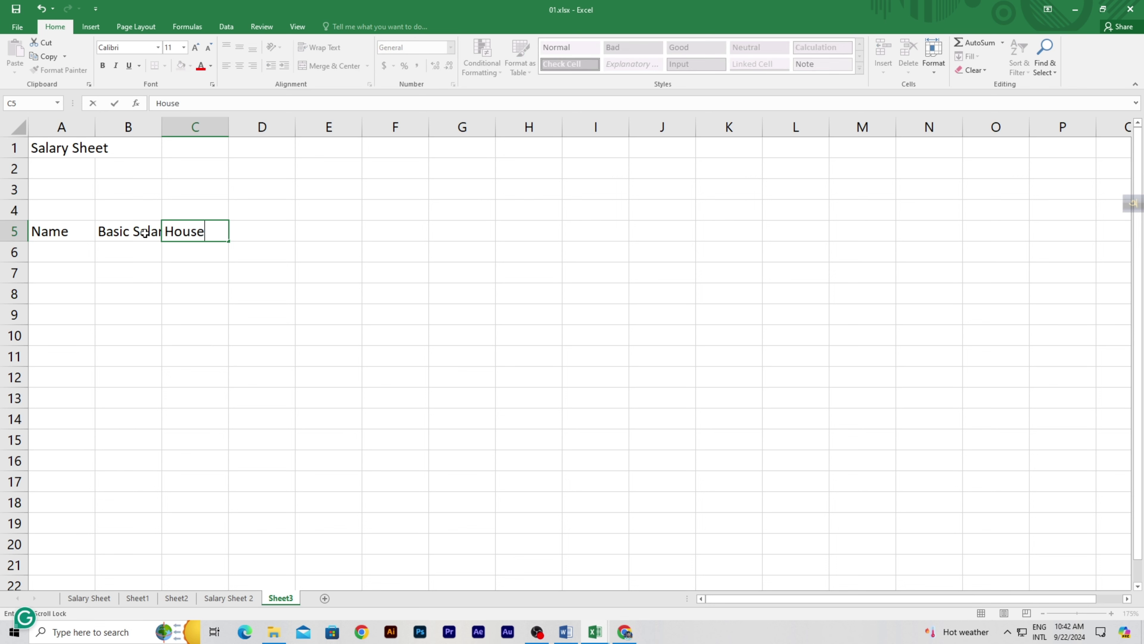
{"action": "type", "text": " Rent"}
{"action": "key", "text": "Tab"}
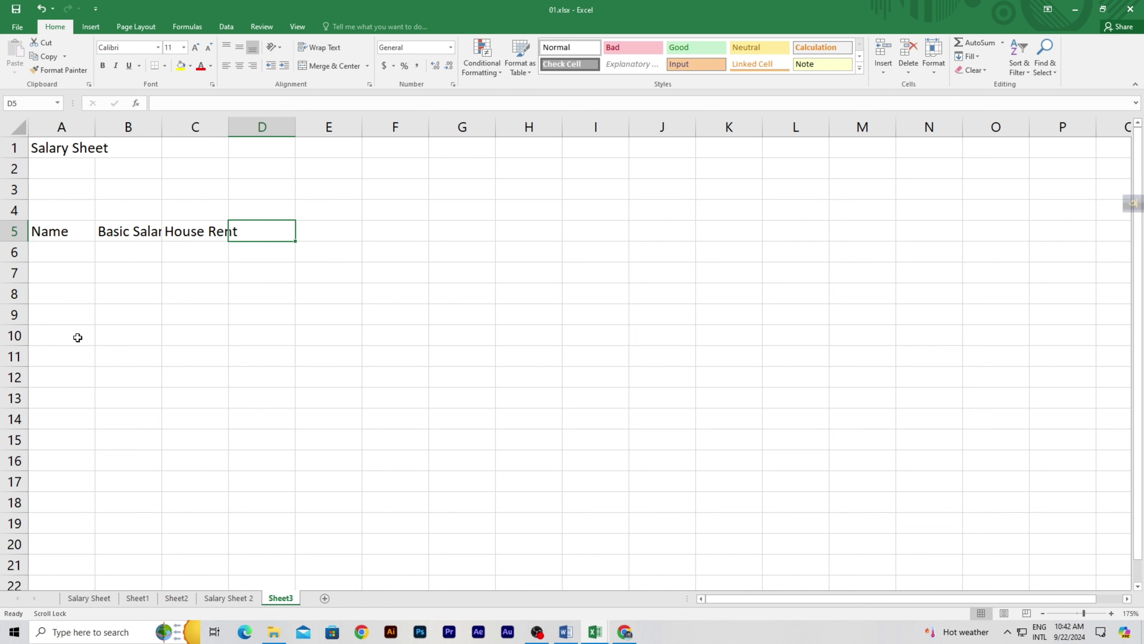
Step: Referring to Salary Sheet 2, add the Transport and Medical Bill headers and type Tax
{"action": "left_click", "coordinate": [230, 598]}
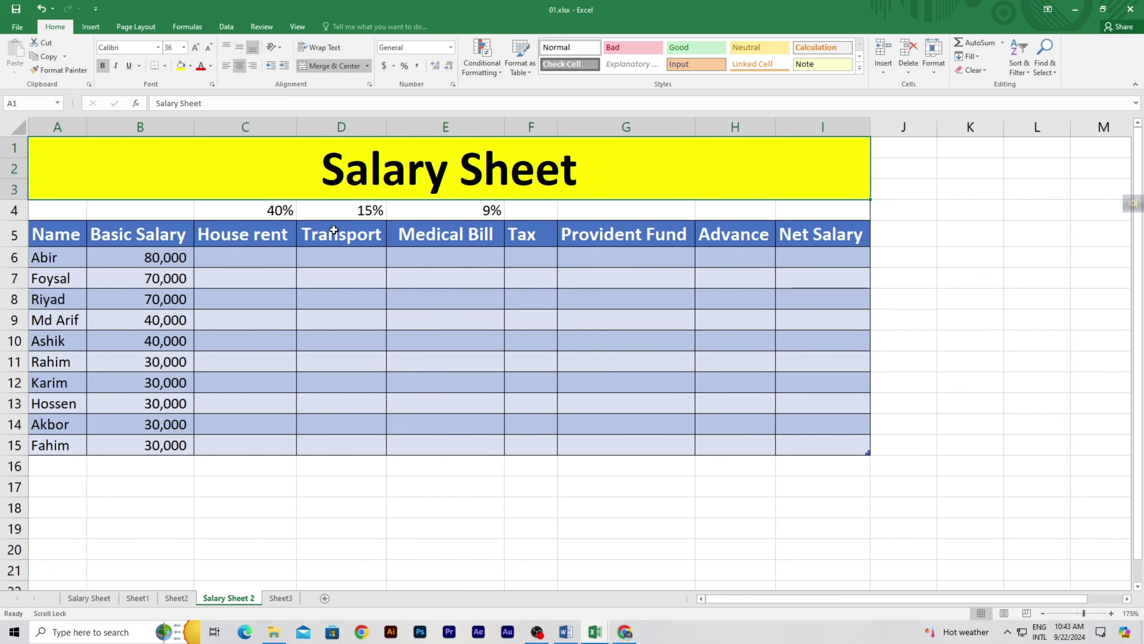
{"action": "left_click", "coordinate": [283, 598]}
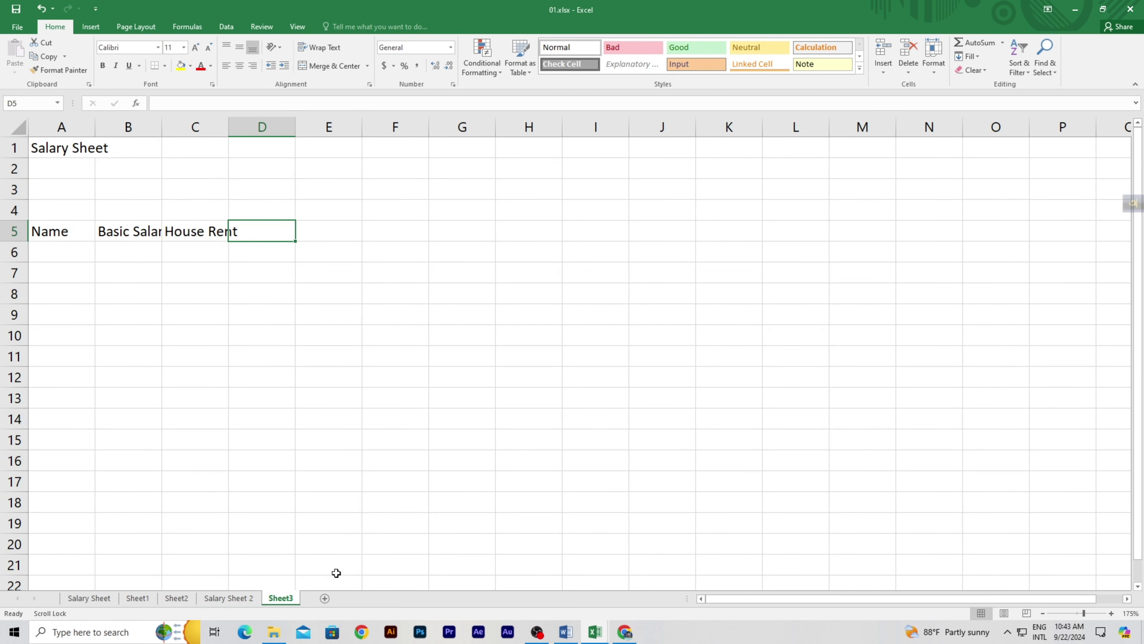
{"action": "type", "text": "Transp"}
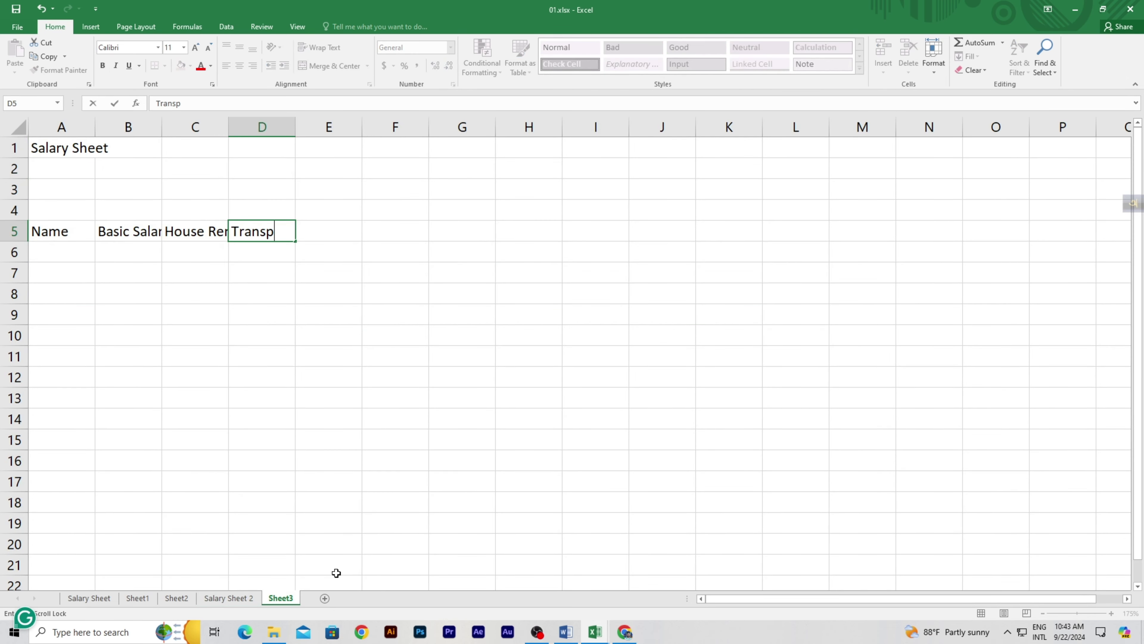
{"action": "type", "text": "ort"}
{"action": "key", "text": "Tab"}
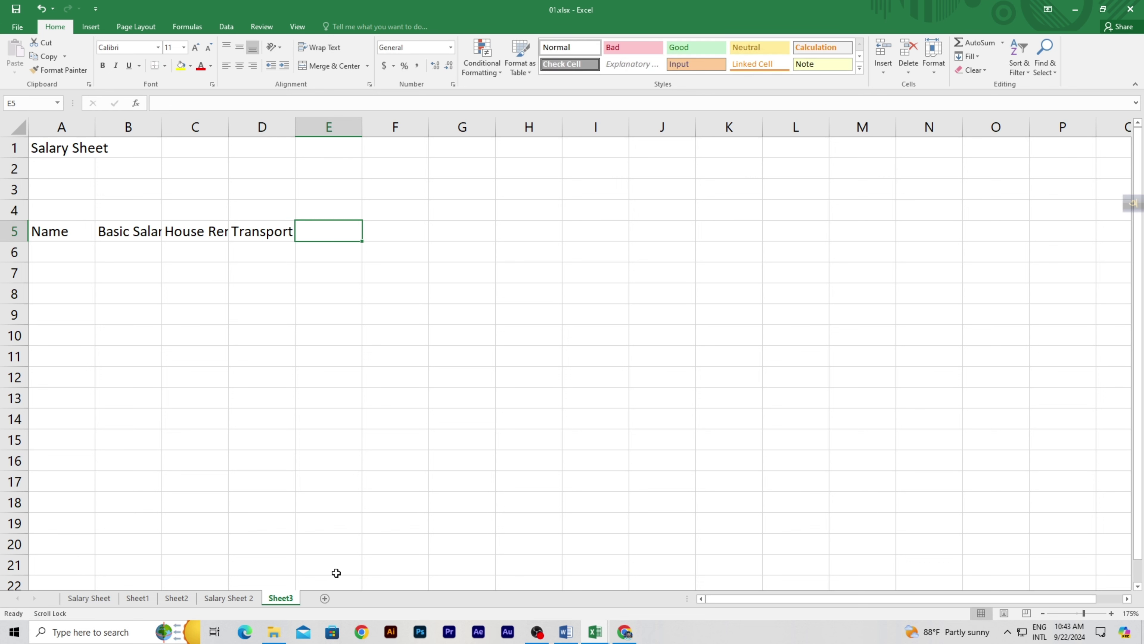
{"action": "type", "text": "Medi"}
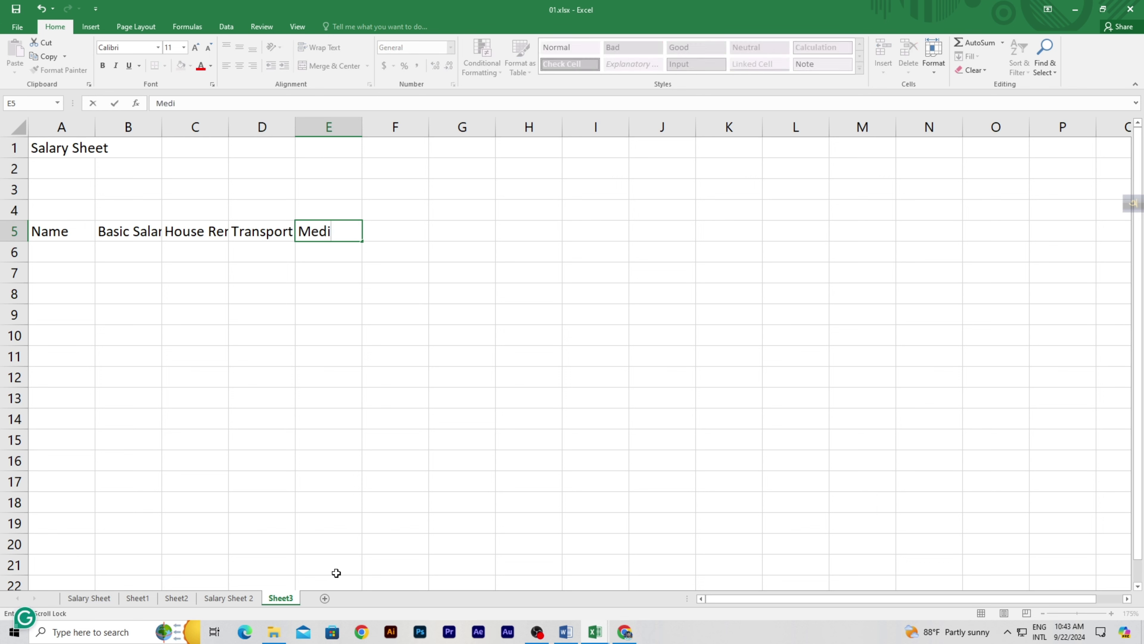
{"action": "type", "text": "cal Bil"}
{"action": "type", "text": "l"}
{"action": "key", "text": "Tab"}
{"action": "type", "text": "Ta"}
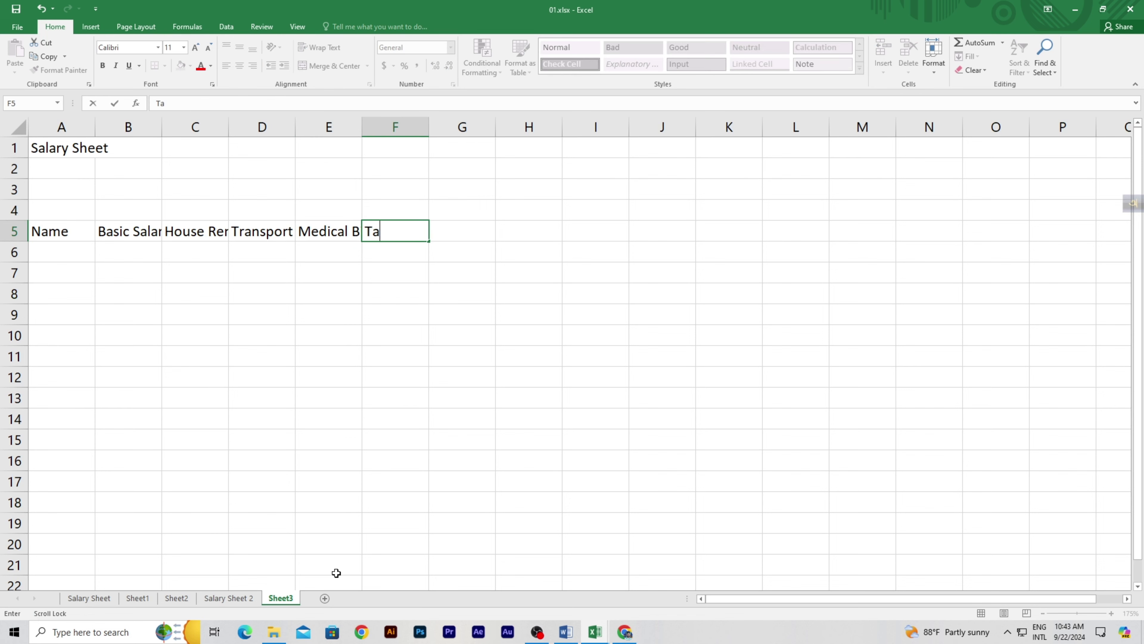
{"action": "type", "text": "x"}
Step: Add the Provident Fund, Advance and Net Salary headers to complete row 5
{"action": "left_click", "coordinate": [228, 598]}
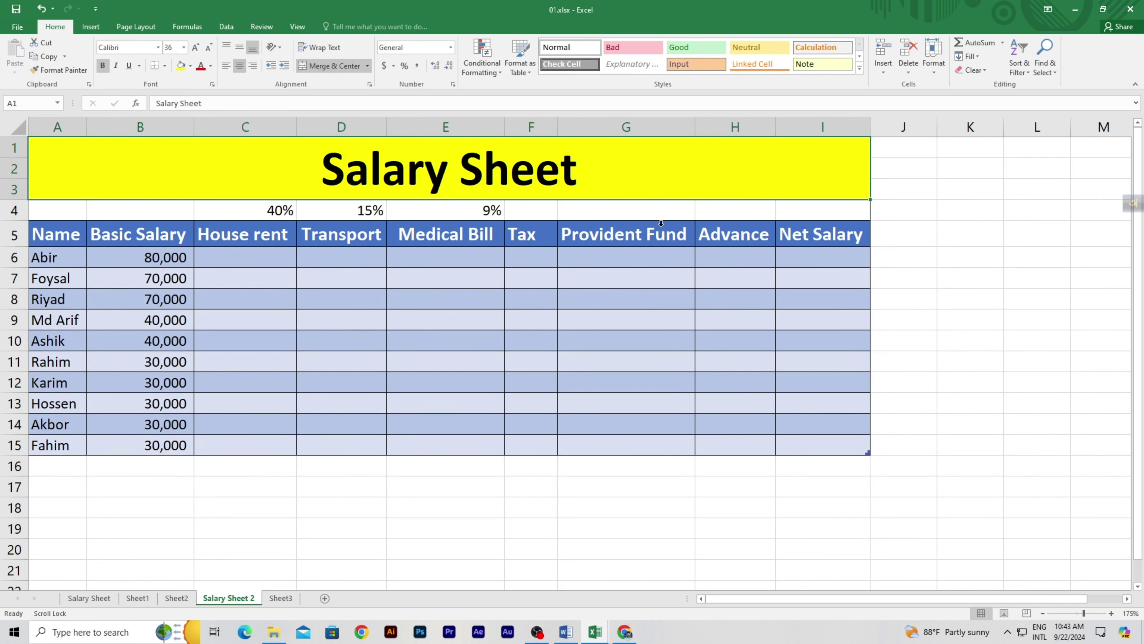
{"action": "left_click", "coordinate": [281, 598]}
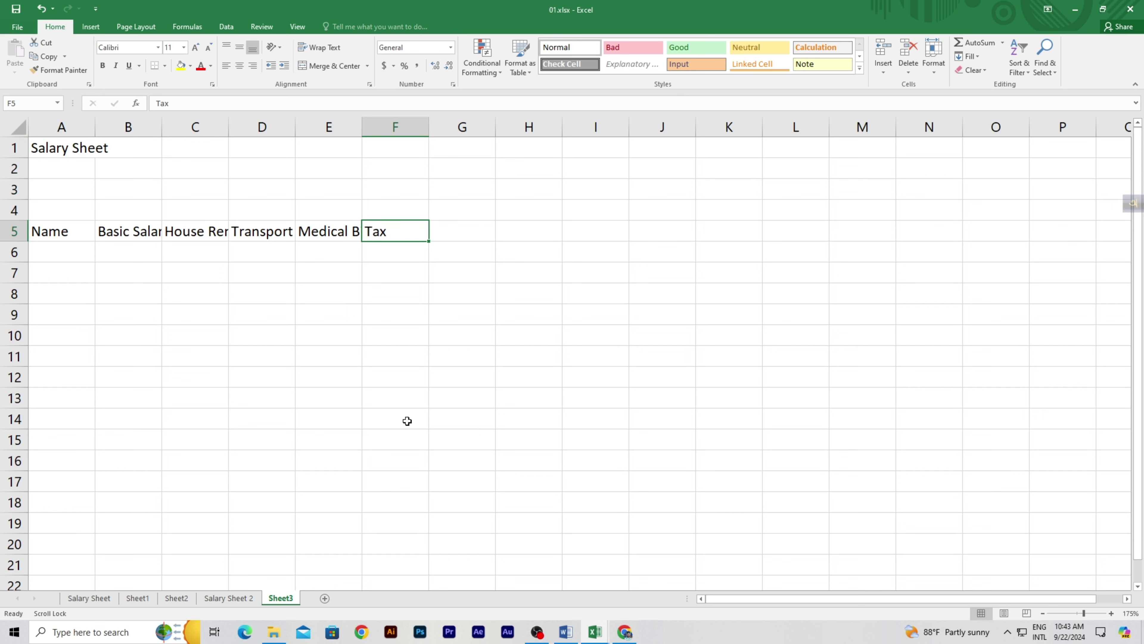
{"action": "type", "text": "Provi"}
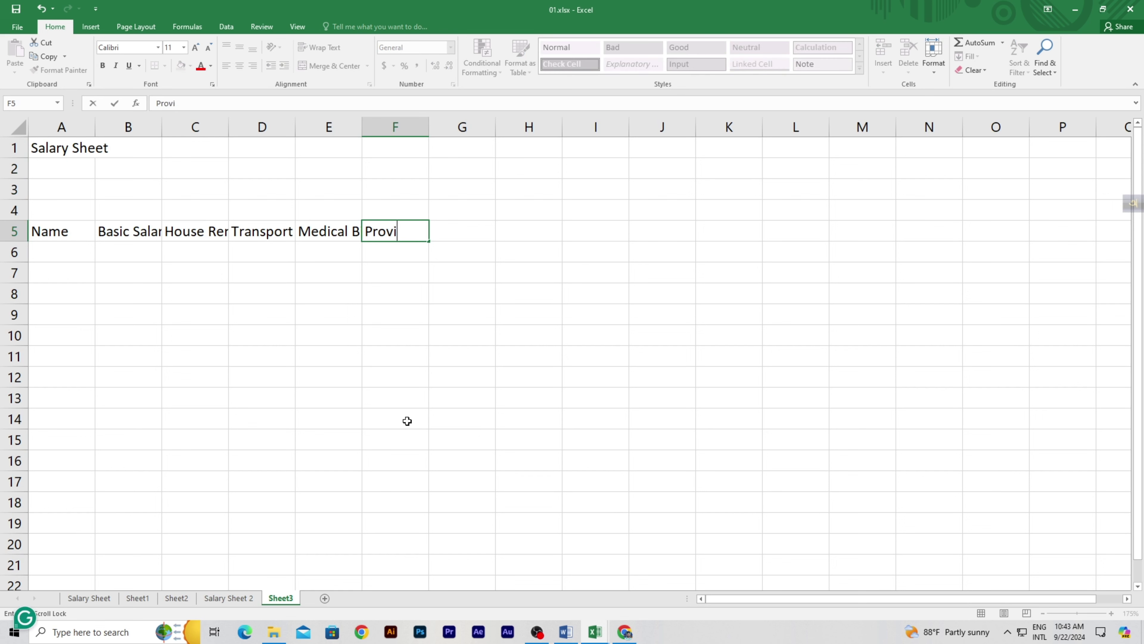
{"action": "type", "text": "dent "}
{"action": "type", "text": "Fund"}
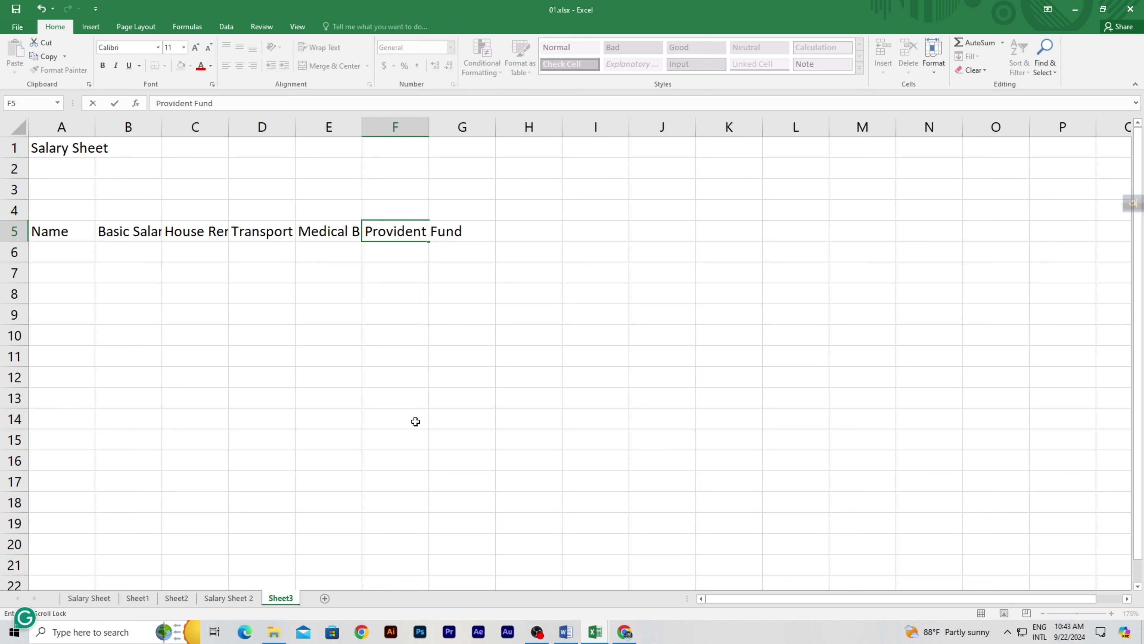
{"action": "key", "text": "Tab"}
{"action": "type", "text": "Ad"}
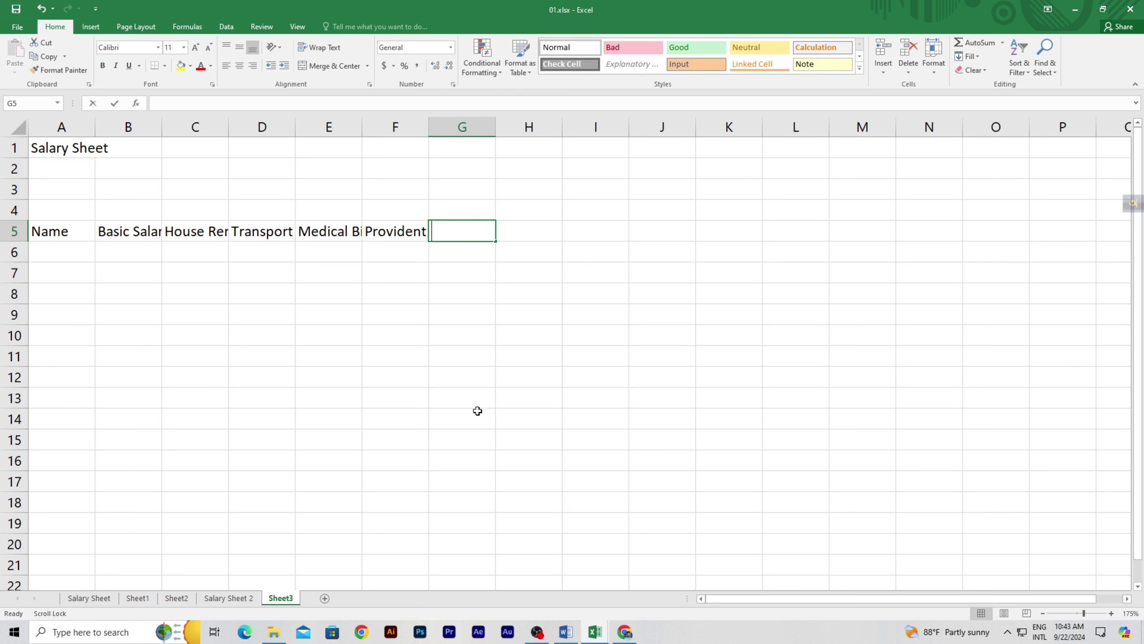
{"action": "type", "text": "vanc"}
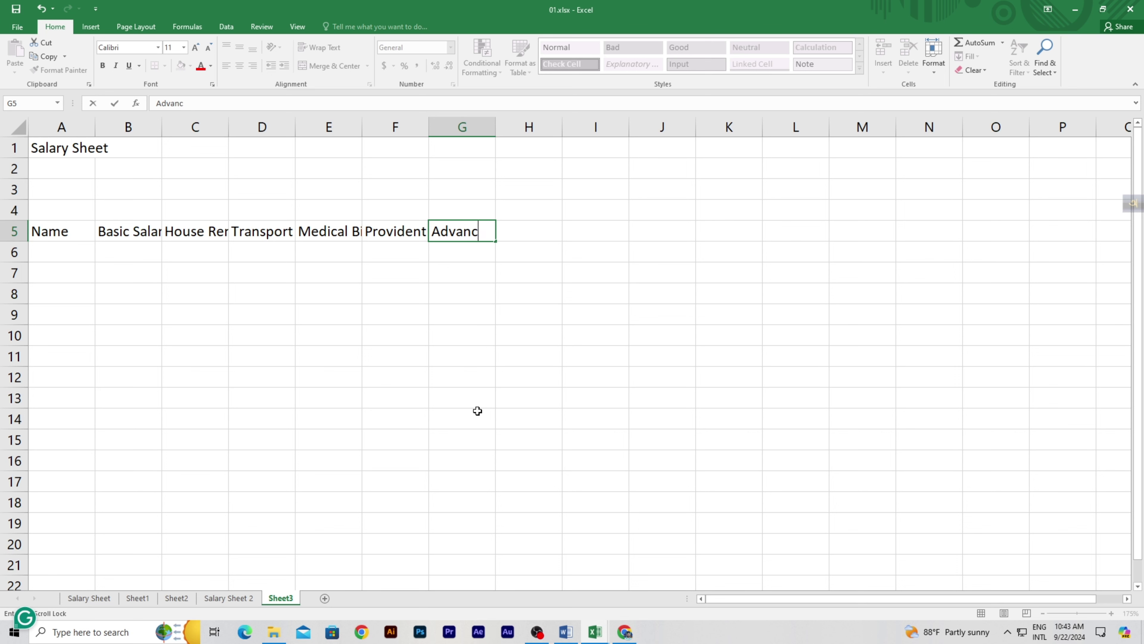
{"action": "type", "text": "e"}
{"action": "key", "text": "Tab"}
{"action": "type", "text": "Net"}
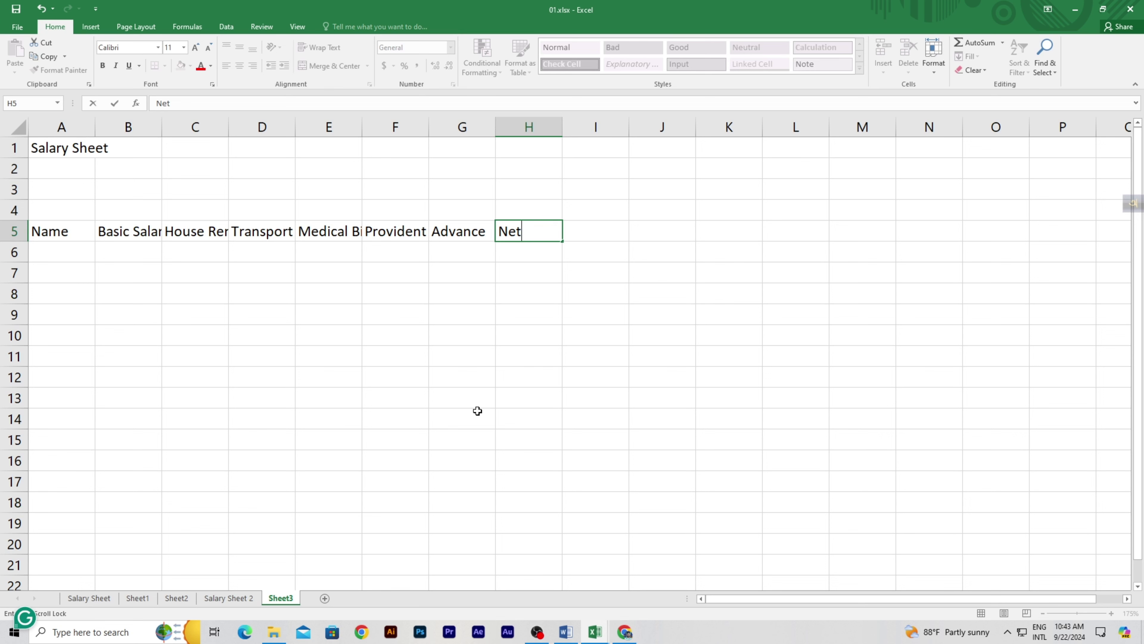
{"action": "type", "text": " Salary"}
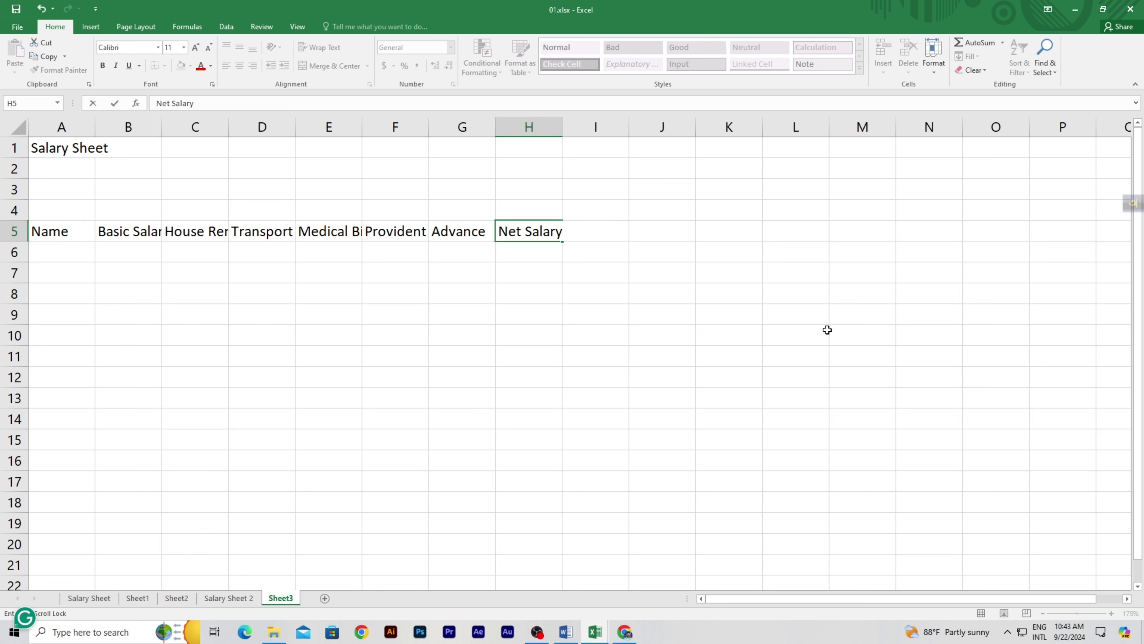
Step: Merge and centre A1:H3, enlarge the Salary Sheet title to 36 pt, and fill it gold
{"action": "left_click_drag", "start_coordinate": [50, 149], "coordinate": [514, 192]}
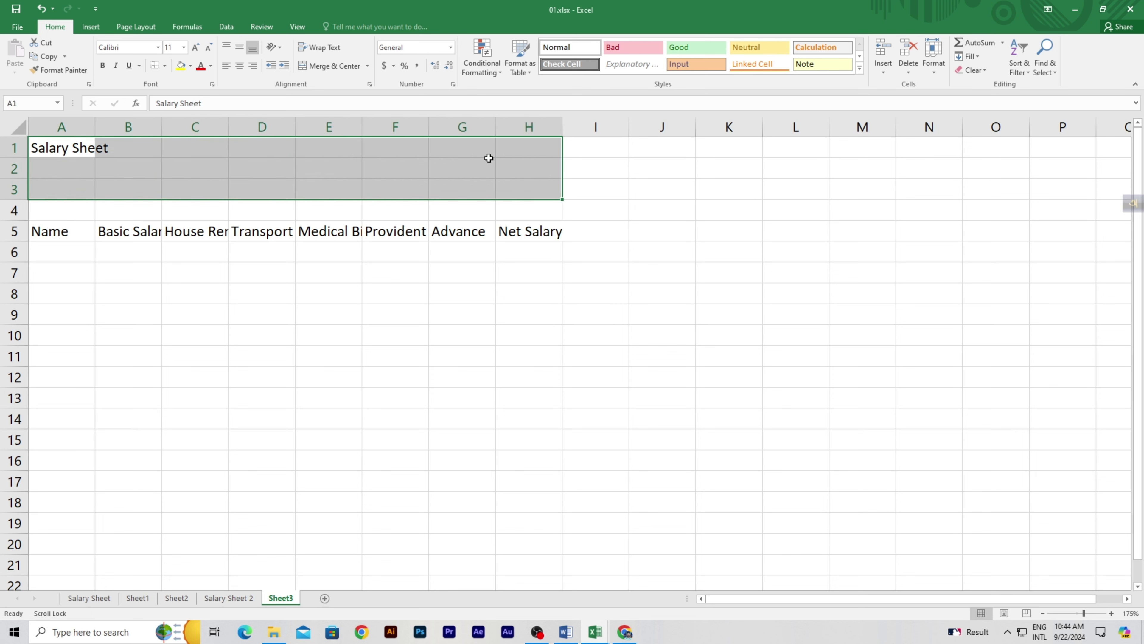
{"action": "left_click", "coordinate": [342, 66]}
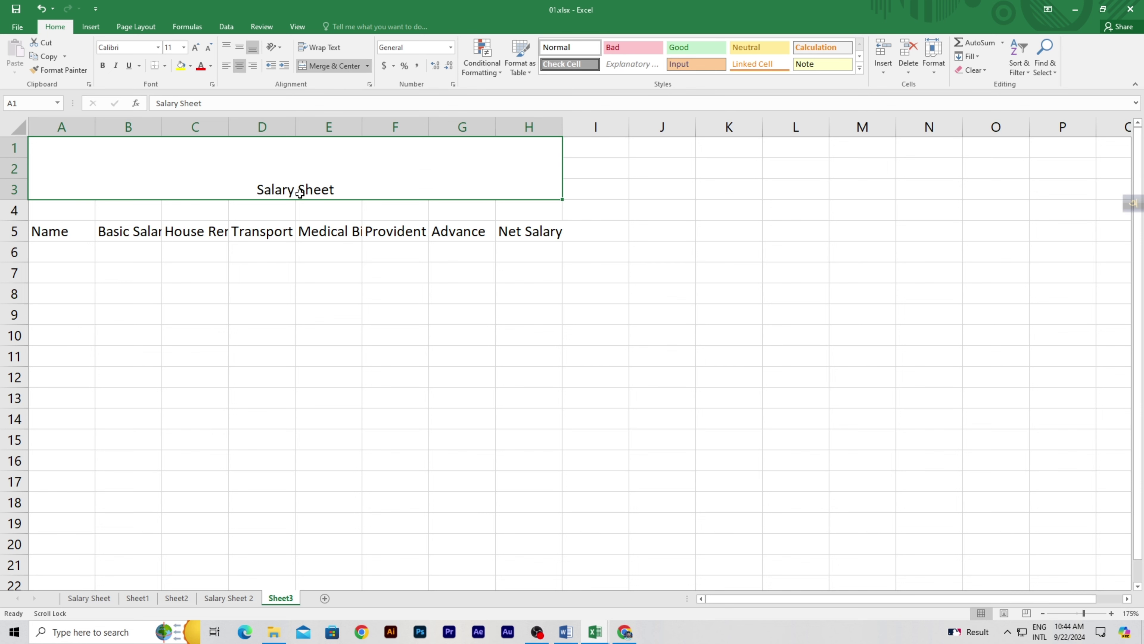
{"action": "left_click", "coordinate": [195, 48]}
{"action": "left_click", "coordinate": [196, 47]}
{"action": "left_click", "coordinate": [195, 48]}
{"action": "left_click", "coordinate": [197, 49]}
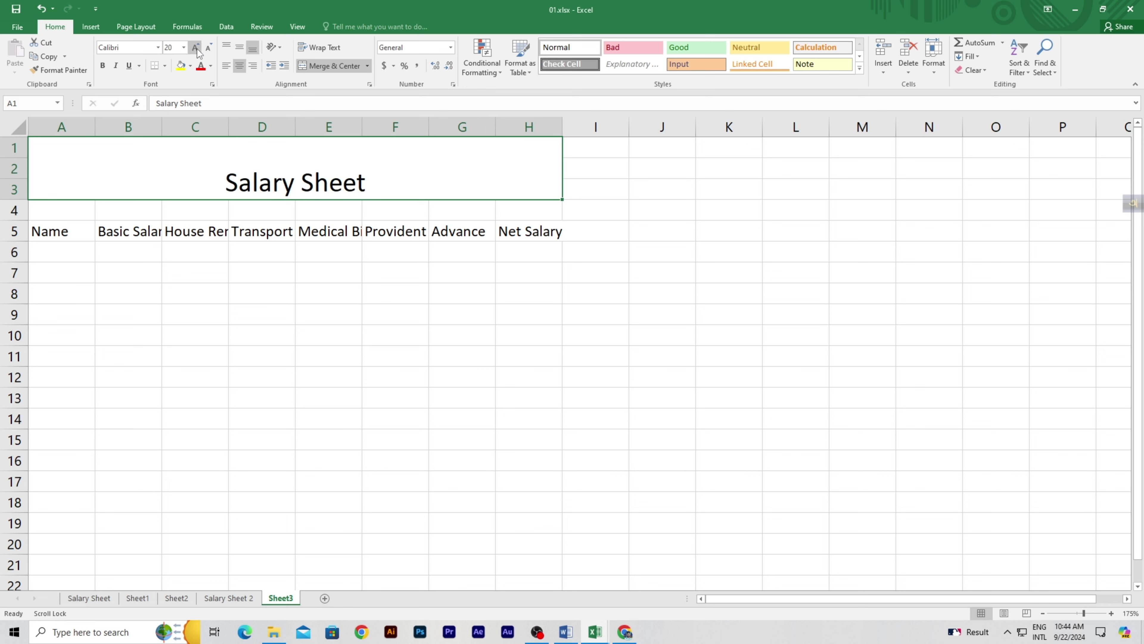
{"action": "left_click", "coordinate": [196, 49]}
{"action": "left_click", "coordinate": [196, 49]}
{"action": "left_click", "coordinate": [197, 49]}
{"action": "left_click", "coordinate": [195, 47]}
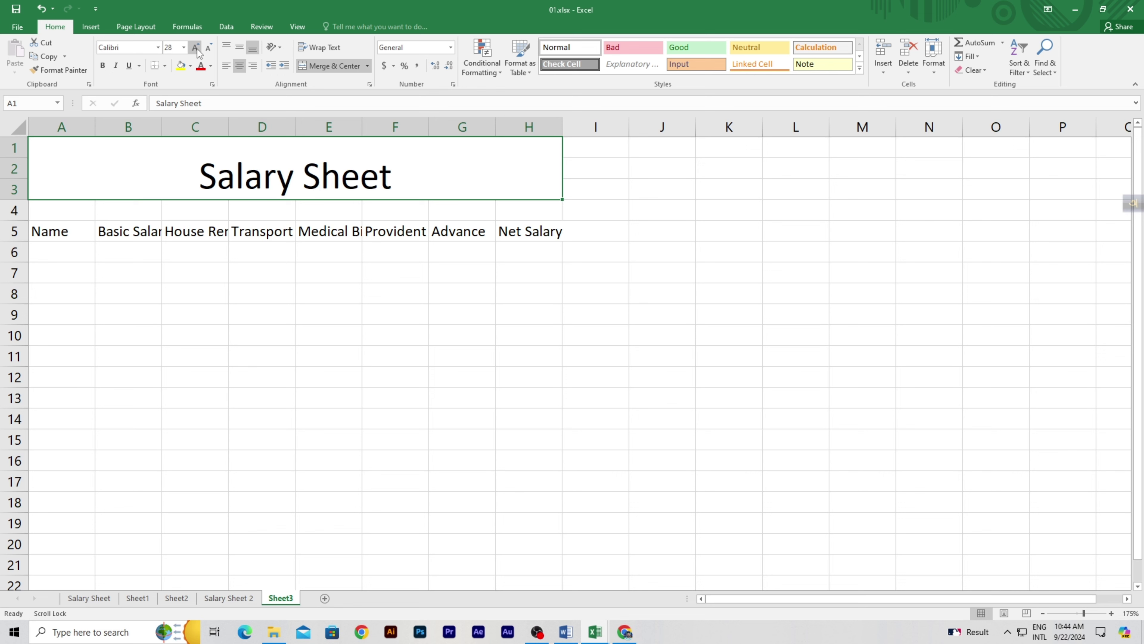
{"action": "left_click", "coordinate": [195, 47]}
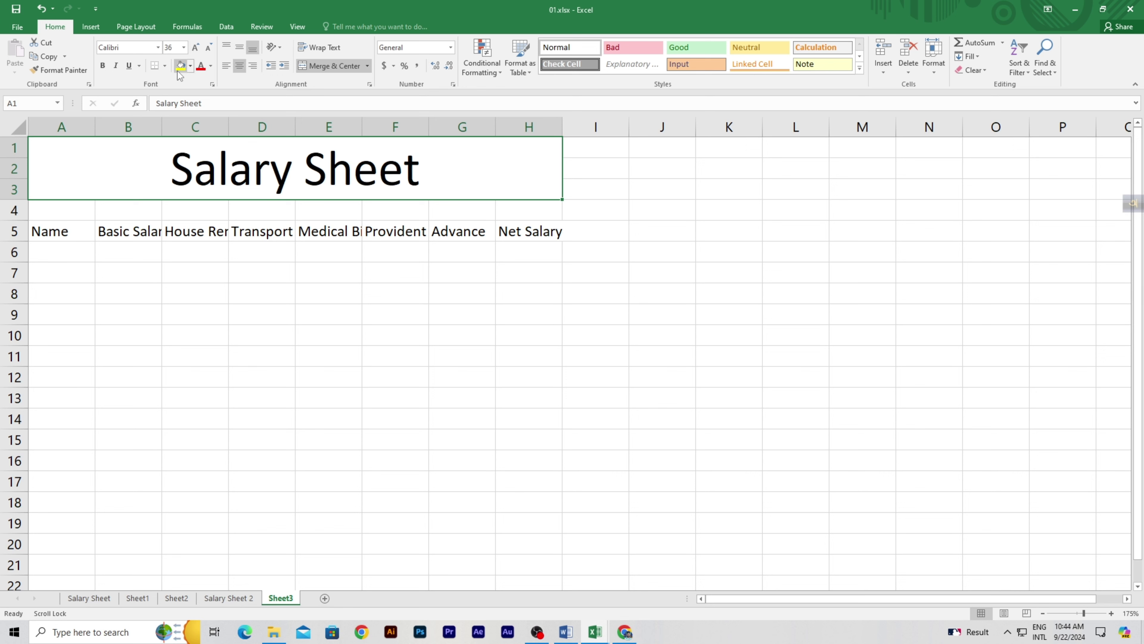
{"action": "left_click", "coordinate": [192, 66]}
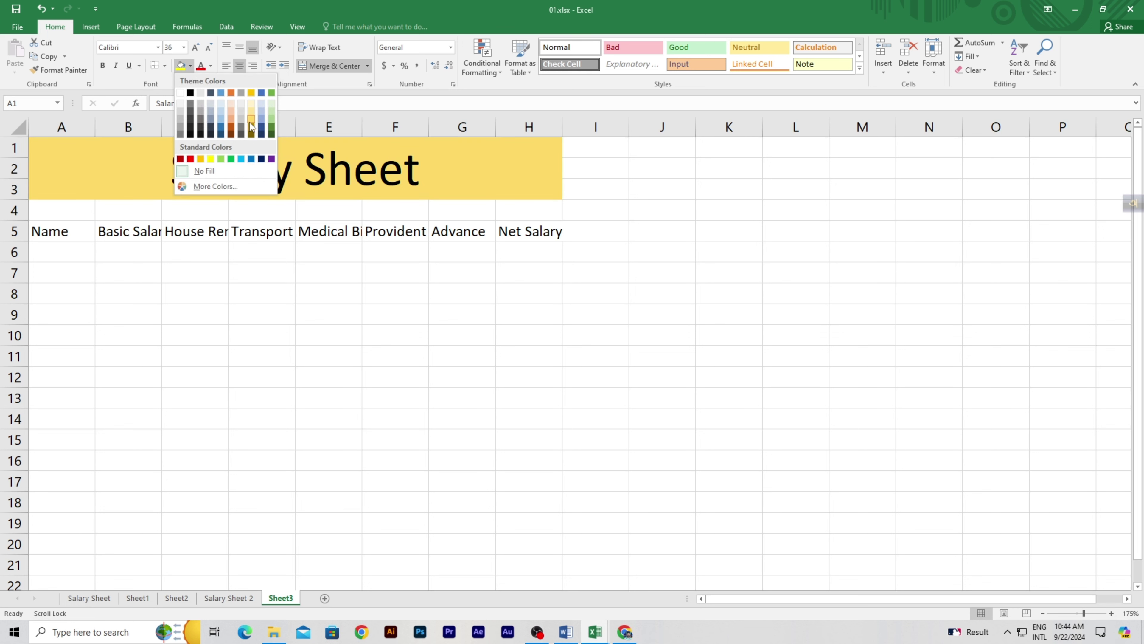
{"action": "left_click", "coordinate": [200, 159]}
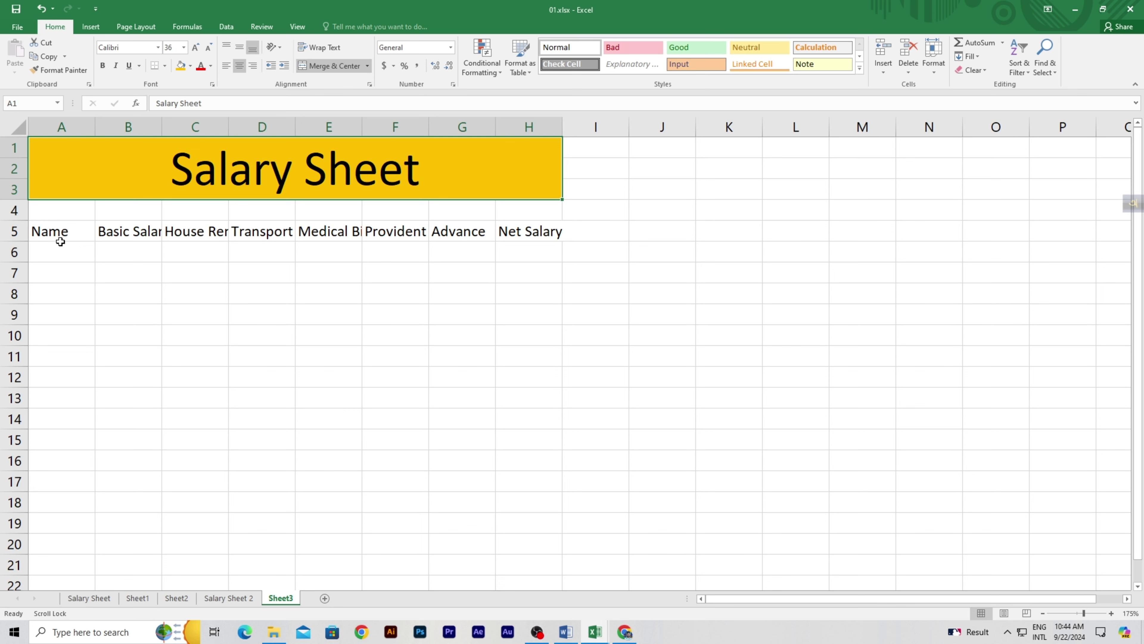
Step: Make the A5:H5 headers bold at 14 pt, then select the whole sheet
{"action": "left_click_drag", "start_coordinate": [39, 230], "coordinate": [524, 240]}
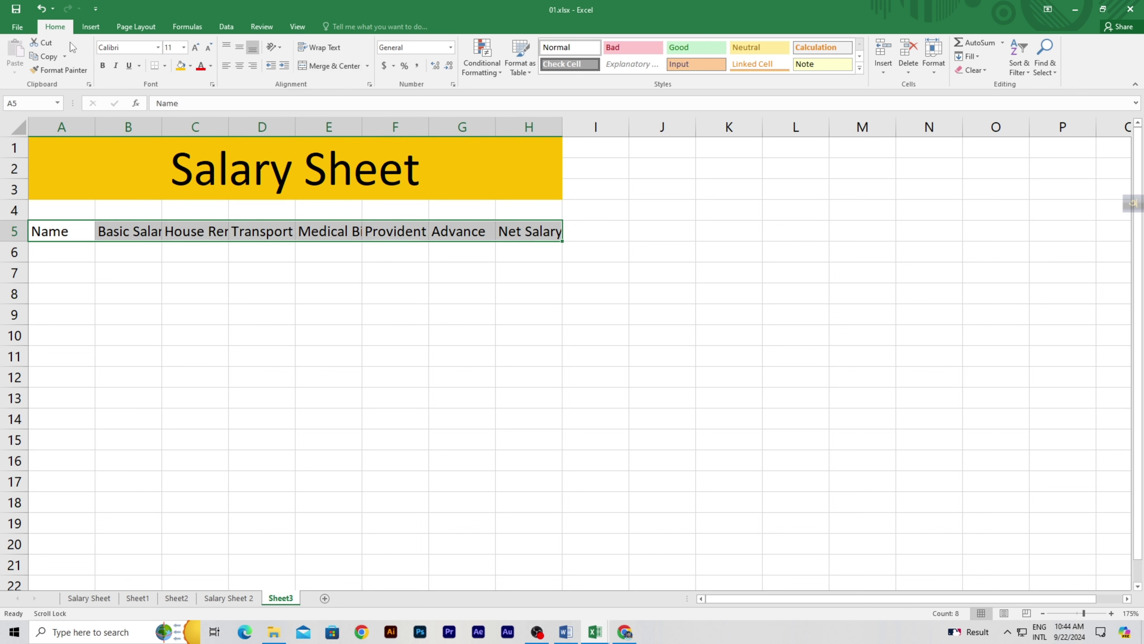
{"action": "left_click", "coordinate": [102, 65]}
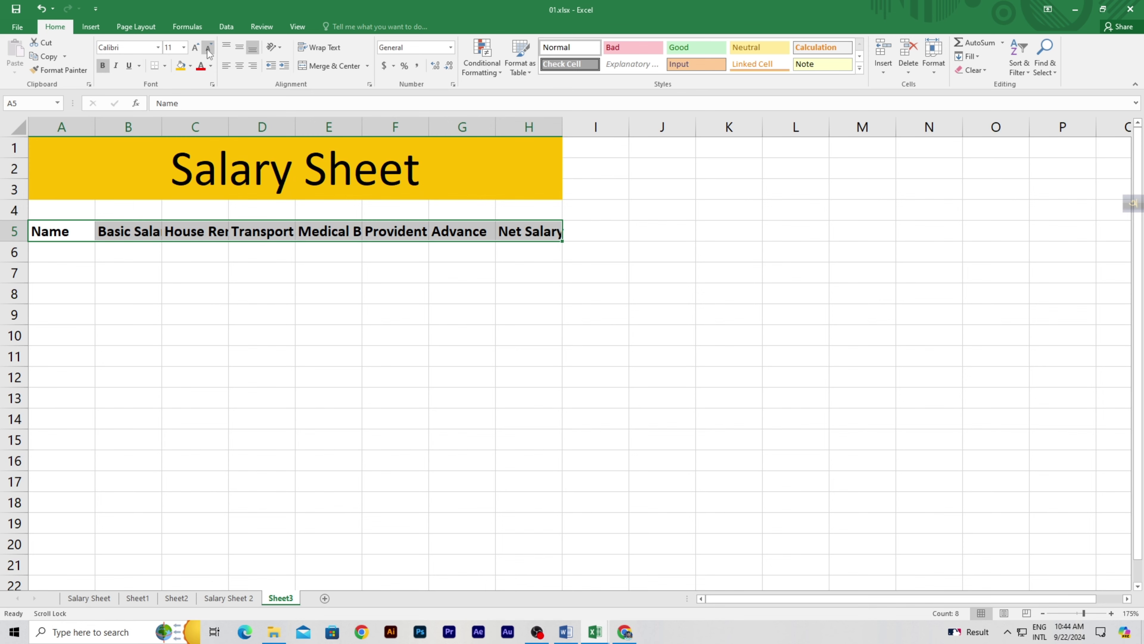
{"action": "left_click", "coordinate": [195, 47]}
{"action": "left_click", "coordinate": [196, 47]}
{"action": "left_click", "coordinate": [195, 47]}
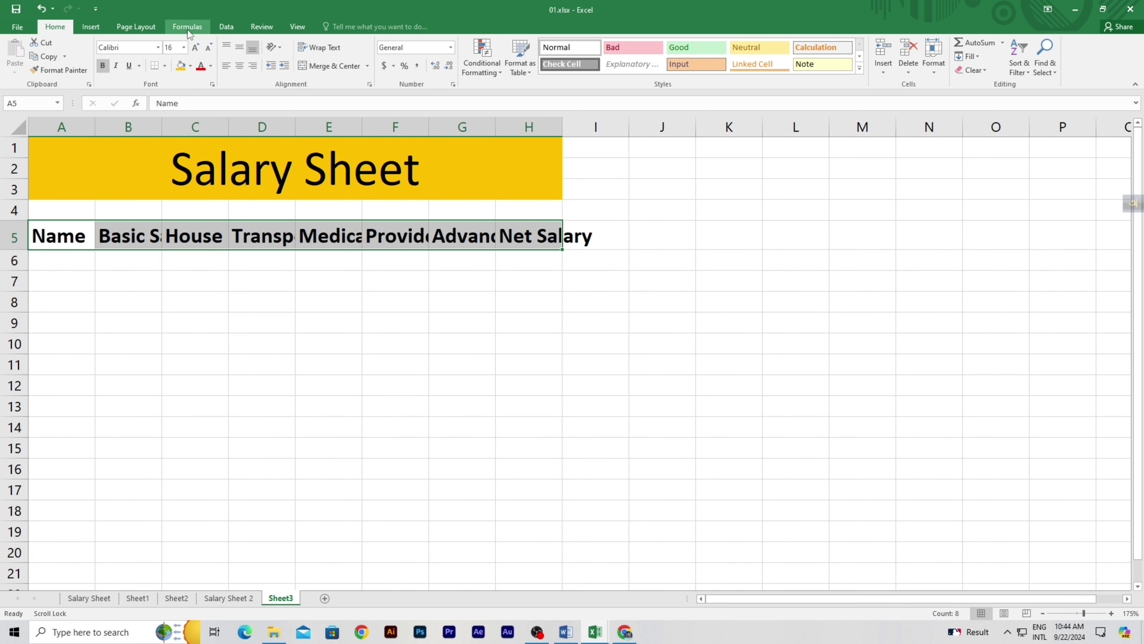
{"action": "left_click", "coordinate": [208, 47]}
{"action": "left_click", "coordinate": [208, 48]}
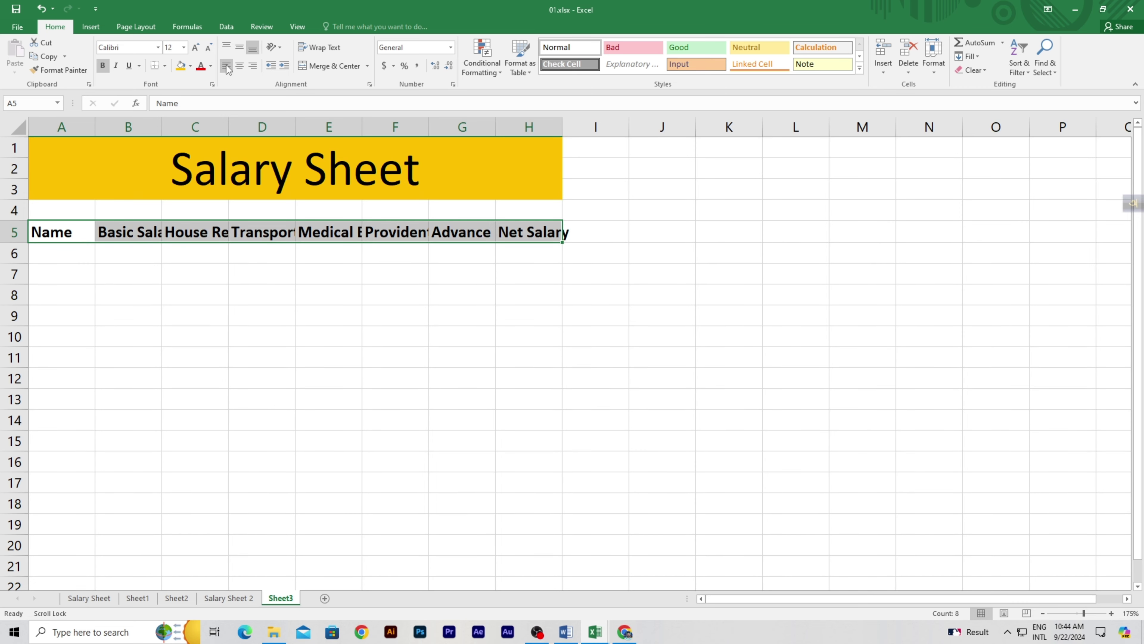
{"action": "left_click", "coordinate": [196, 47]}
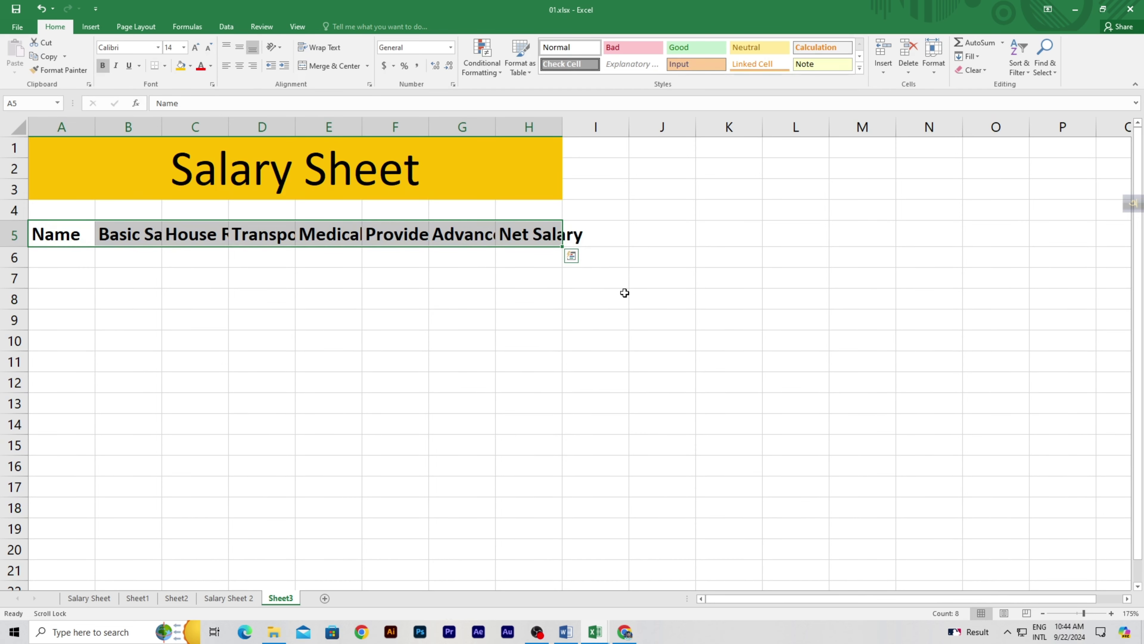
{"action": "left_click", "coordinate": [669, 283]}
{"action": "key", "text": "ctrl+a"}
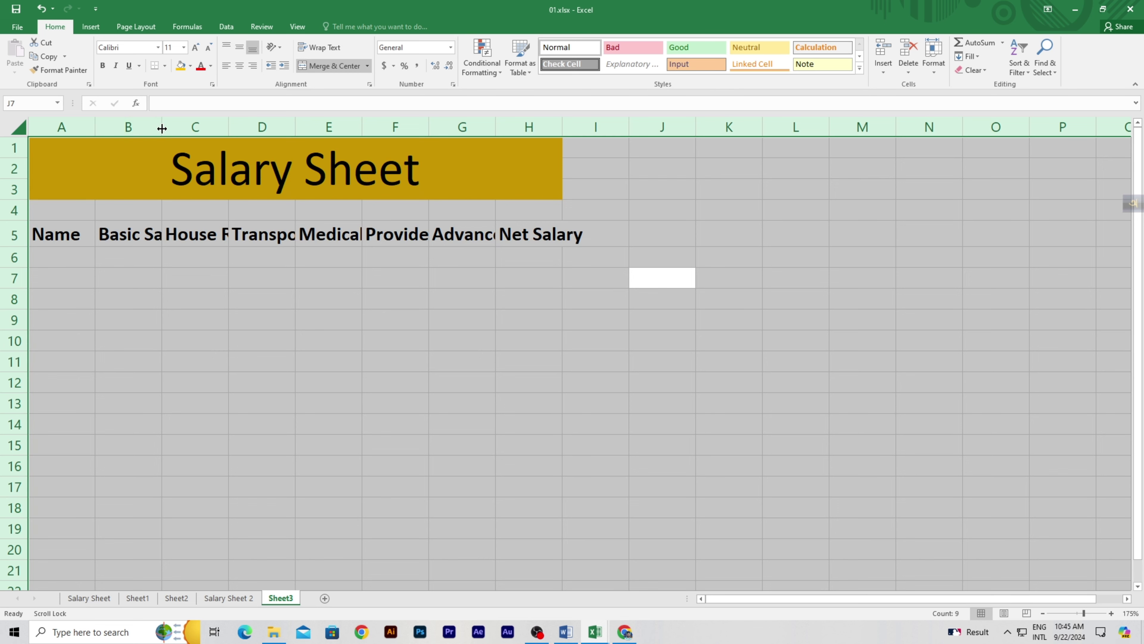
Step: AutoFit all Sheet3 columns to their headers, then switch to Salary Sheet 2
{"action": "double_click", "coordinate": [162, 127]}
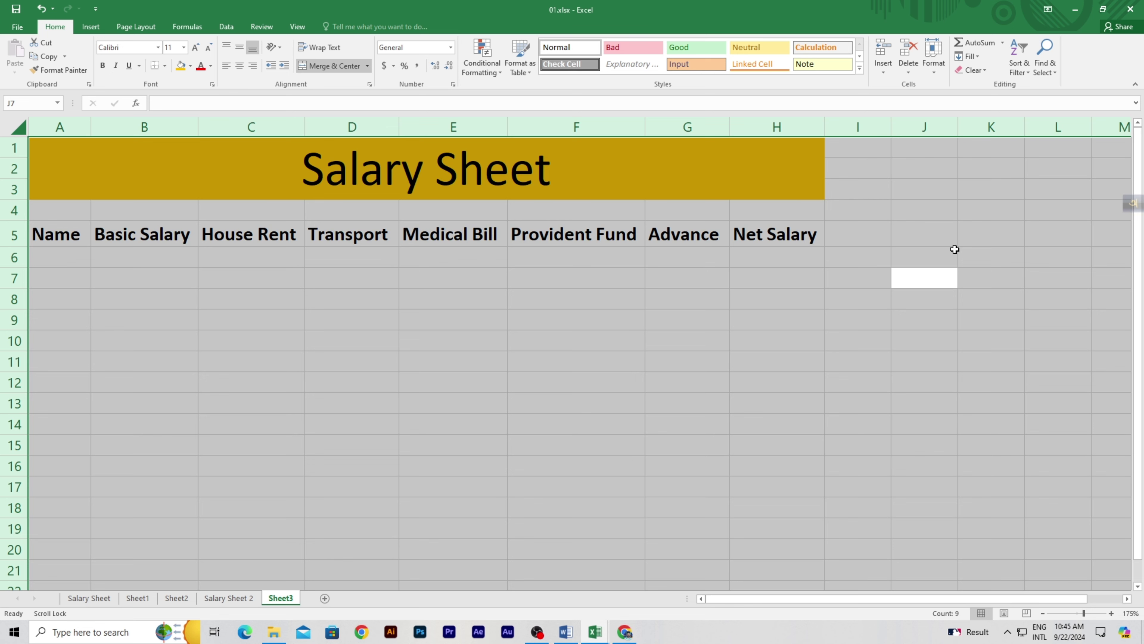
{"action": "left_click", "coordinate": [629, 283]}
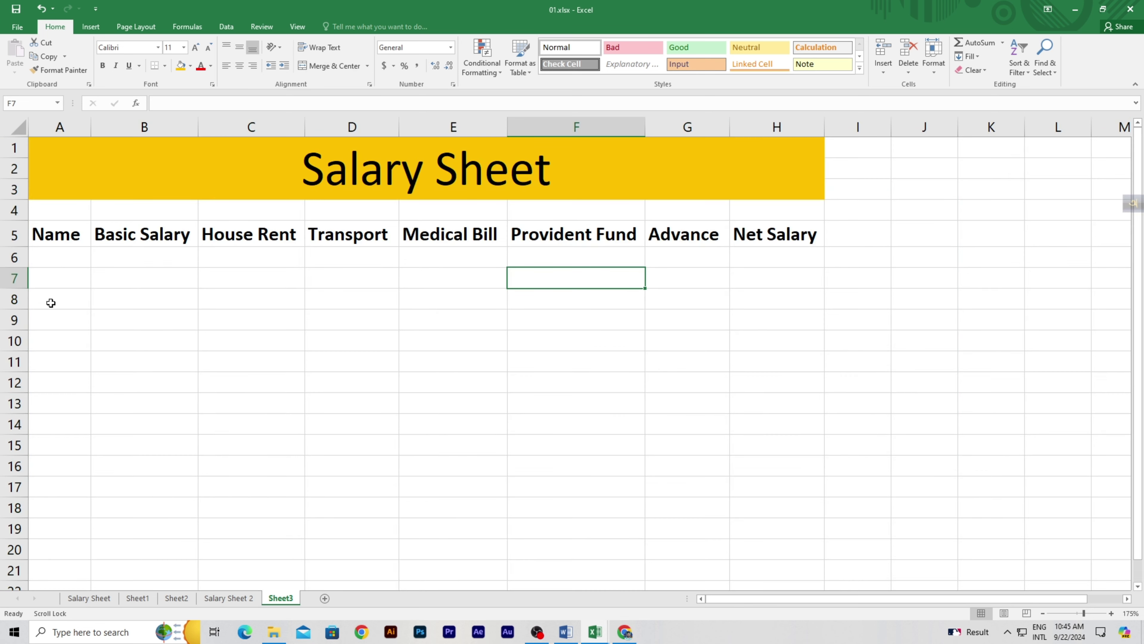
{"action": "left_click", "coordinate": [67, 254]}
{"action": "left_click", "coordinate": [239, 599]}
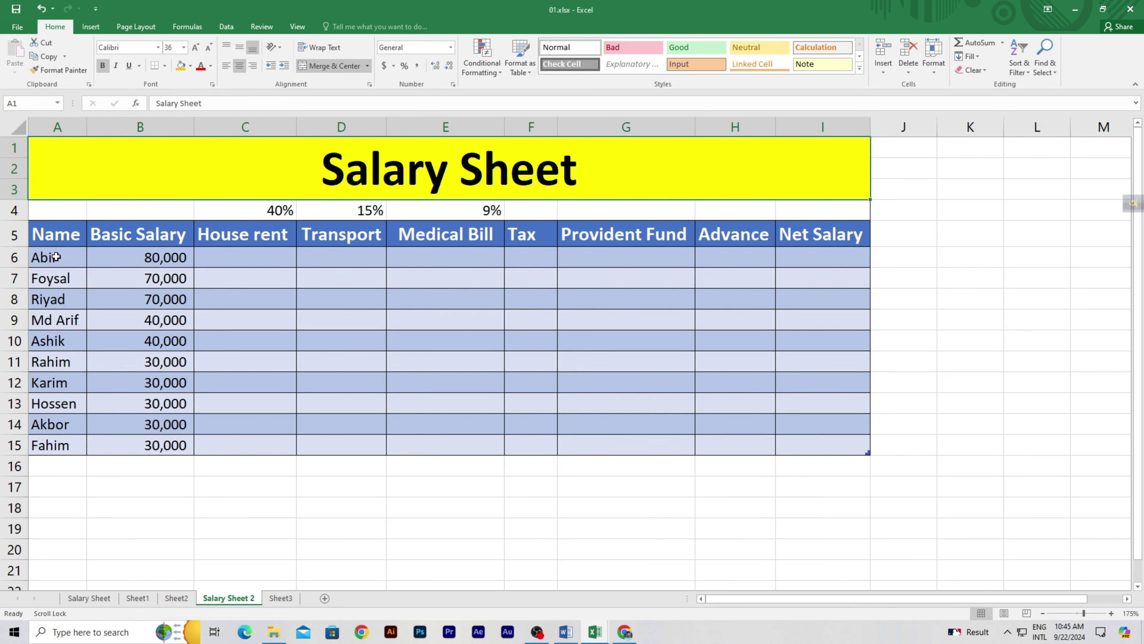
Step: Copy names and salaries A6:B15 from Salary Sheet 2 into Sheet3, then delete the formatted paste
{"action": "left_click_drag", "start_coordinate": [56, 257], "coordinate": [166, 445]}
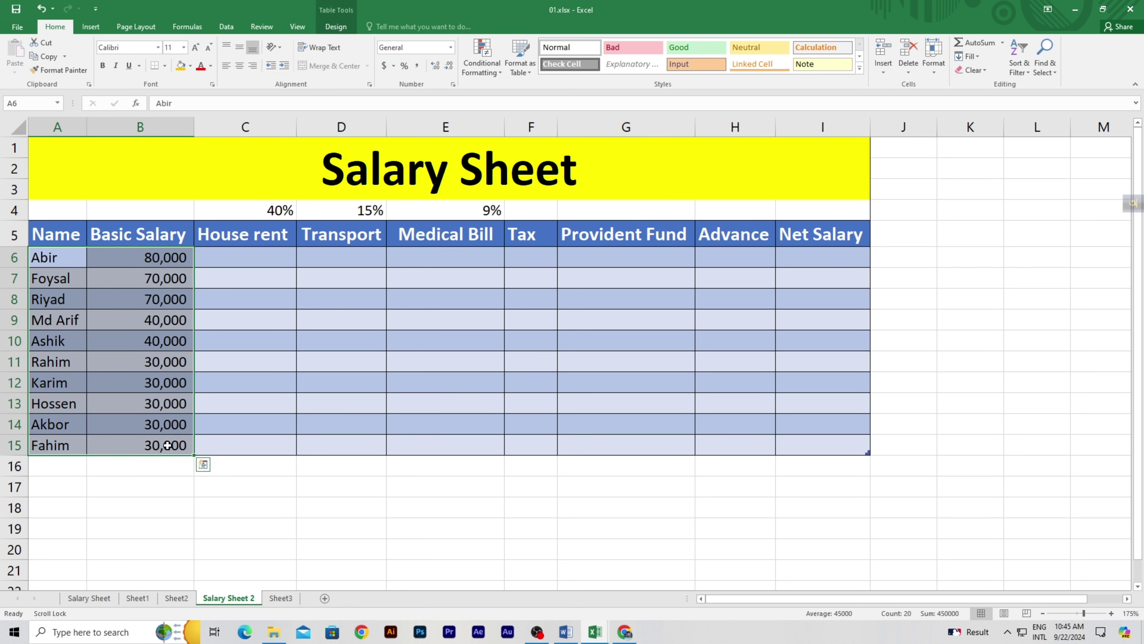
{"action": "key", "text": "ctrl+c"}
{"action": "left_click", "coordinate": [281, 598]}
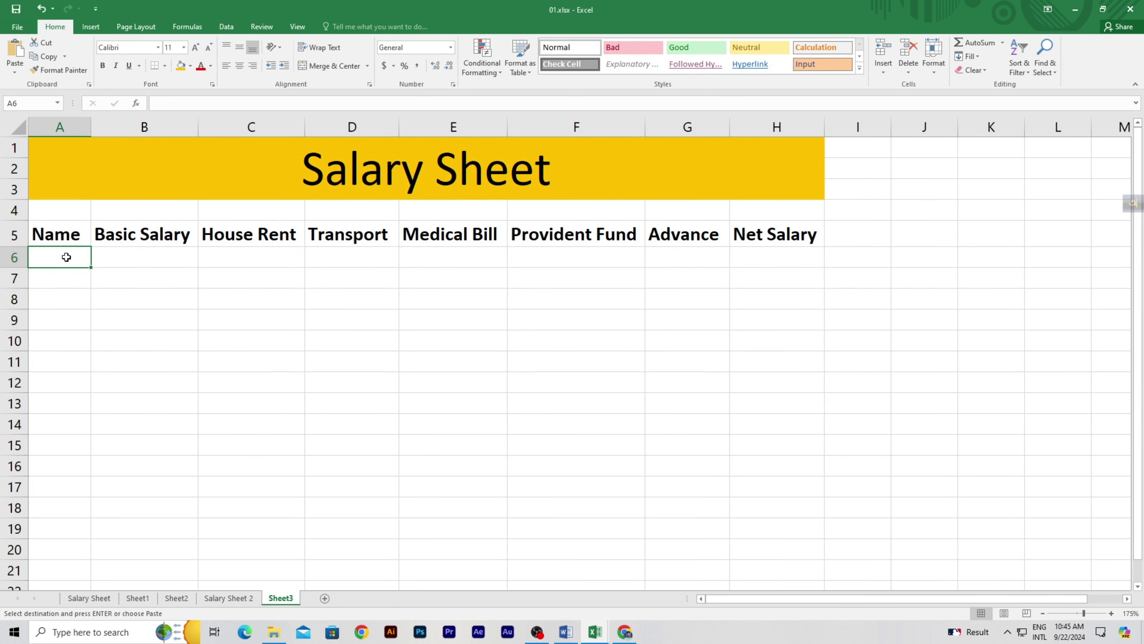
{"action": "key", "text": "ctrl+v"}
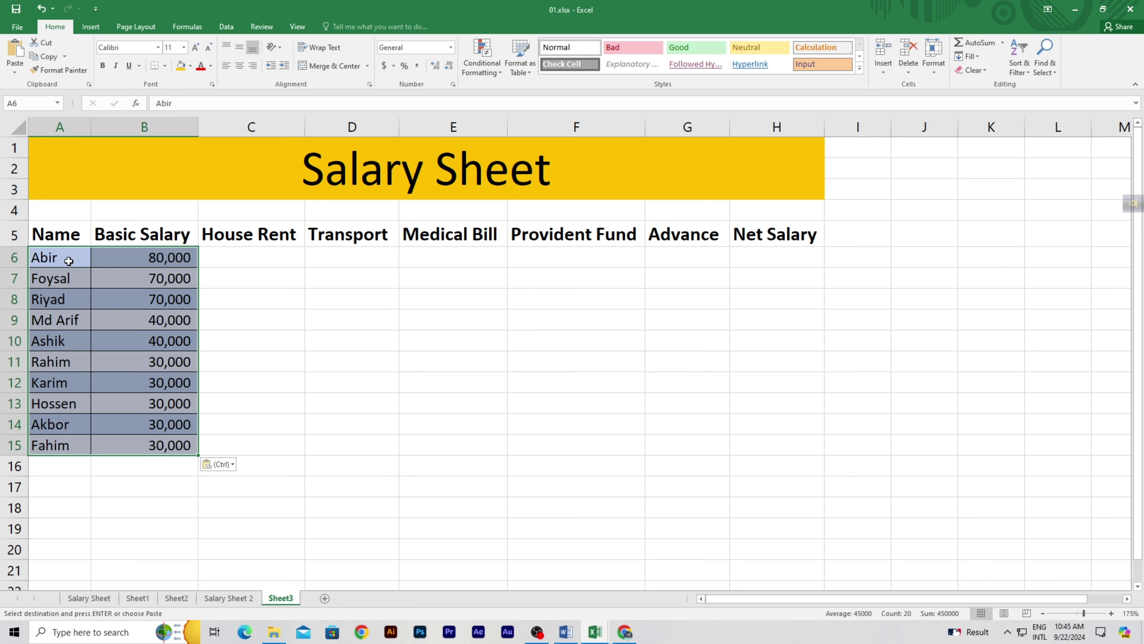
{"action": "key", "text": "Delete"}
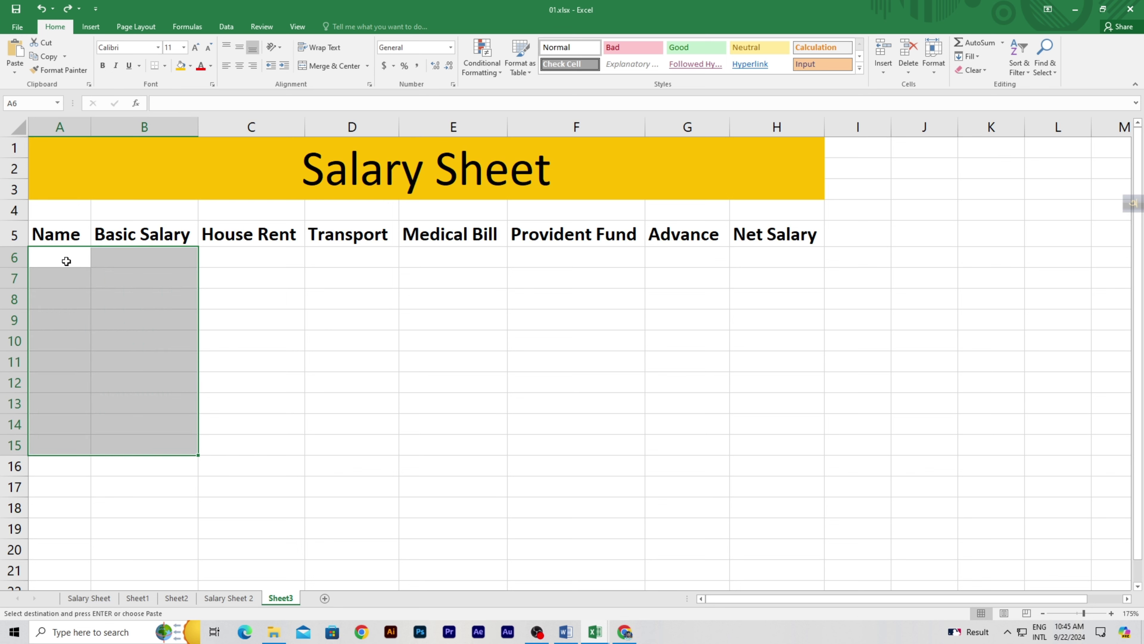
Step: Paste the names and salaries into A6 as values only, then glance at the Word brief
{"action": "right_click", "coordinate": [67, 263]}
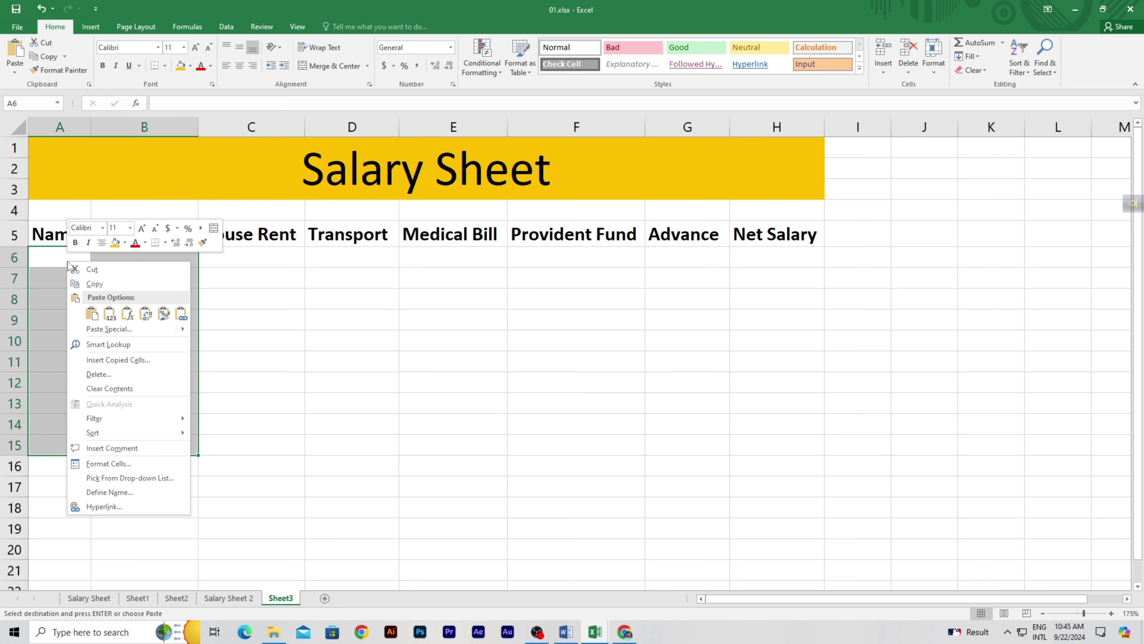
{"action": "left_click", "coordinate": [109, 329]}
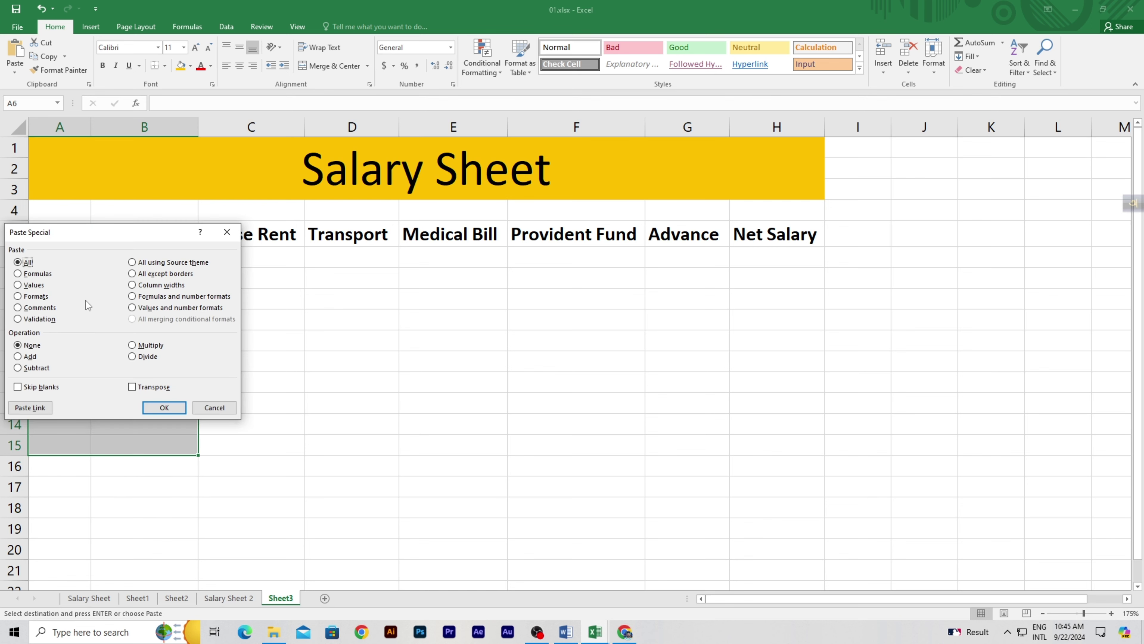
{"action": "left_click", "coordinate": [18, 285]}
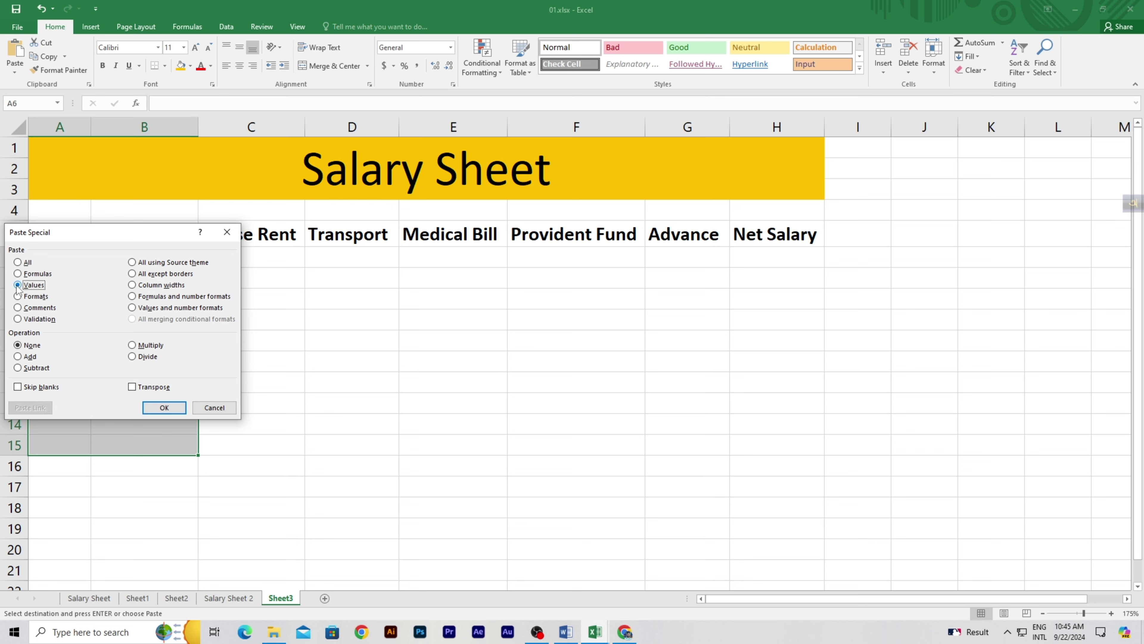
{"action": "left_click", "coordinate": [163, 407]}
{"action": "left_click", "coordinate": [255, 392]}
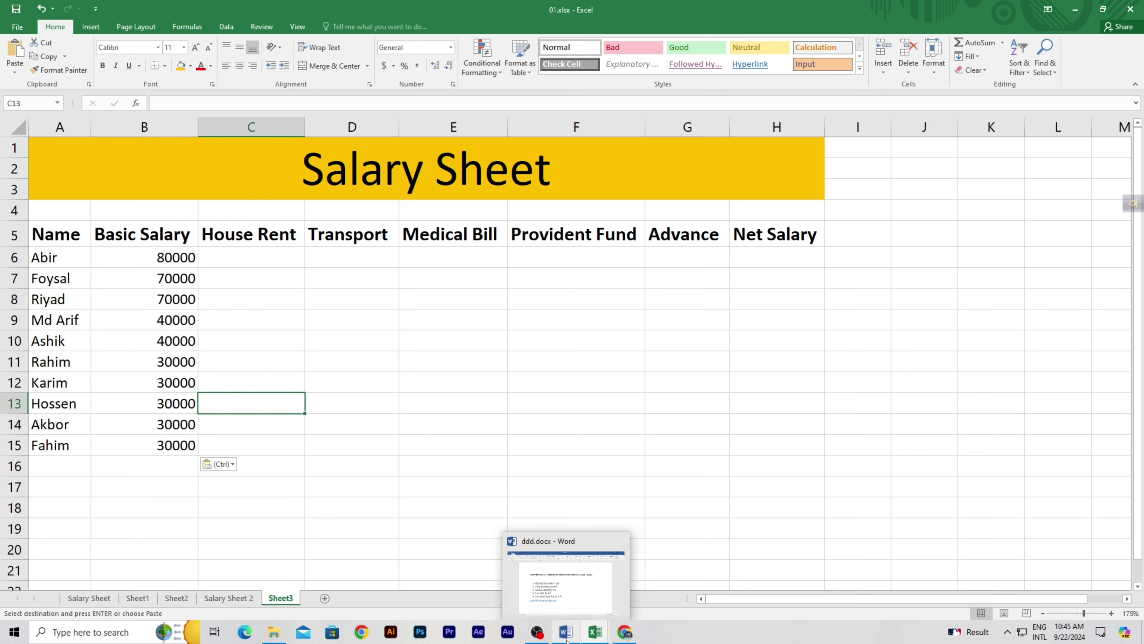
{"action": "left_click", "coordinate": [565, 632]}
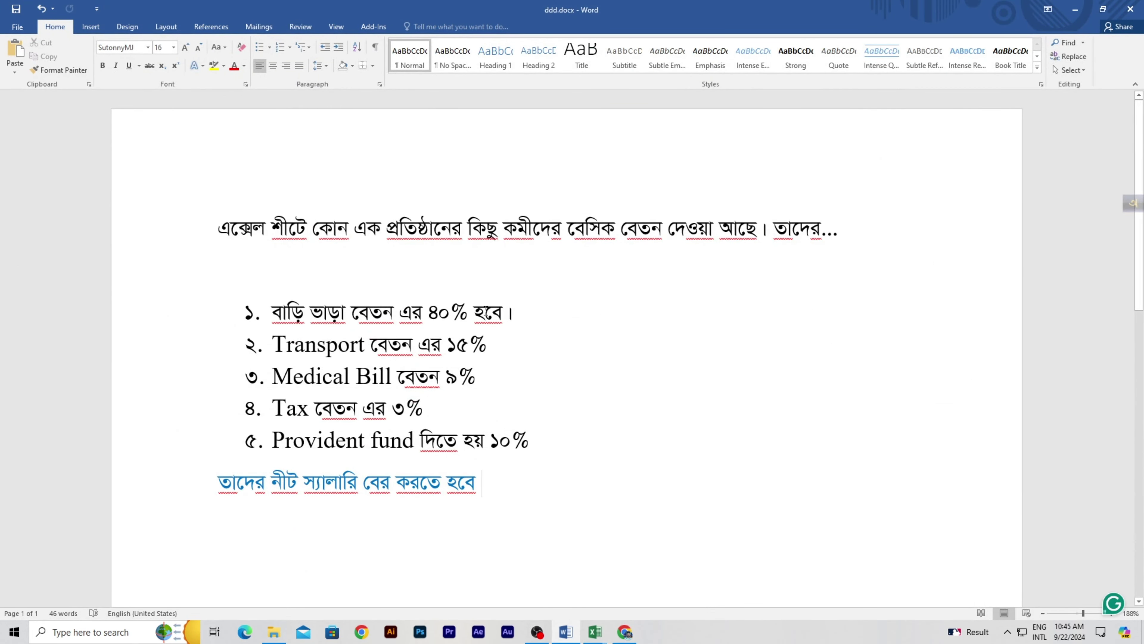
{"action": "key", "text": "alt+Tab"}
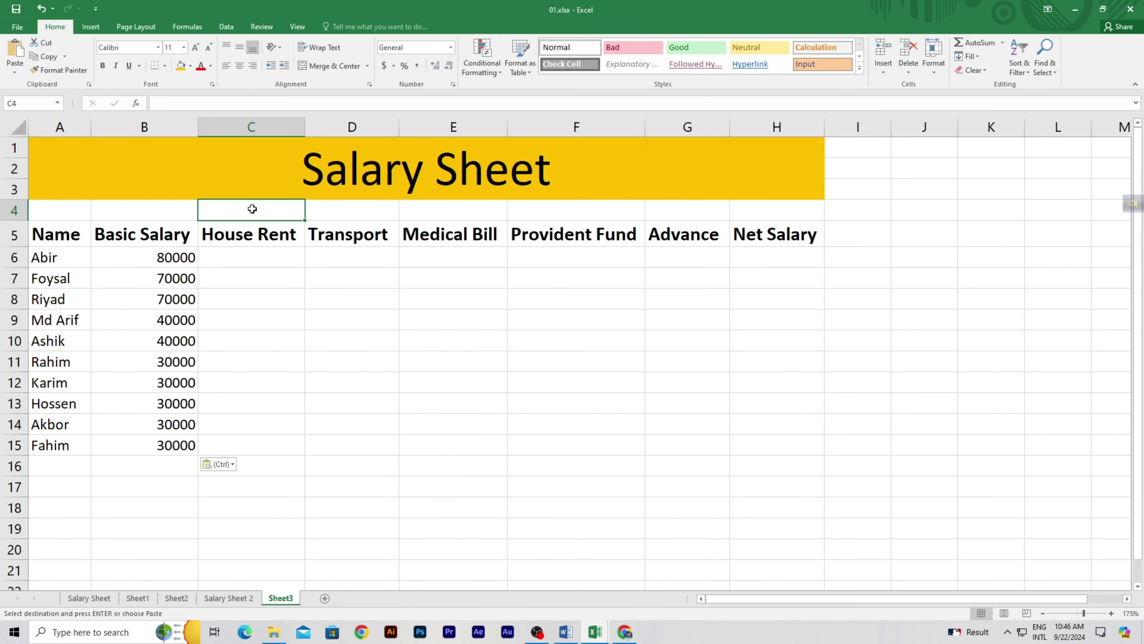
Step: Enter the rates 40% in C4, 15% in D4 and 9% in E4 on Sheet3
{"action": "type", "text": "40"}
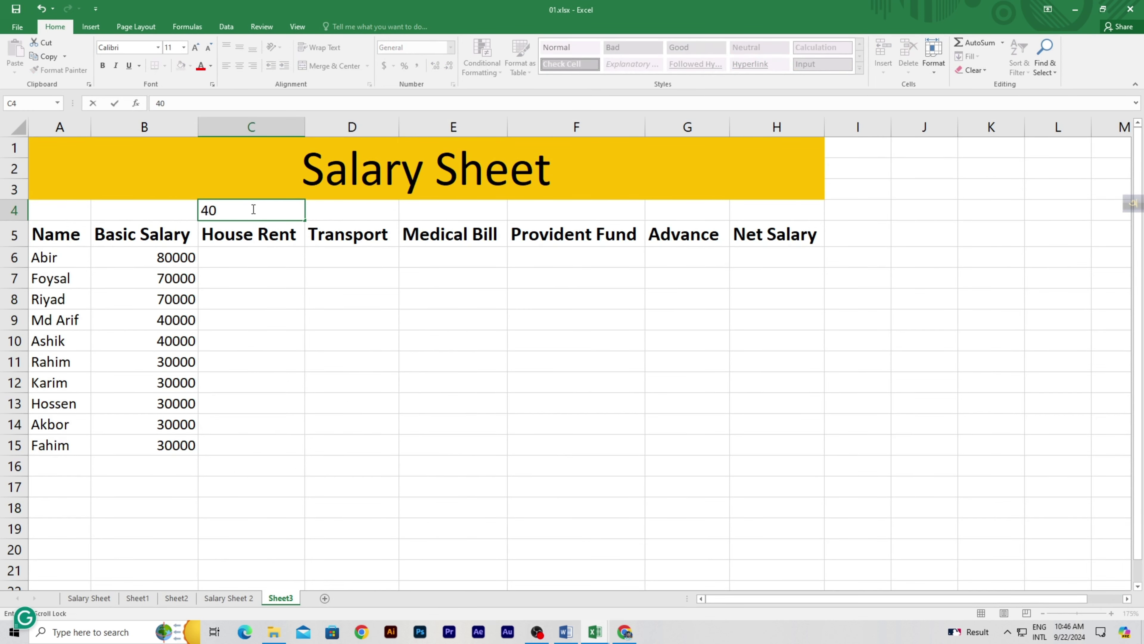
{"action": "type", "text": "%"}
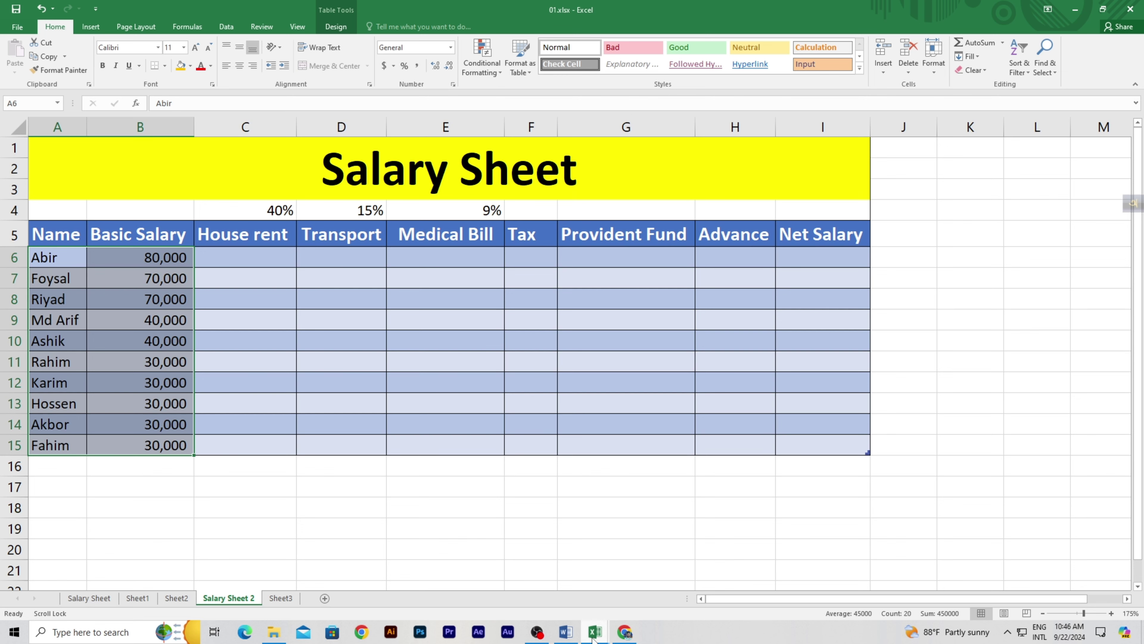
{"action": "left_click", "coordinate": [281, 598]}
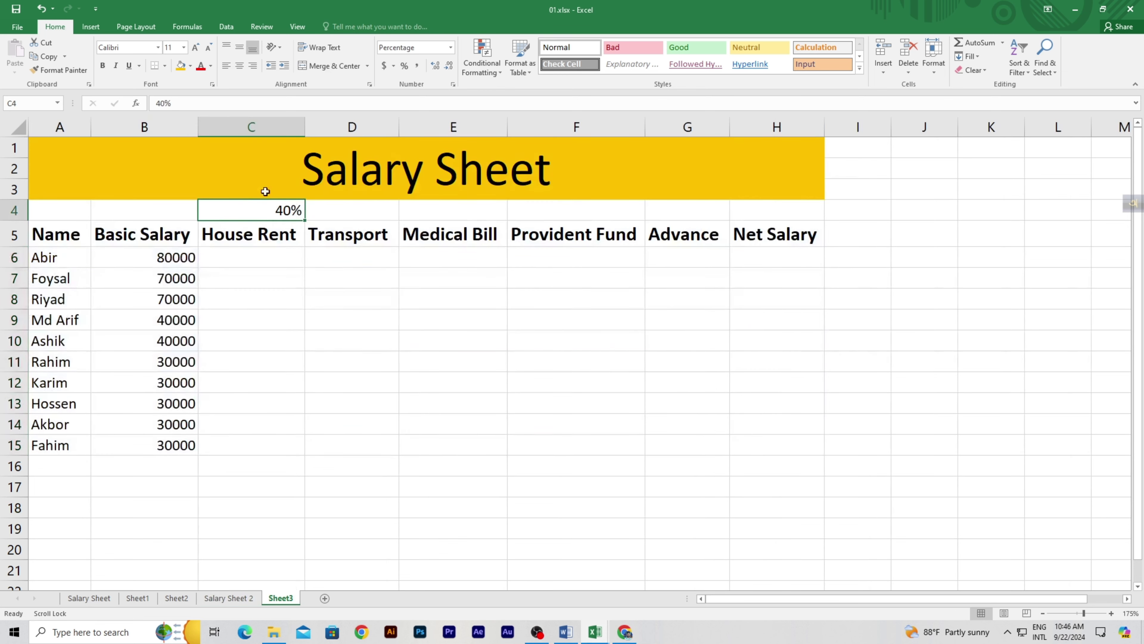
{"action": "left_click", "coordinate": [347, 209]}
{"action": "type", "text": "15"}
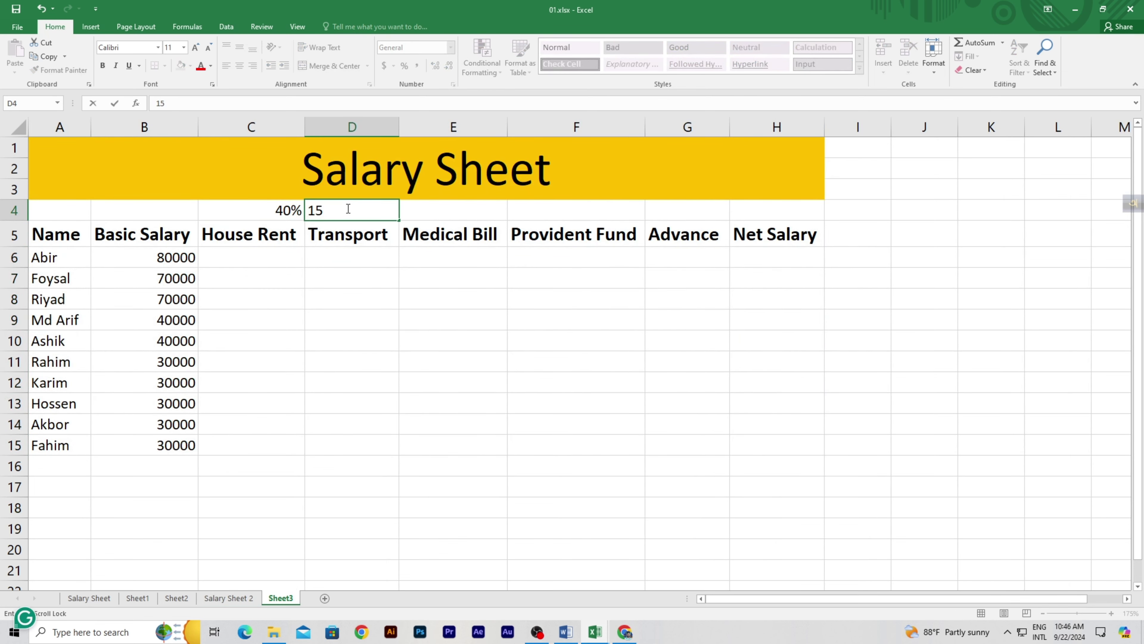
{"action": "type", "text": "%"}
{"action": "key", "text": "Tab"}
{"action": "type", "text": "9"}
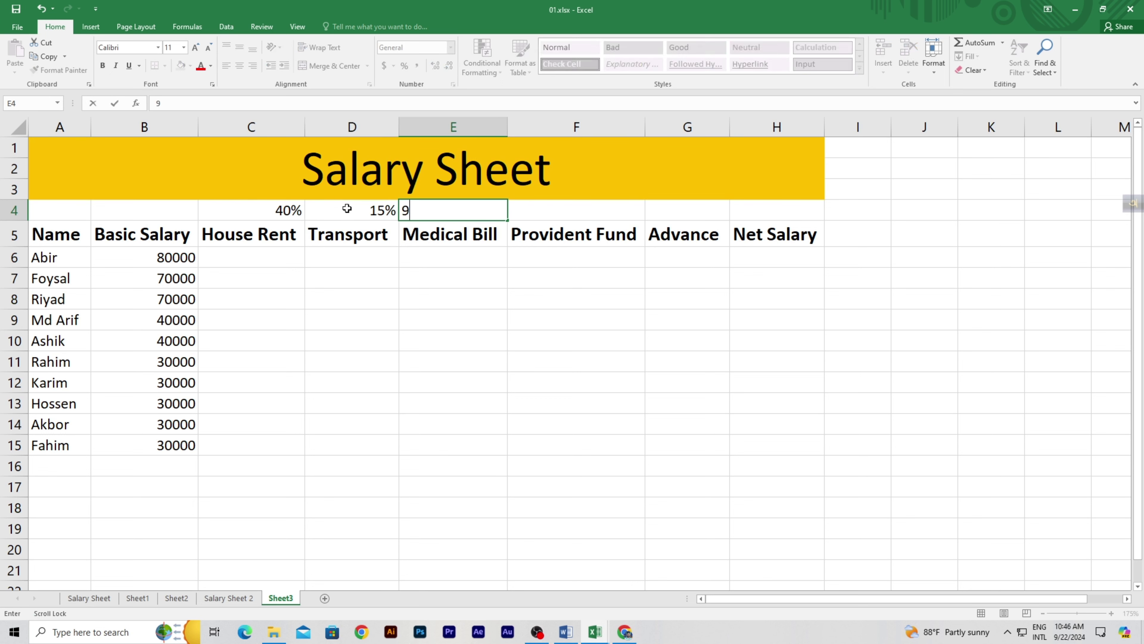
{"action": "type", "text": "%"}
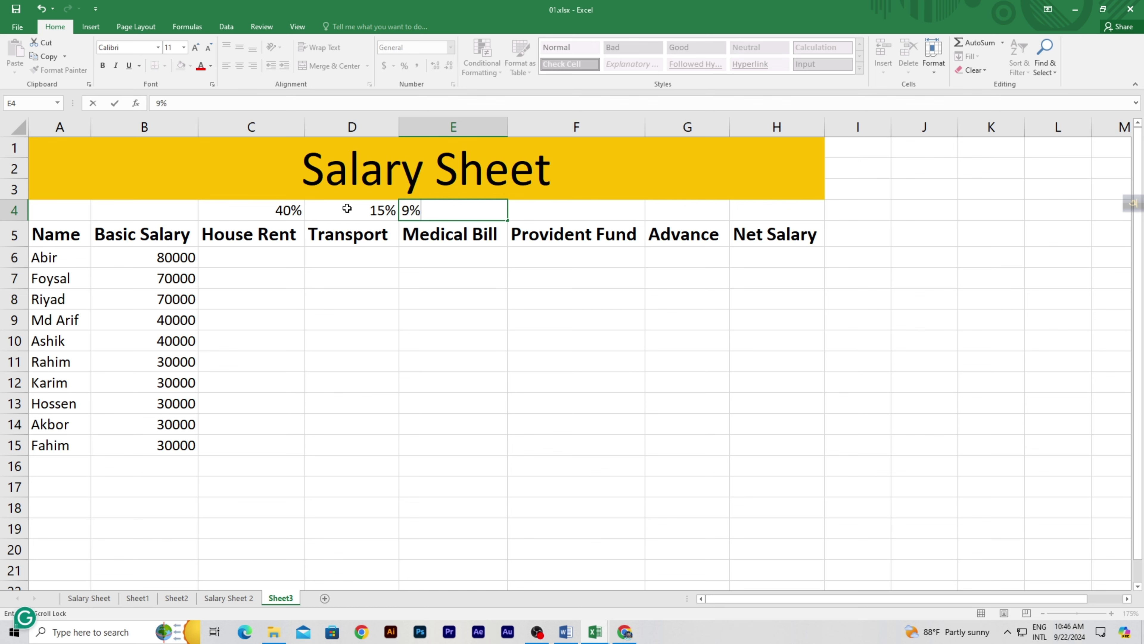
Step: Review the salary rules in ddd.docx, then return to Excel and commit 9% in E4
{"action": "left_click", "coordinate": [566, 631]}
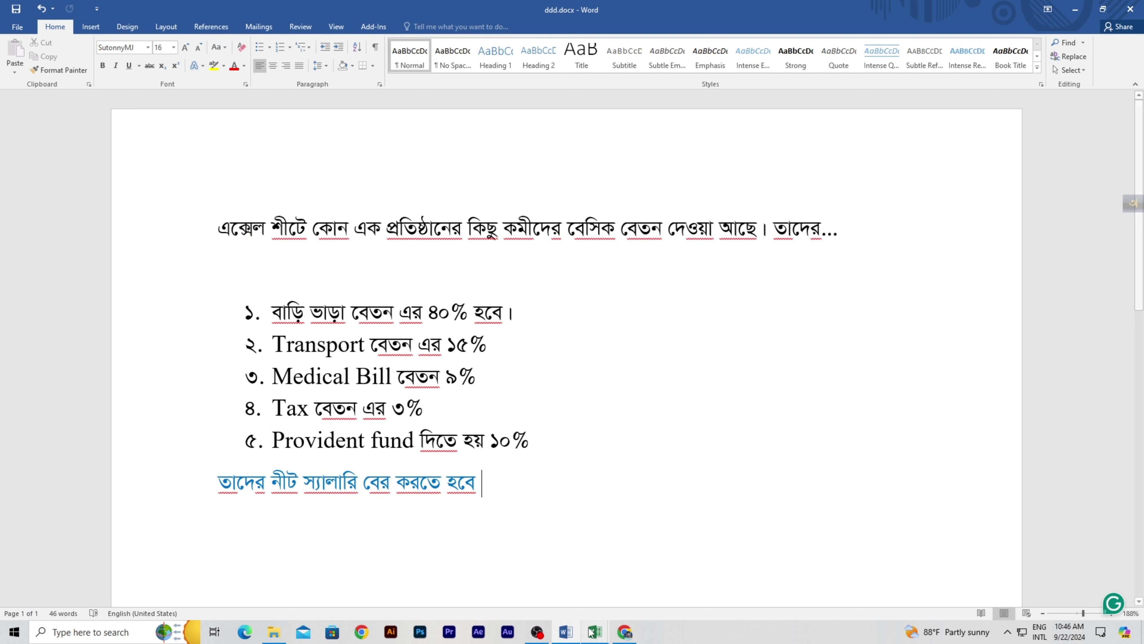
{"action": "mouse_move", "coordinate": [594, 632]}
{"action": "left_click", "coordinate": [521, 558]}
{"action": "left_click", "coordinate": [560, 211]}
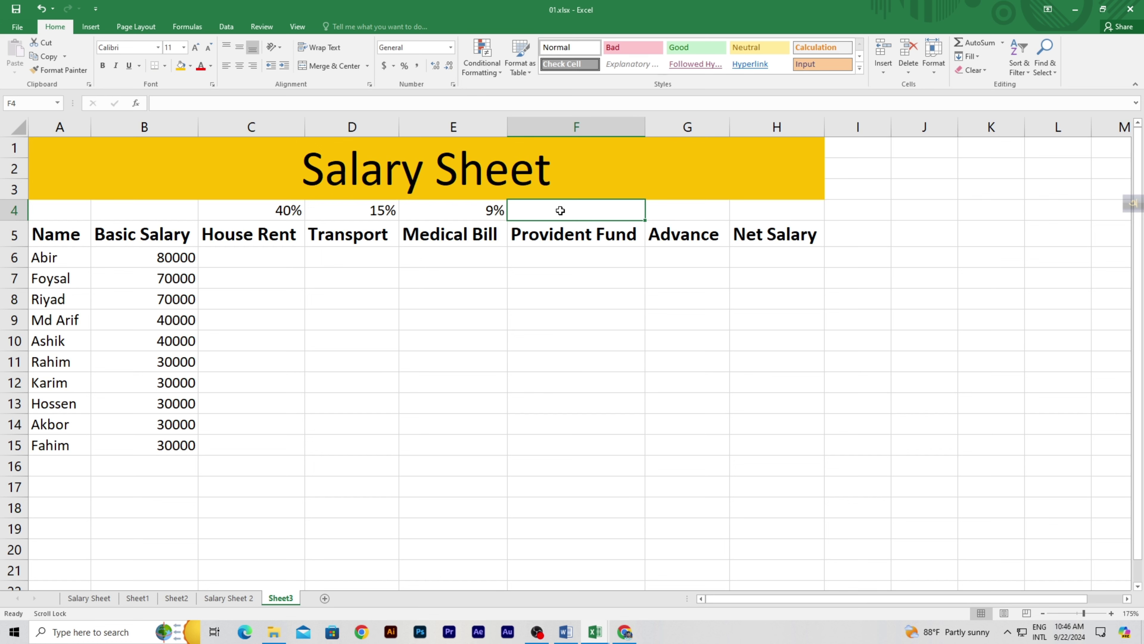
Step: Insert a new column F before Provident Fund and head it Tax in F5
{"action": "right_click", "coordinate": [579, 130]}
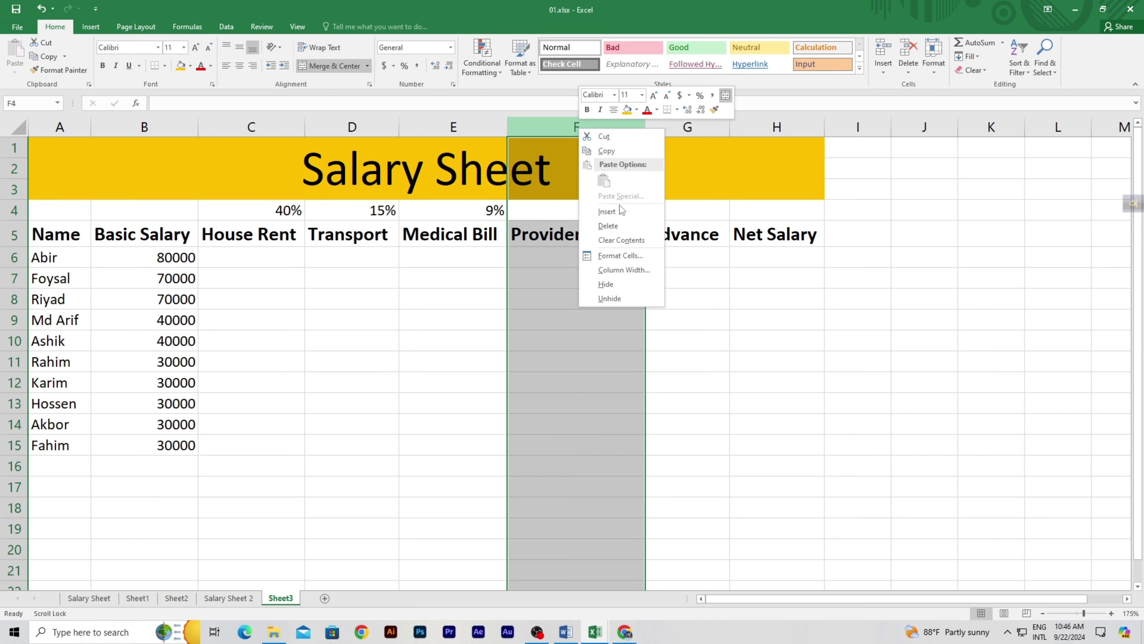
{"action": "left_click", "coordinate": [610, 212]}
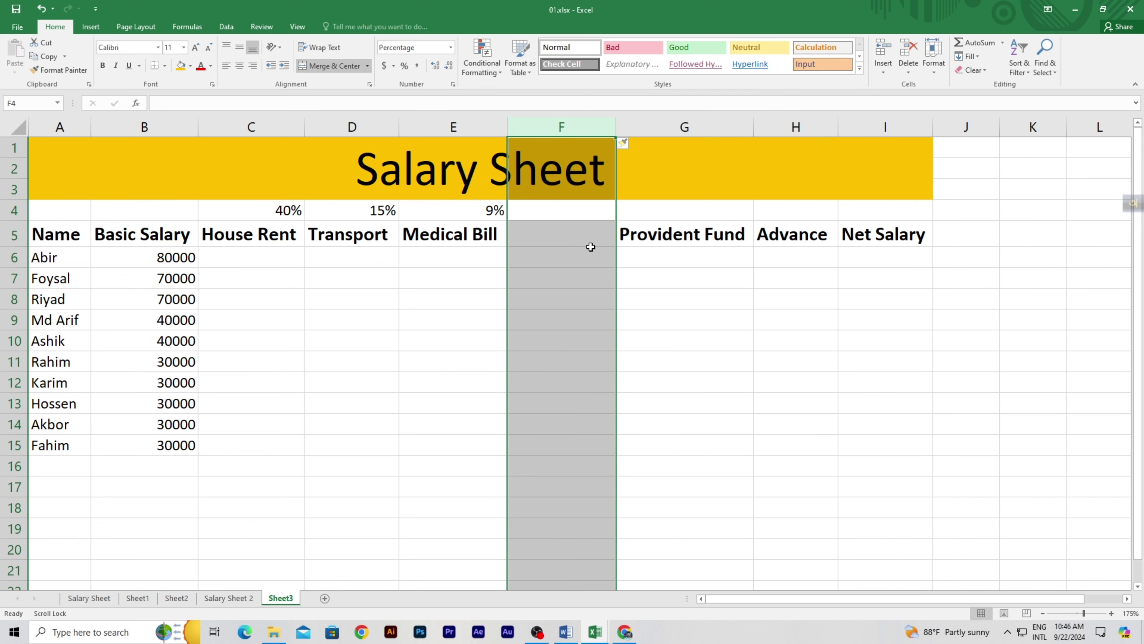
{"action": "left_click", "coordinate": [565, 227]}
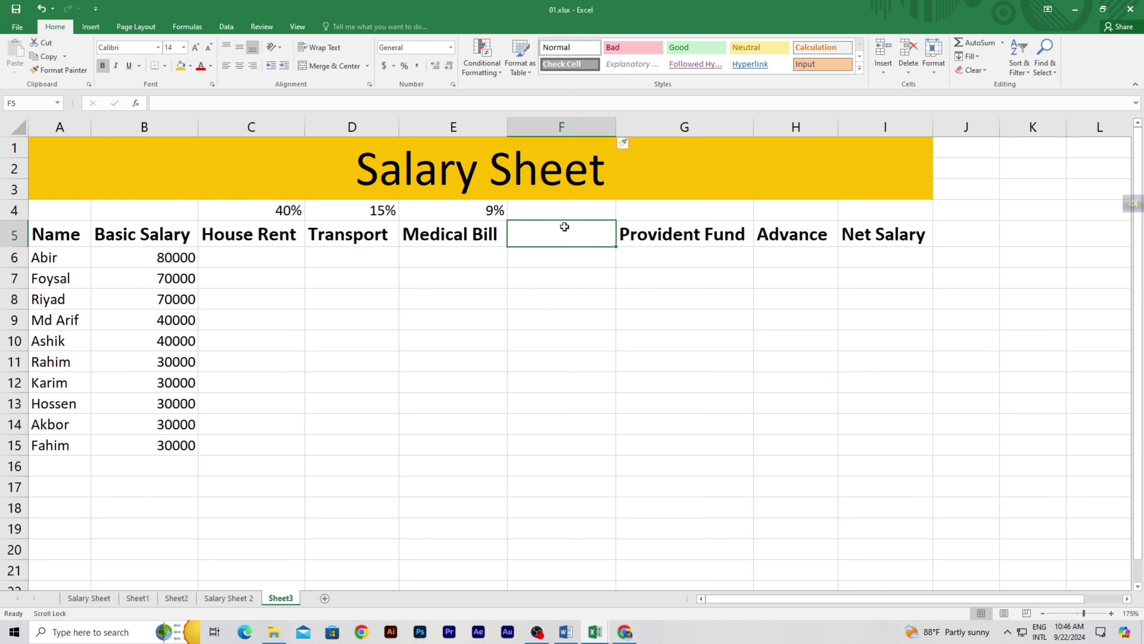
{"action": "type", "text": "Tax"}
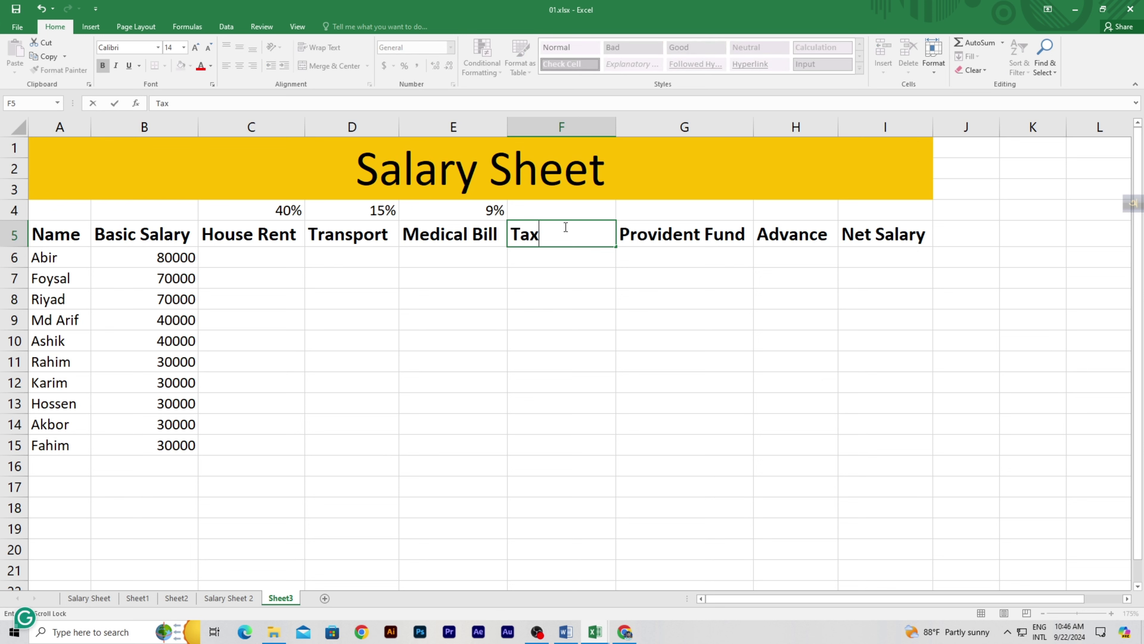
{"action": "key", "text": "Return"}
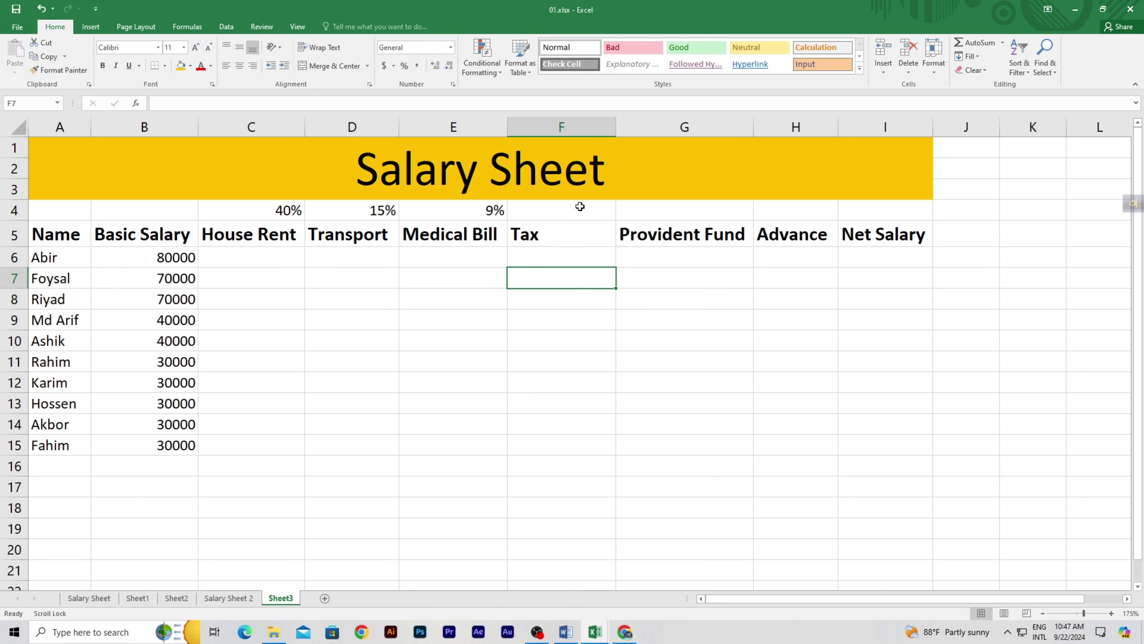
Step: Enter the 3% tax rate in F4 and the 10% provident fund rate in G4
{"action": "left_click", "coordinate": [577, 211]}
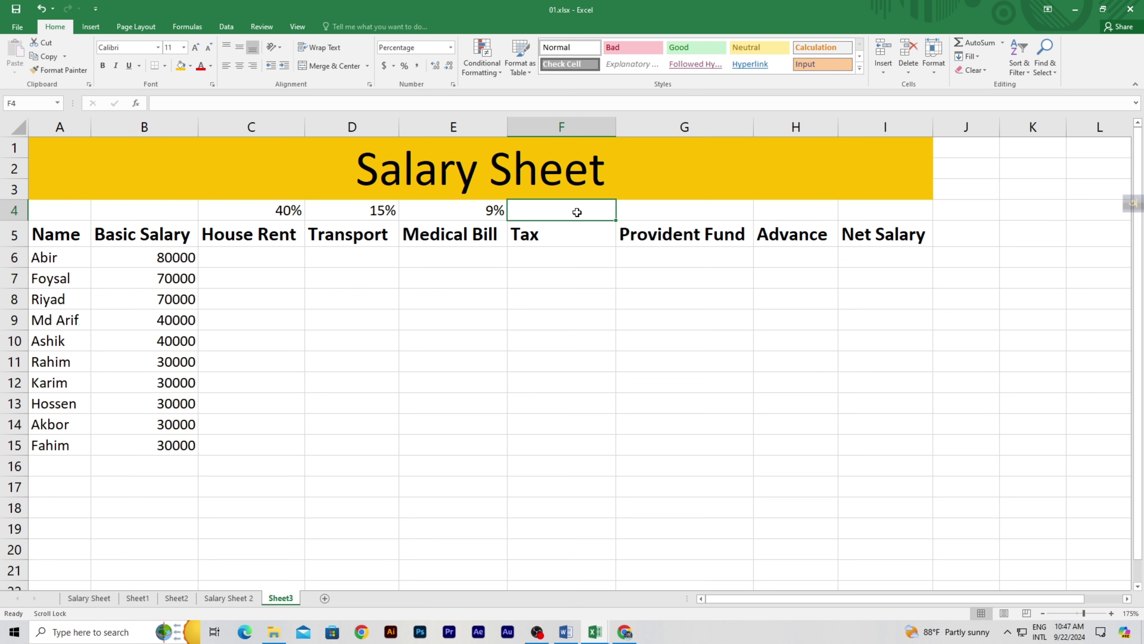
{"action": "type", "text": "3%"}
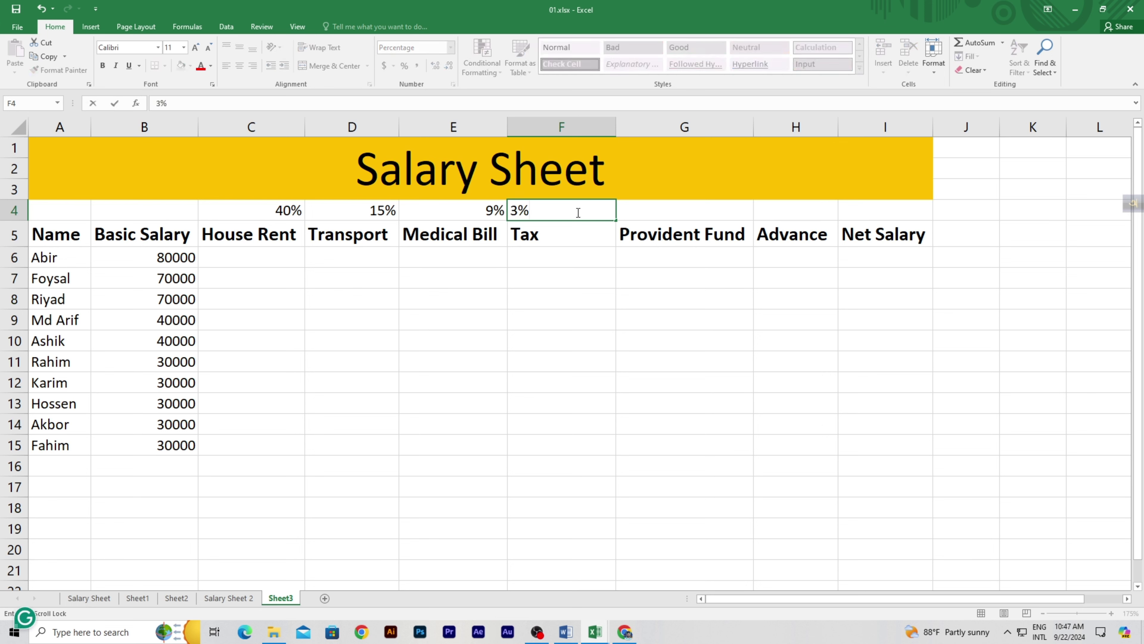
{"action": "left_click", "coordinate": [696, 205]}
{"action": "type", "text": "10"}
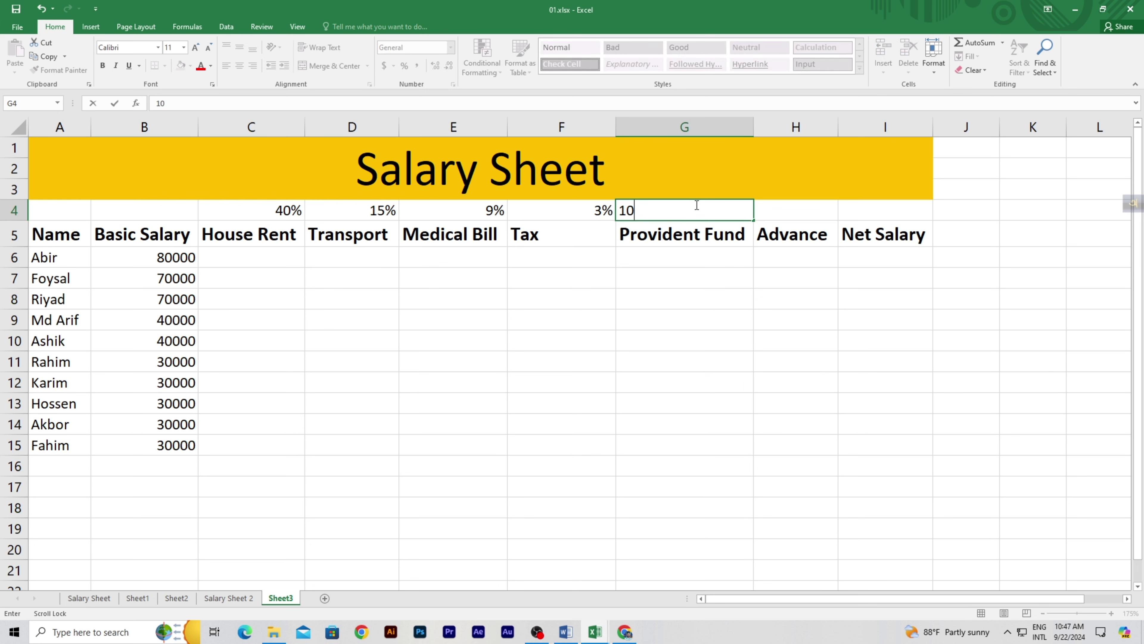
{"action": "type", "text": "%"}
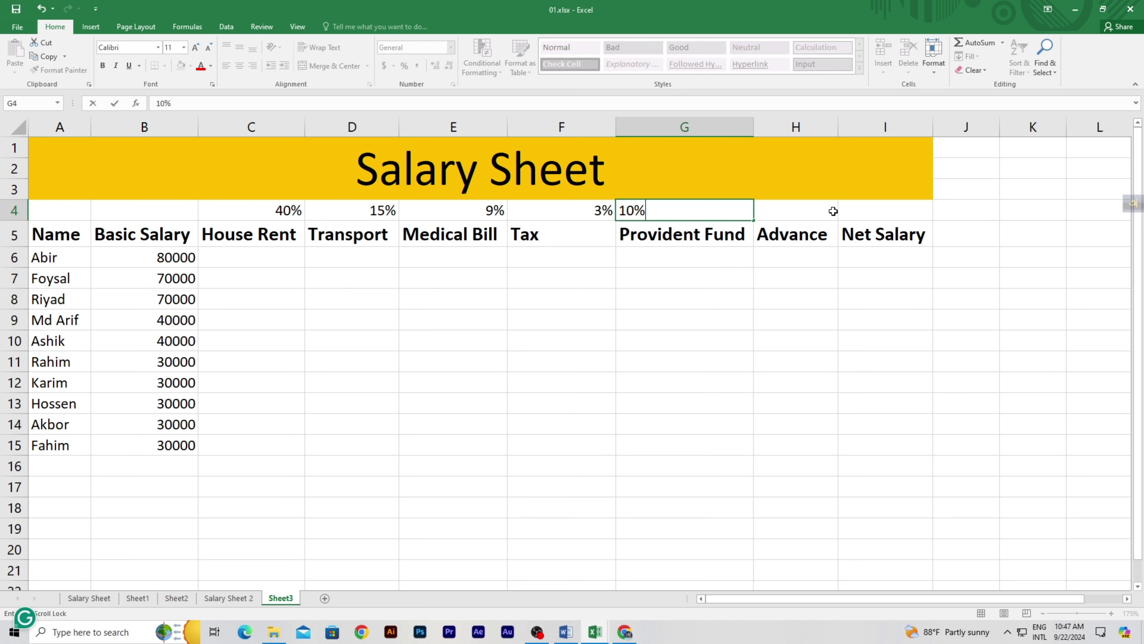
{"action": "left_click", "coordinate": [829, 211]}
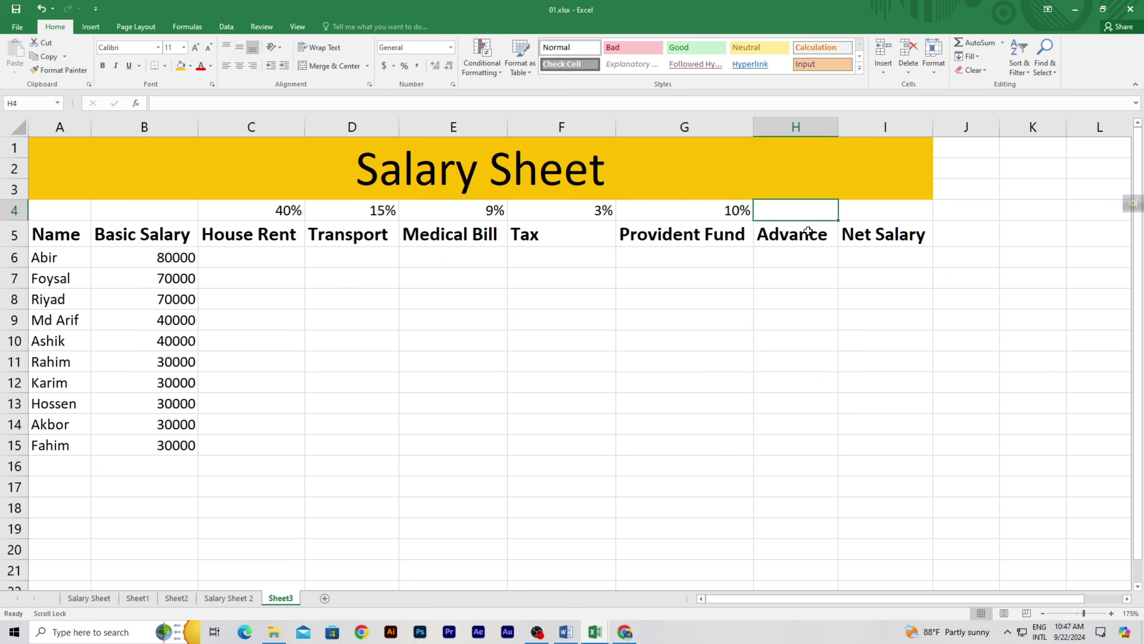
Step: Begin a formula in C6, checking the Word requirements before returning to the salary workbook
{"action": "left_click", "coordinate": [271, 254]}
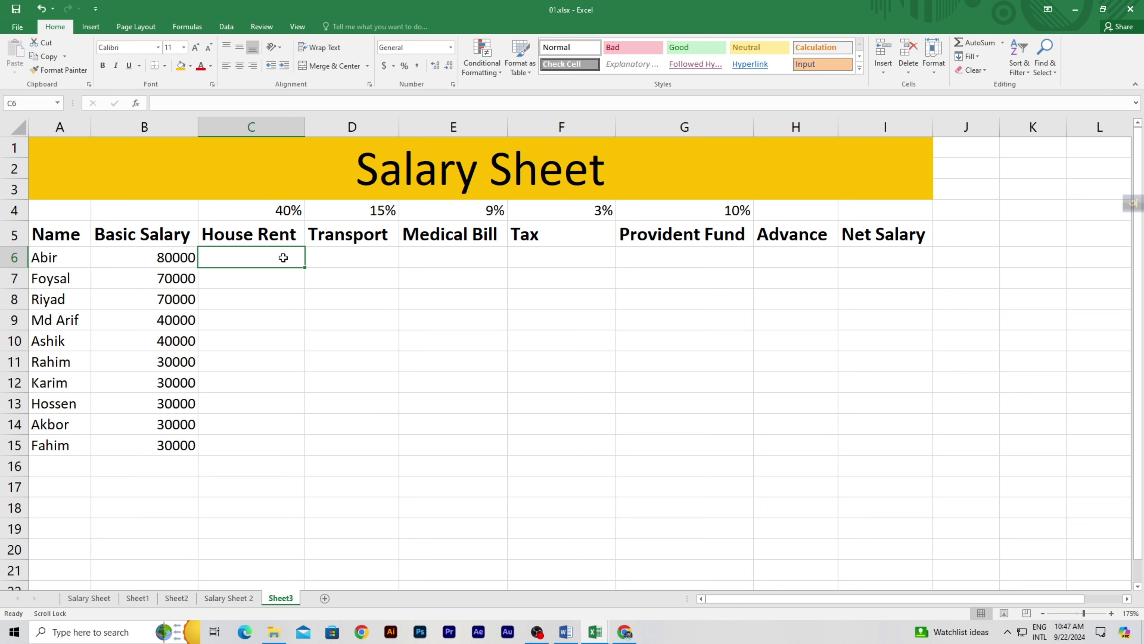
{"action": "type", "text": "="}
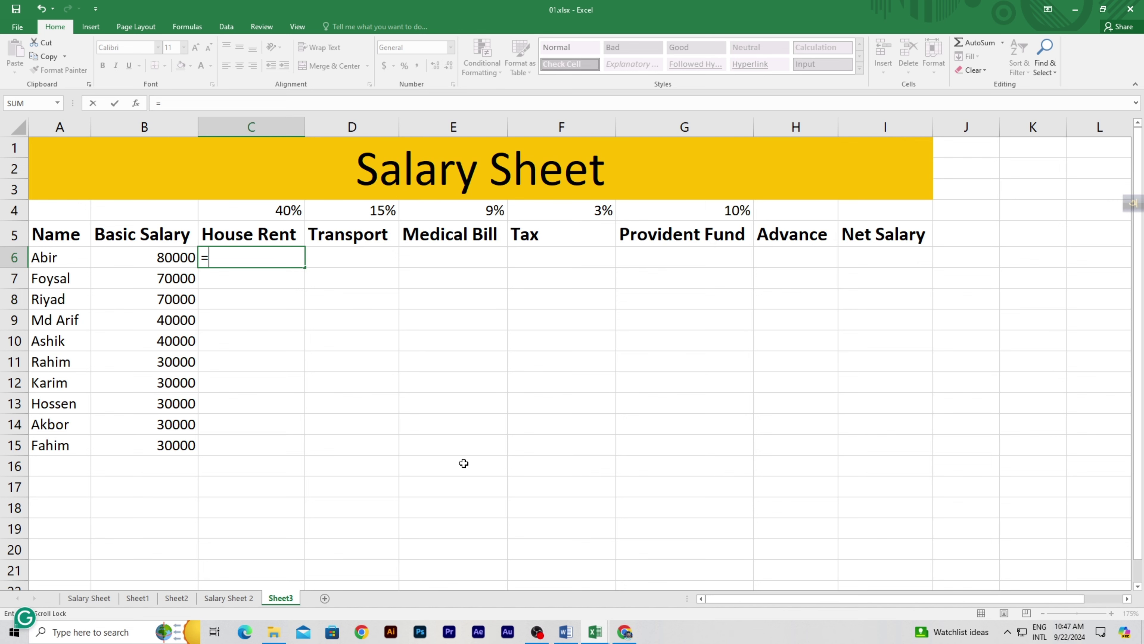
{"action": "left_click", "coordinate": [559, 634]}
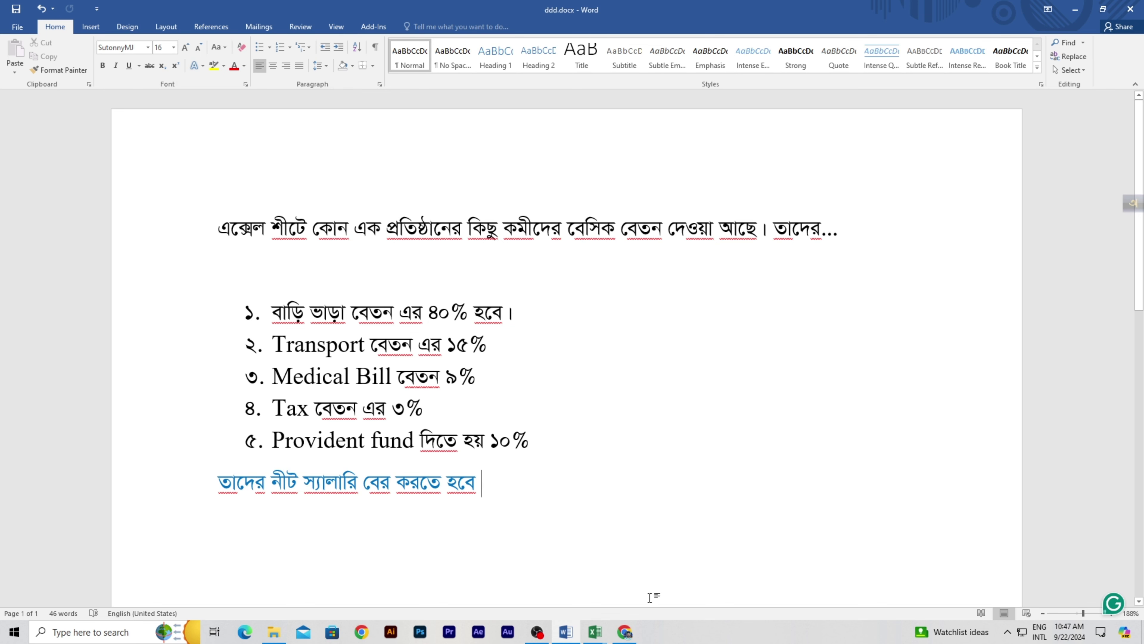
{"action": "left_click", "coordinate": [594, 632]}
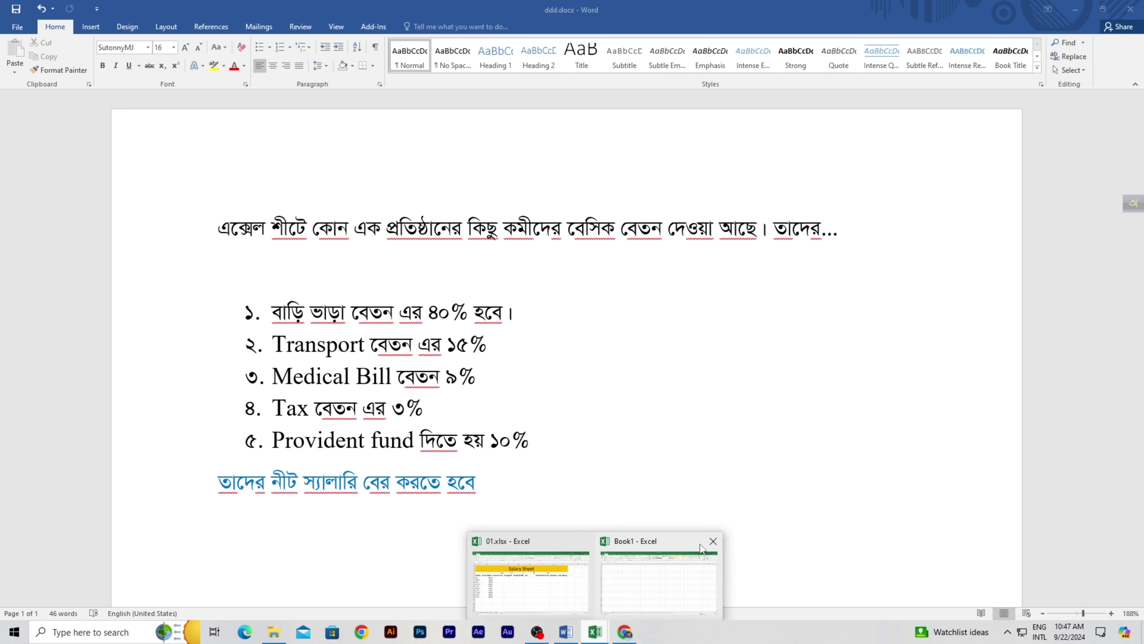
{"action": "left_click", "coordinate": [713, 541]}
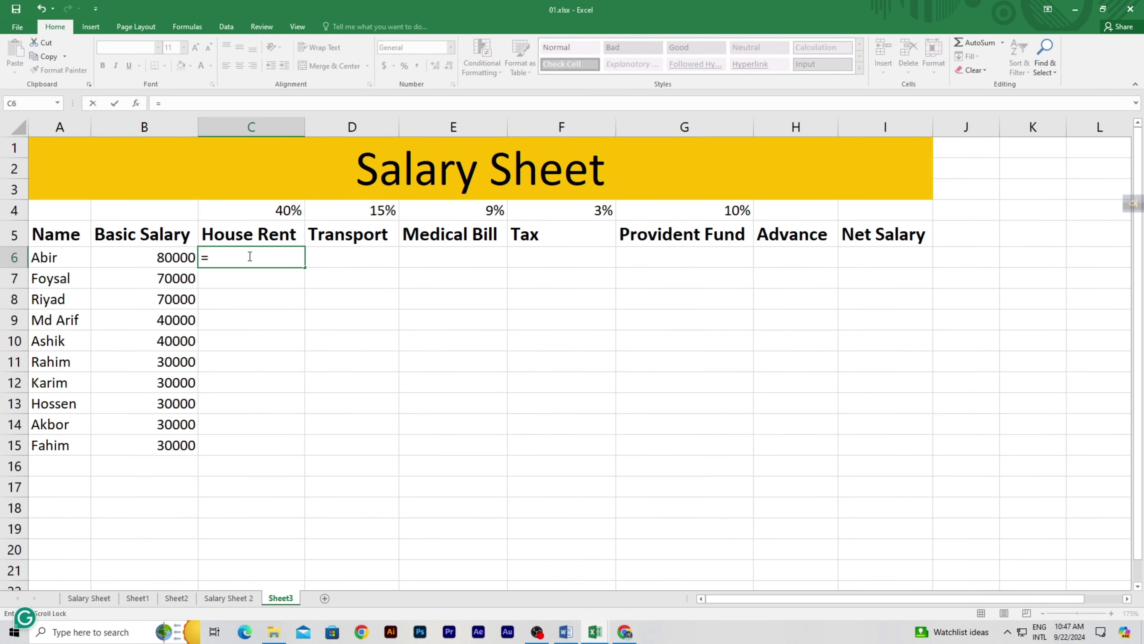
Step: Calculate House Rent in C6 as =B6*40% (32000) and Transport in D6 as =B6*15% (12000)
{"action": "left_click", "coordinate": [163, 257]}
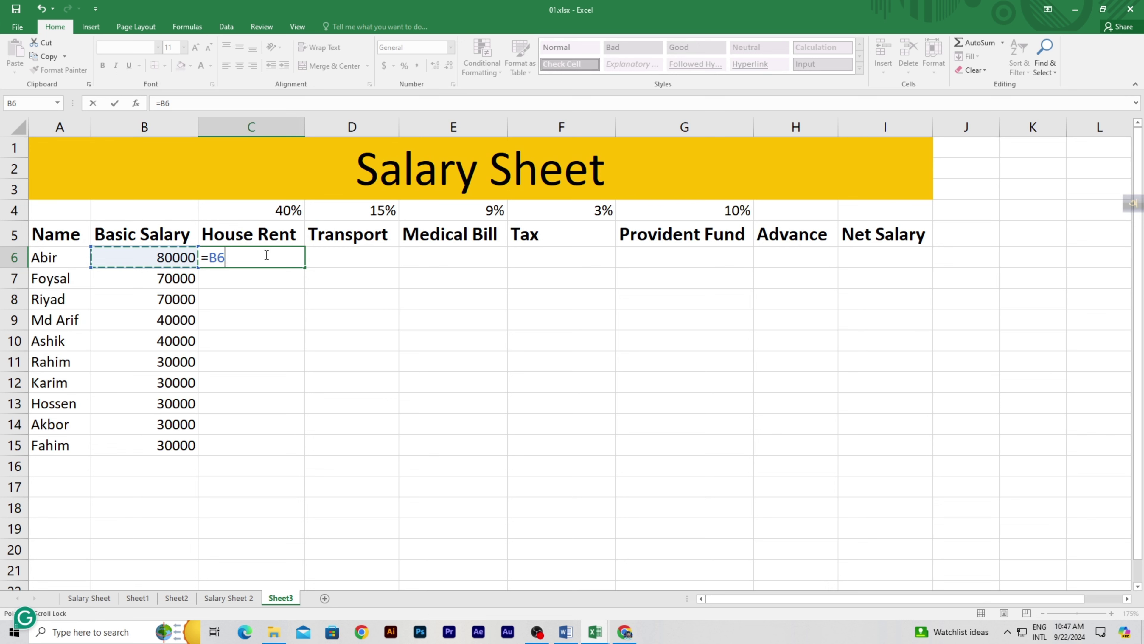
{"action": "type", "text": "*"}
{"action": "type", "text": "4"}
{"action": "type", "text": "0"}
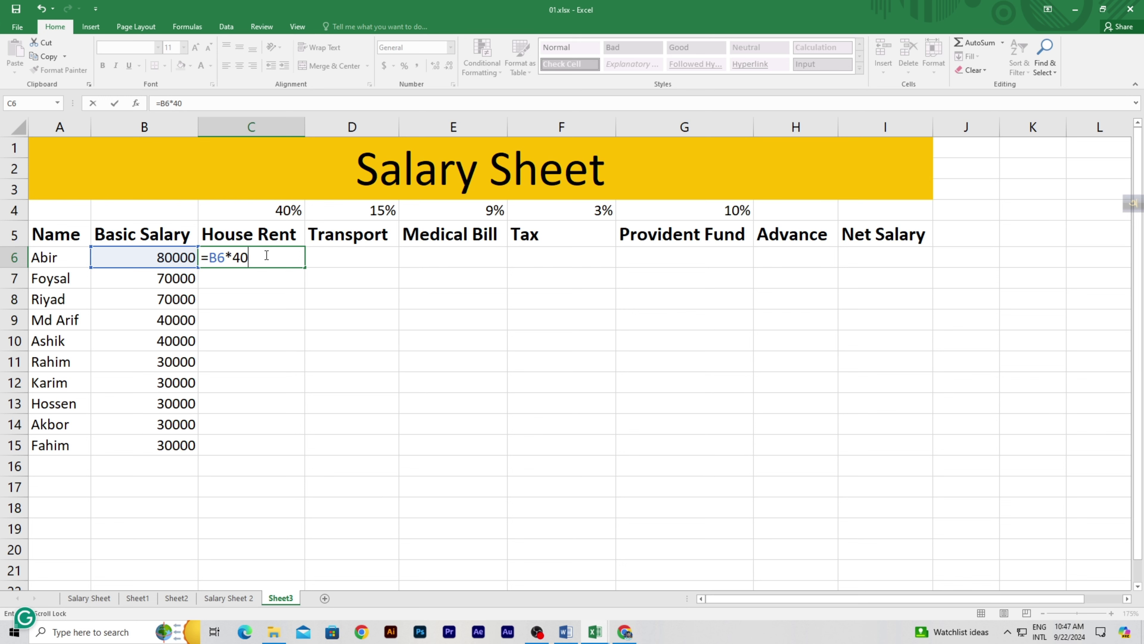
{"action": "type", "text": "%"}
{"action": "key", "text": "Return"}
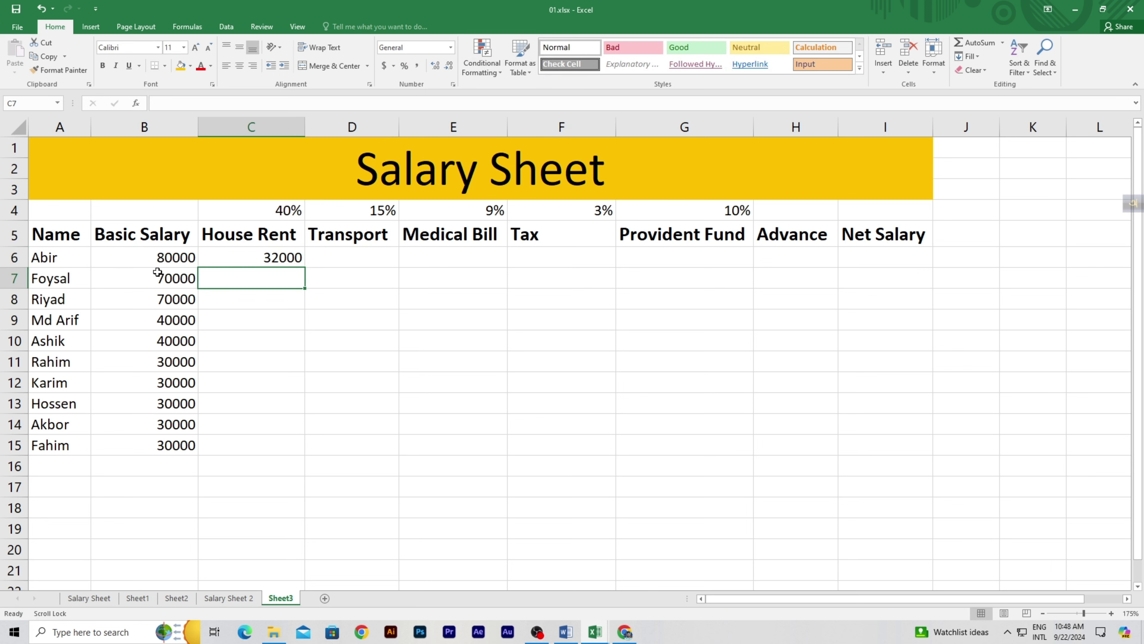
{"action": "left_click", "coordinate": [354, 253]}
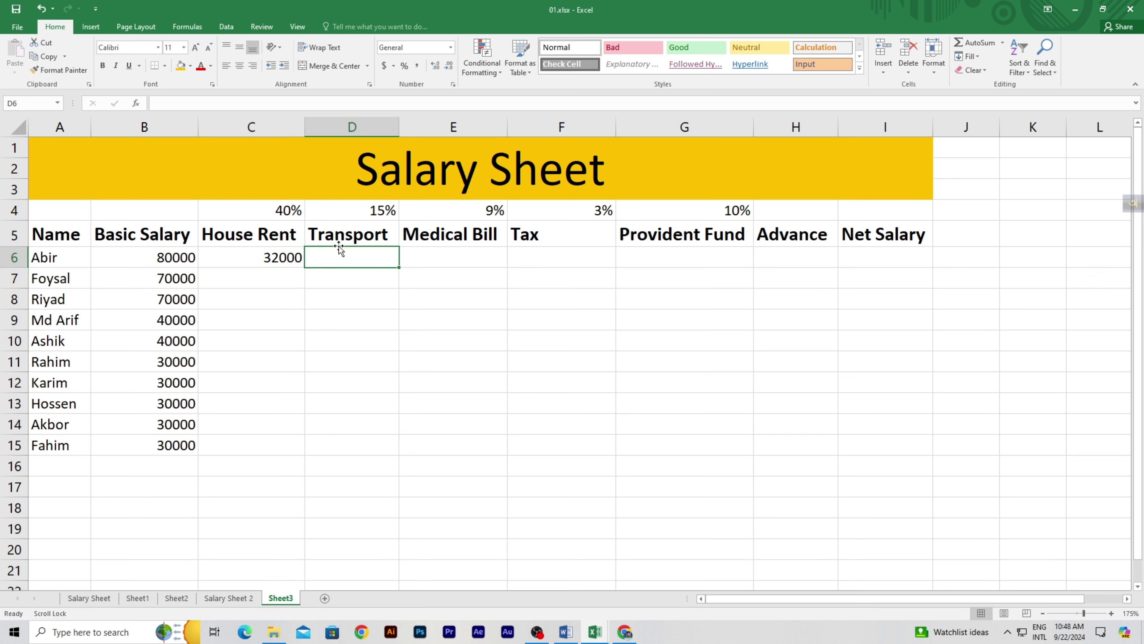
{"action": "type", "text": "="}
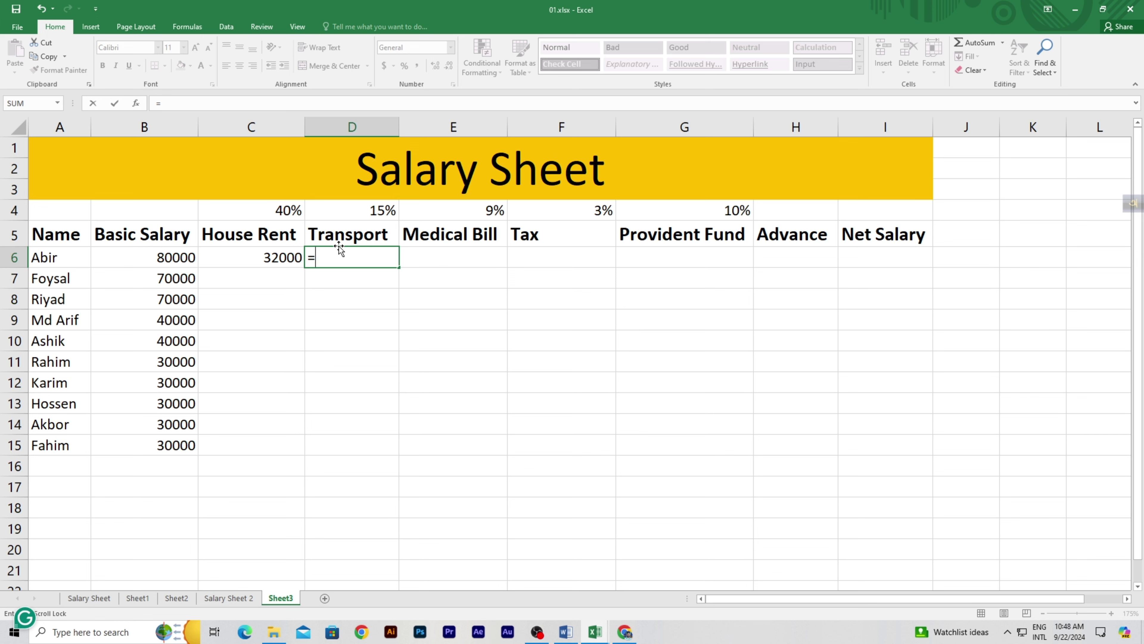
{"action": "left_click", "coordinate": [160, 261]}
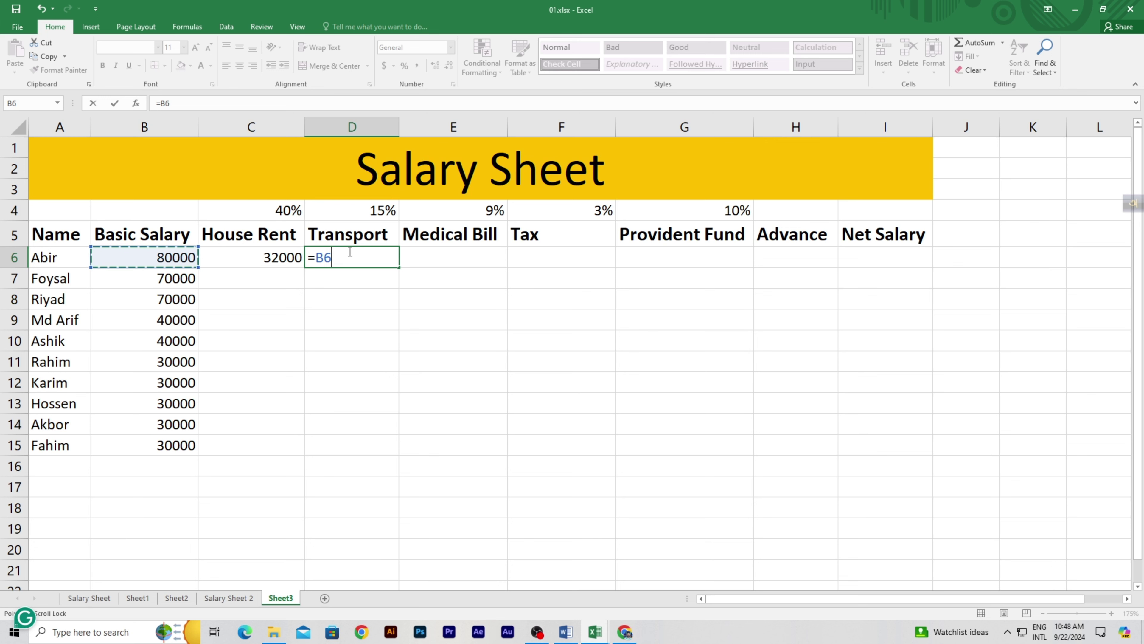
{"action": "type", "text": "*15"}
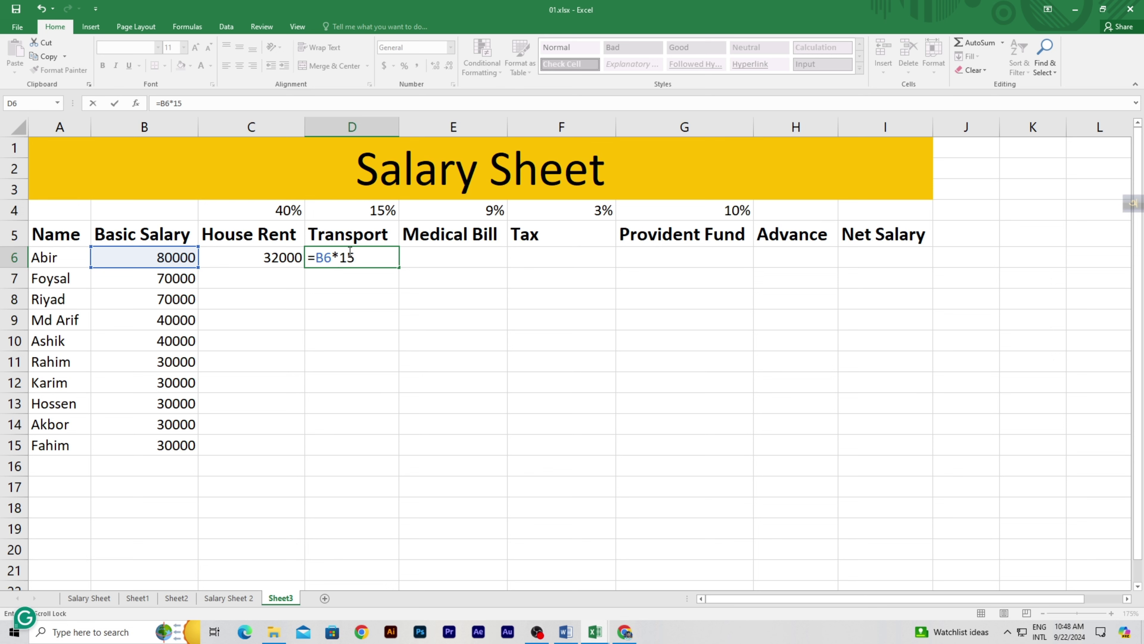
{"action": "type", "text": "%"}
{"action": "key", "text": "Return"}
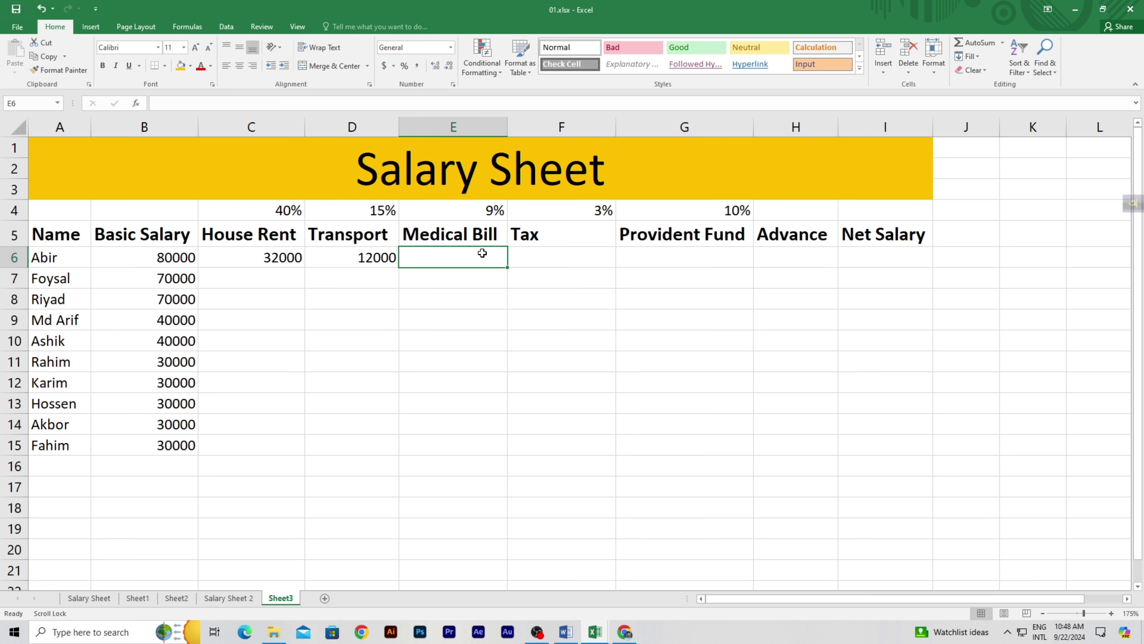
Step: Calculate the first employee's Medical Bill in E6 as =B6*9%, giving 7200
{"action": "type", "text": "+"}
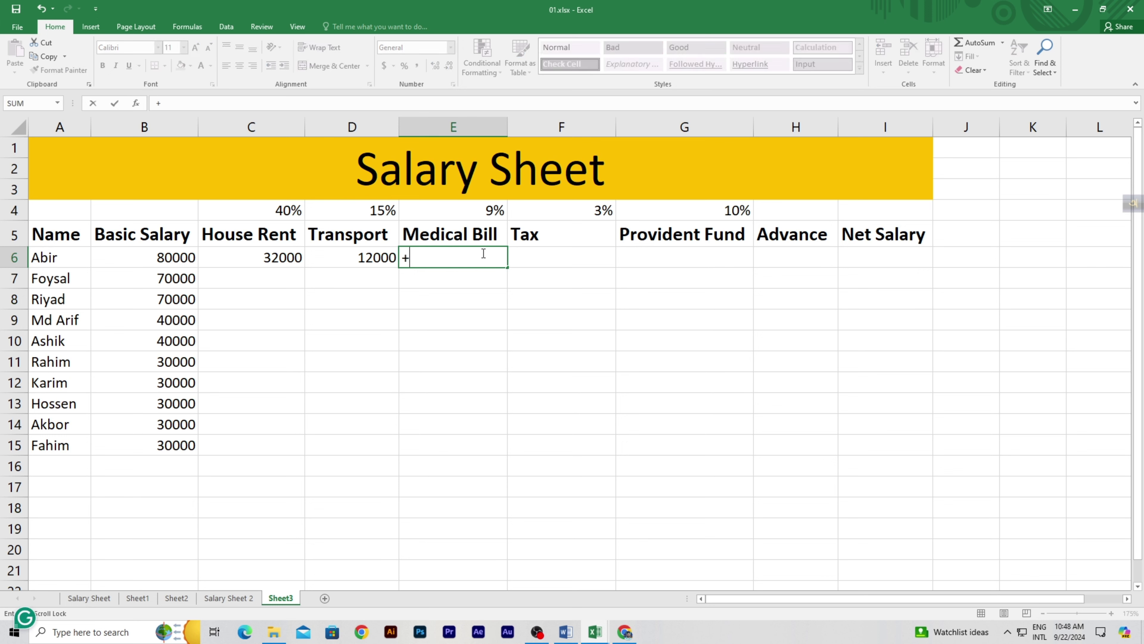
{"action": "key", "text": "BackSpace"}
{"action": "type", "text": "="}
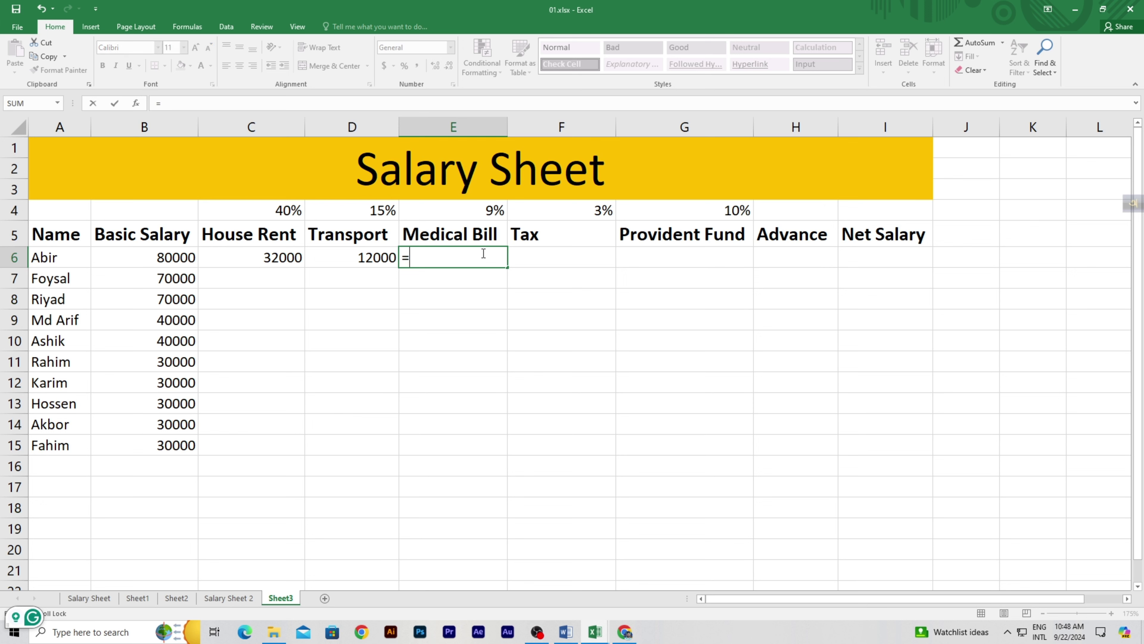
{"action": "left_click", "coordinate": [168, 260]}
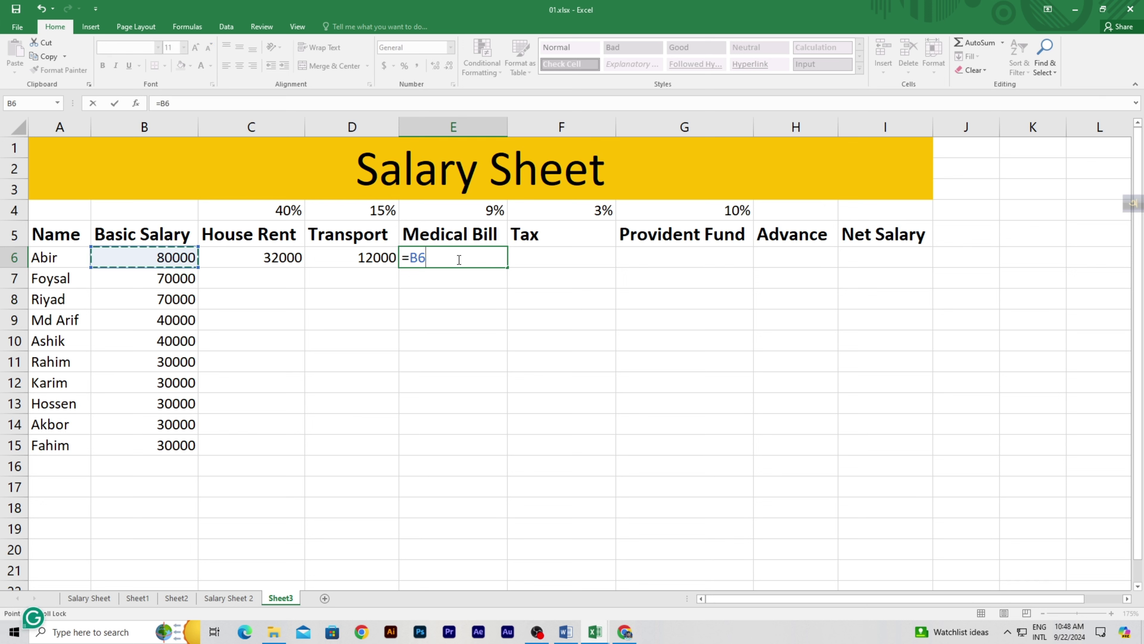
{"action": "type", "text": "*"}
{"action": "type", "text": "9%"}
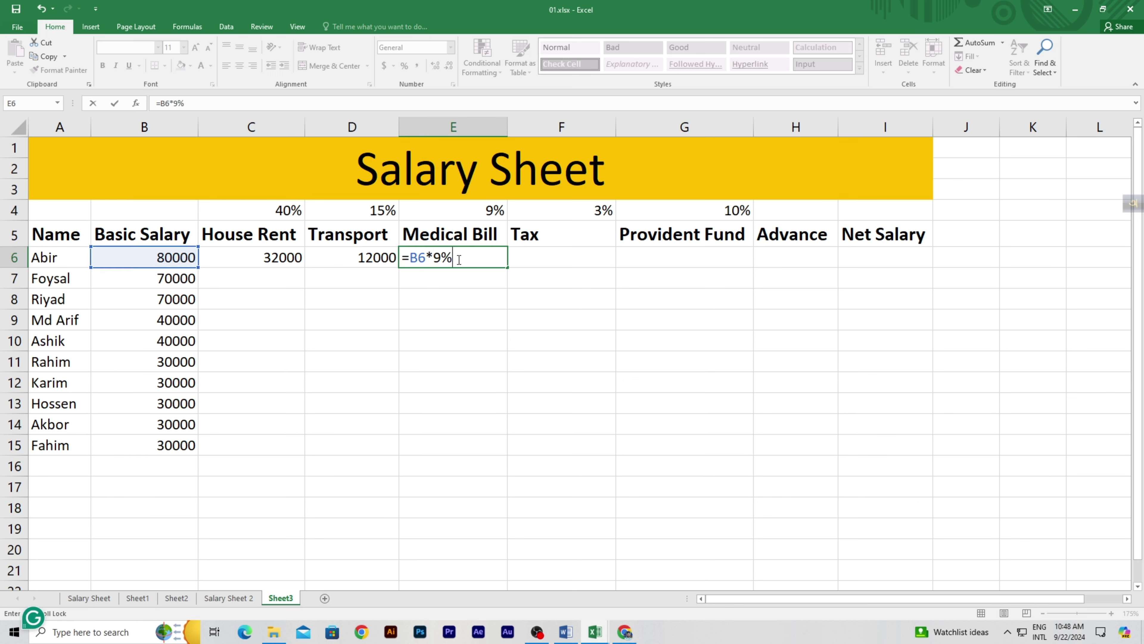
{"action": "key", "text": "Return"}
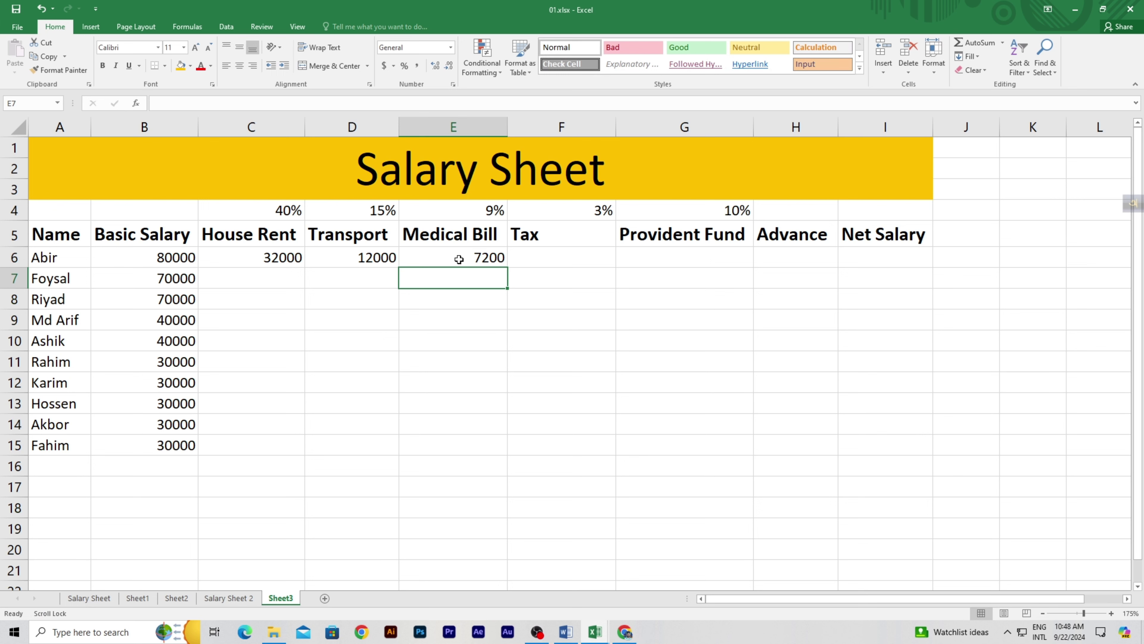
Step: Calculate the first employee's Tax in F6 as =B6*3%, giving 2400
{"action": "left_click", "coordinate": [578, 258]}
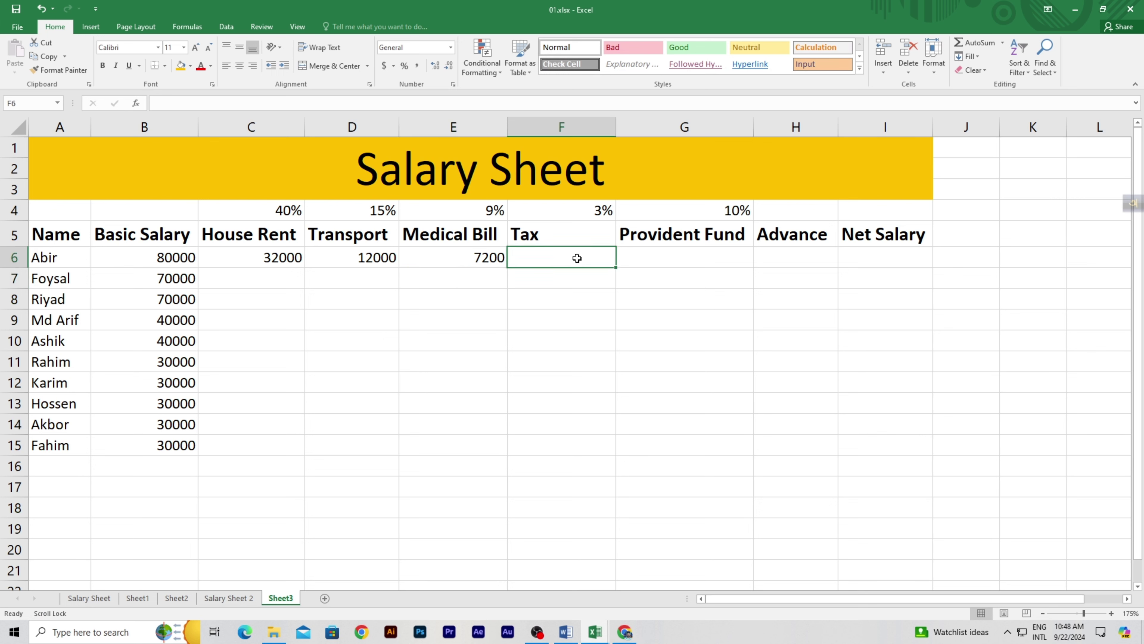
{"action": "type", "text": "="}
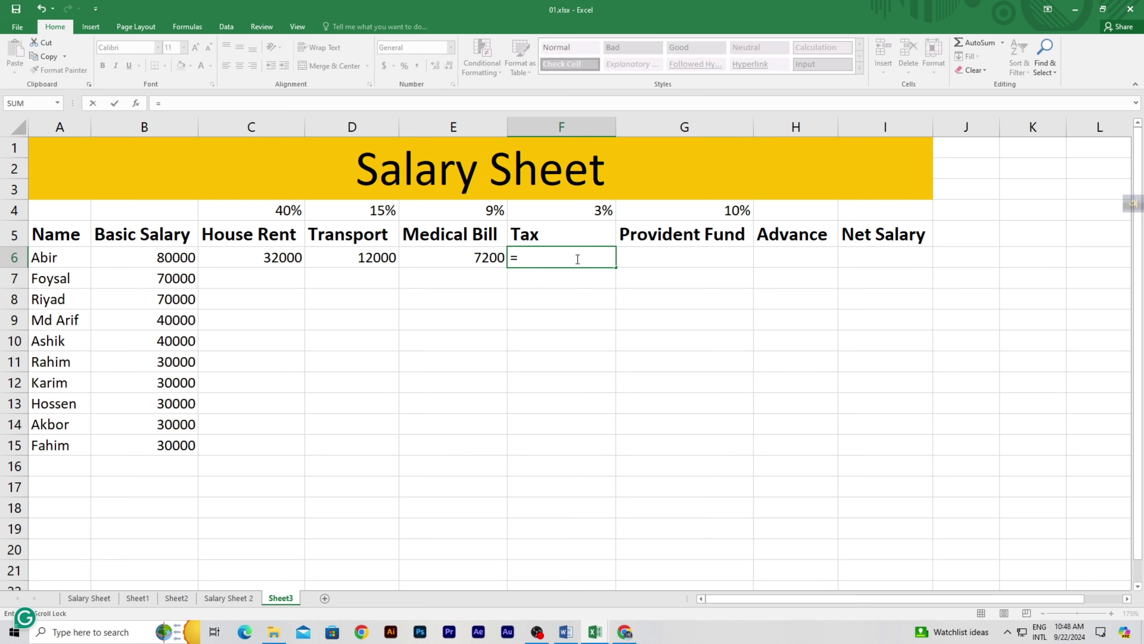
{"action": "left_click", "coordinate": [152, 262]}
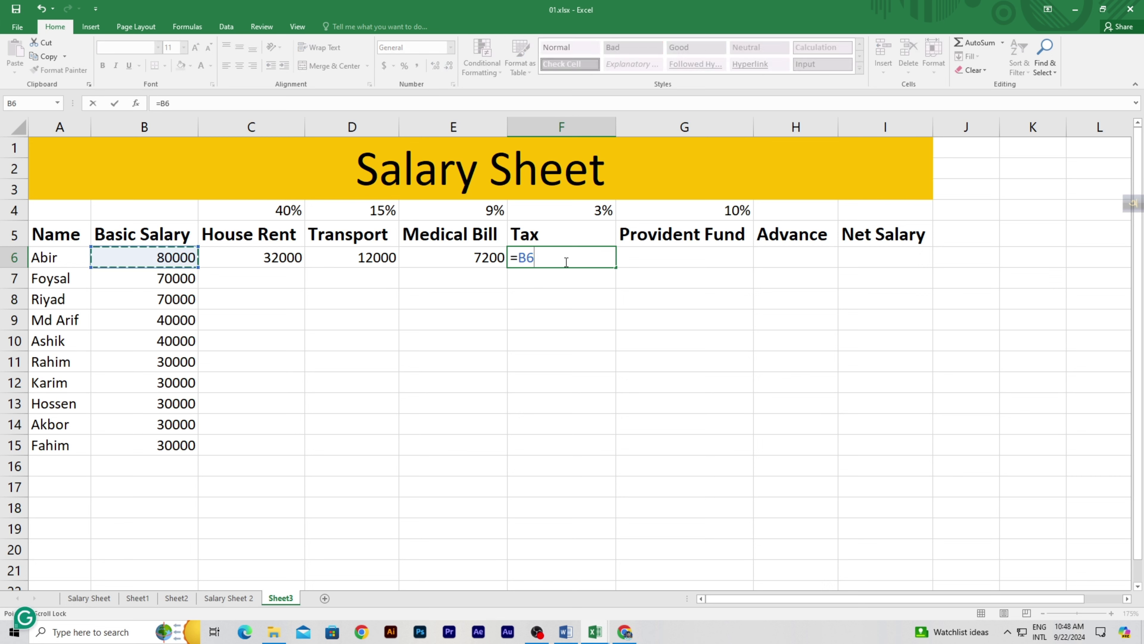
{"action": "type", "text": "*"}
{"action": "type", "text": "3"}
{"action": "type", "text": "%"}
{"action": "key", "text": "Return"}
Step: Calculate the first employee's Provident Fund in G6 as =B6*10%, giving 8000
{"action": "left_click", "coordinate": [665, 253]}
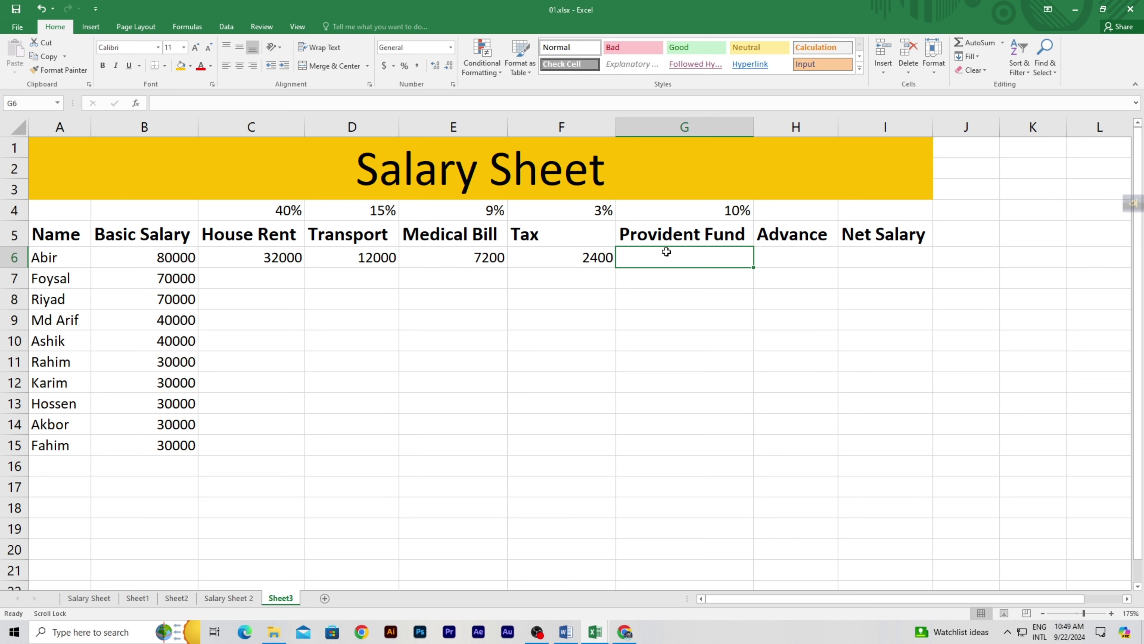
{"action": "type", "text": "="}
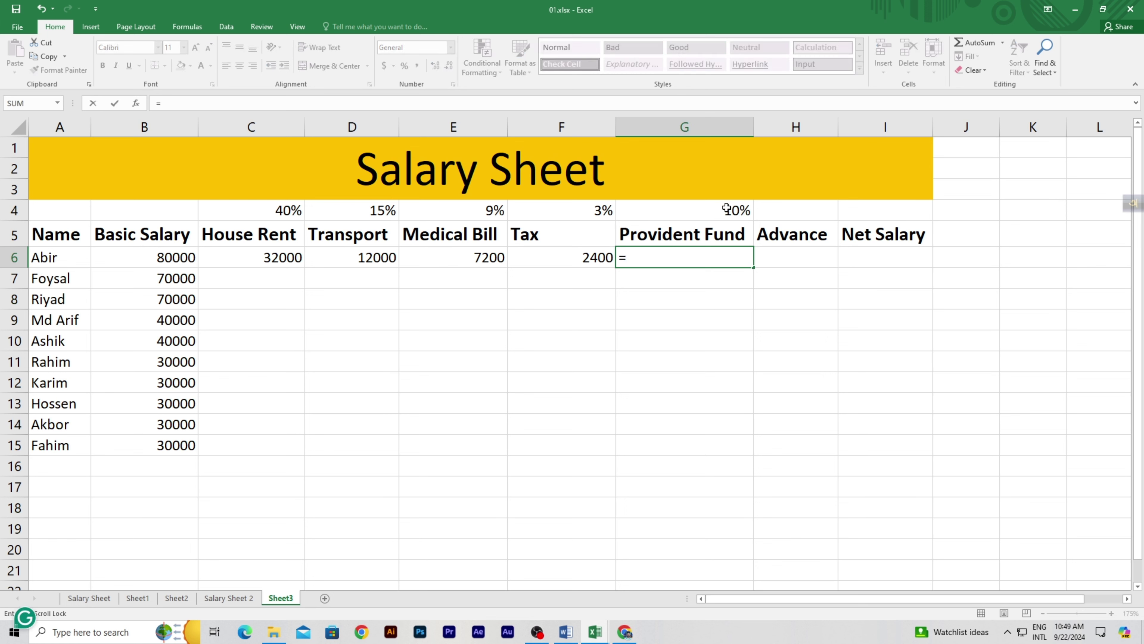
{"action": "left_click", "coordinate": [182, 258]}
{"action": "type", "text": "*"}
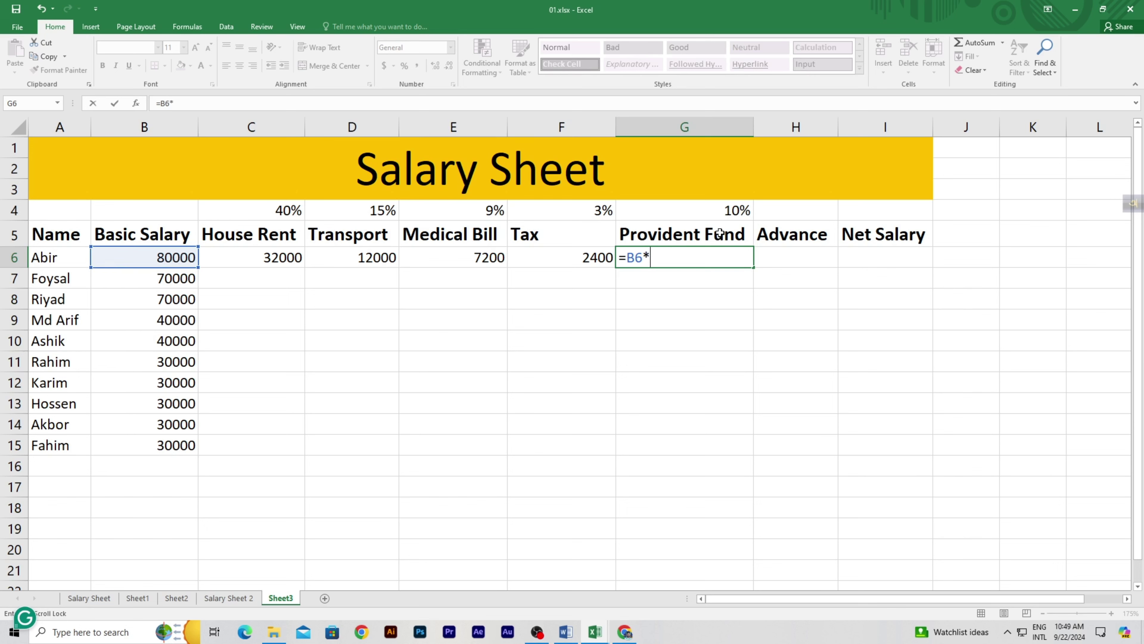
{"action": "type", "text": "10%"}
{"action": "key", "text": "Return"}
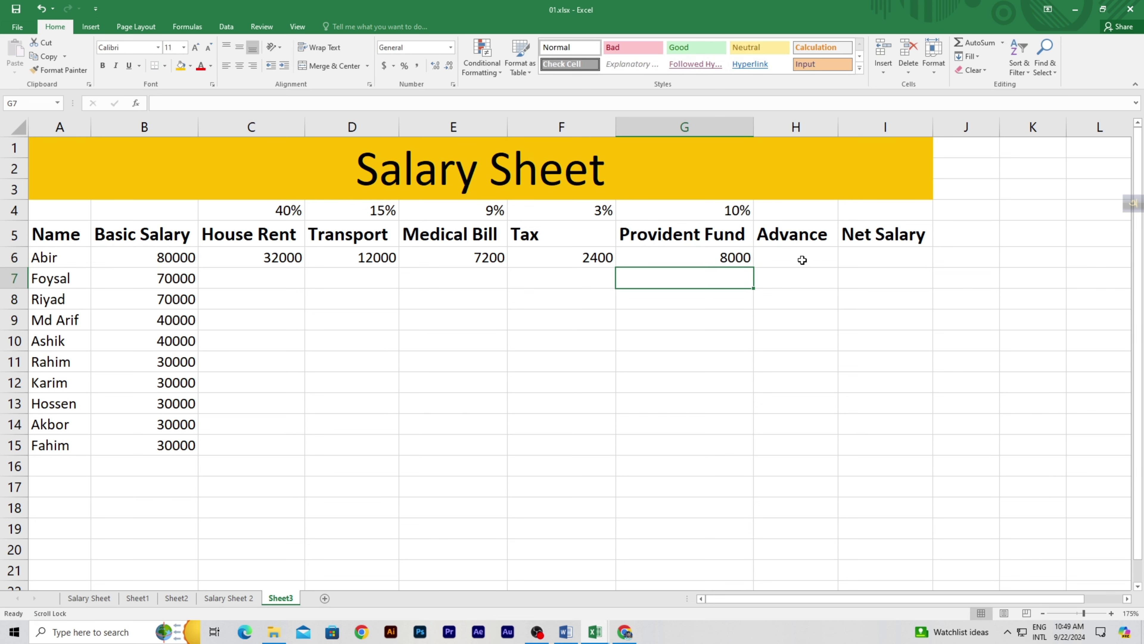
{"action": "left_click", "coordinate": [802, 258]}
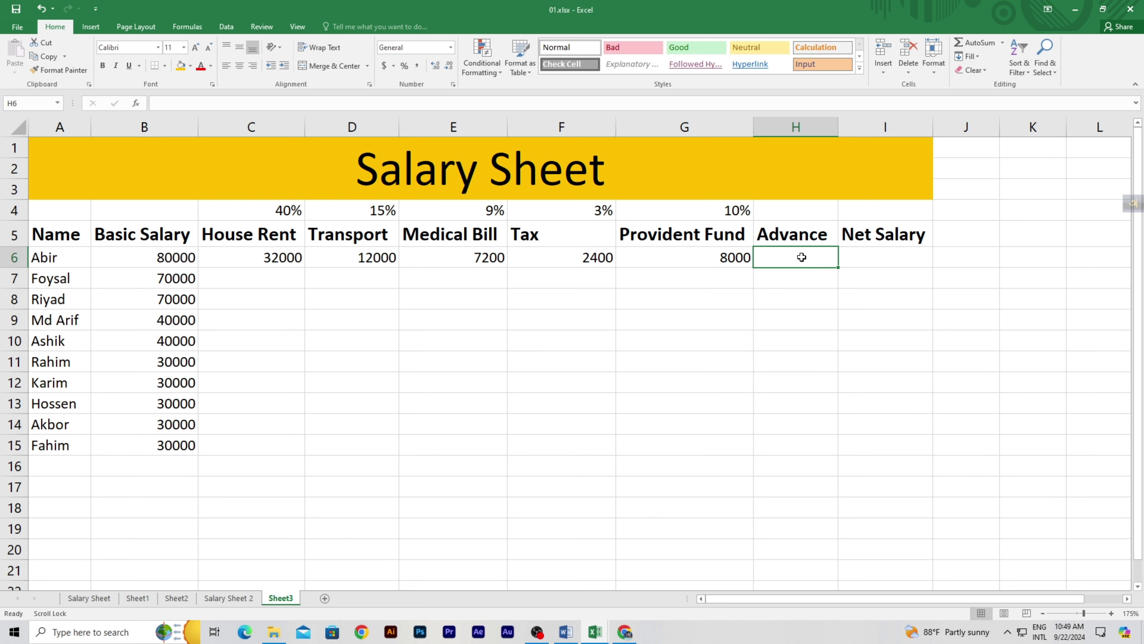
Step: Enter Advances 5000, 0, 3000, 2500 in H6:H9, and 0 from H10 down through H15
{"action": "type", "text": "5"}
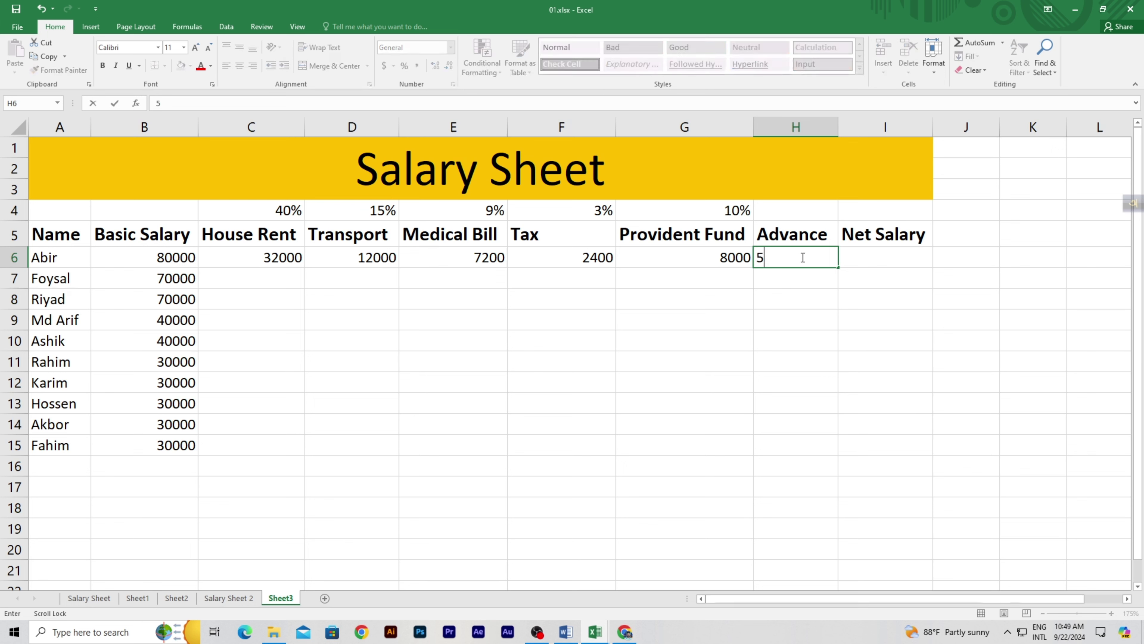
{"action": "type", "text": "000"}
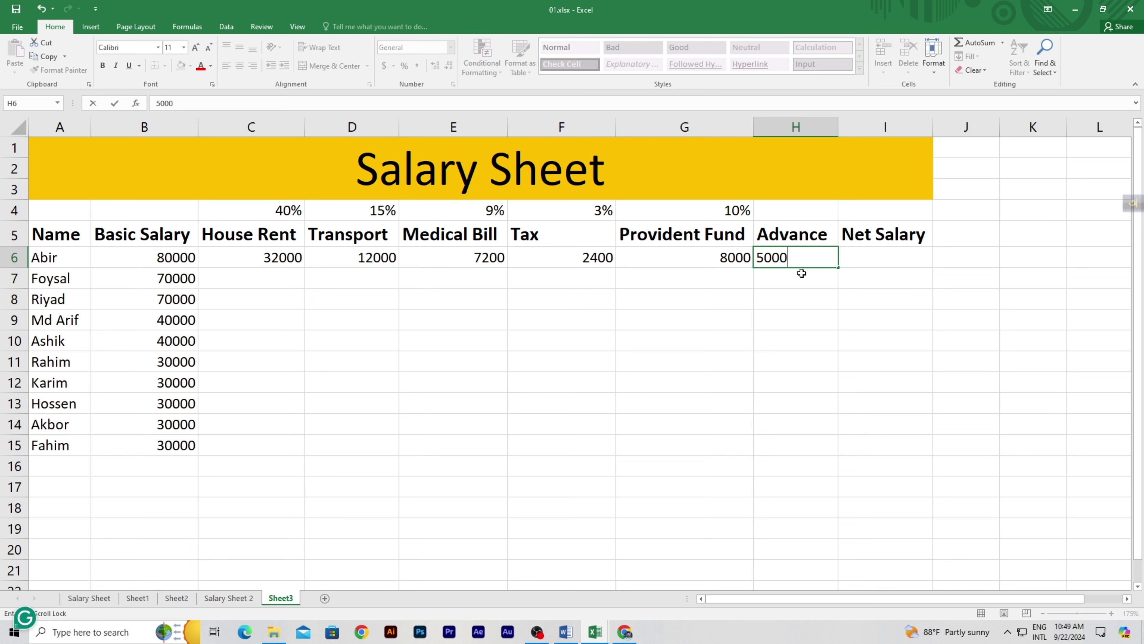
{"action": "left_click", "coordinate": [803, 280]}
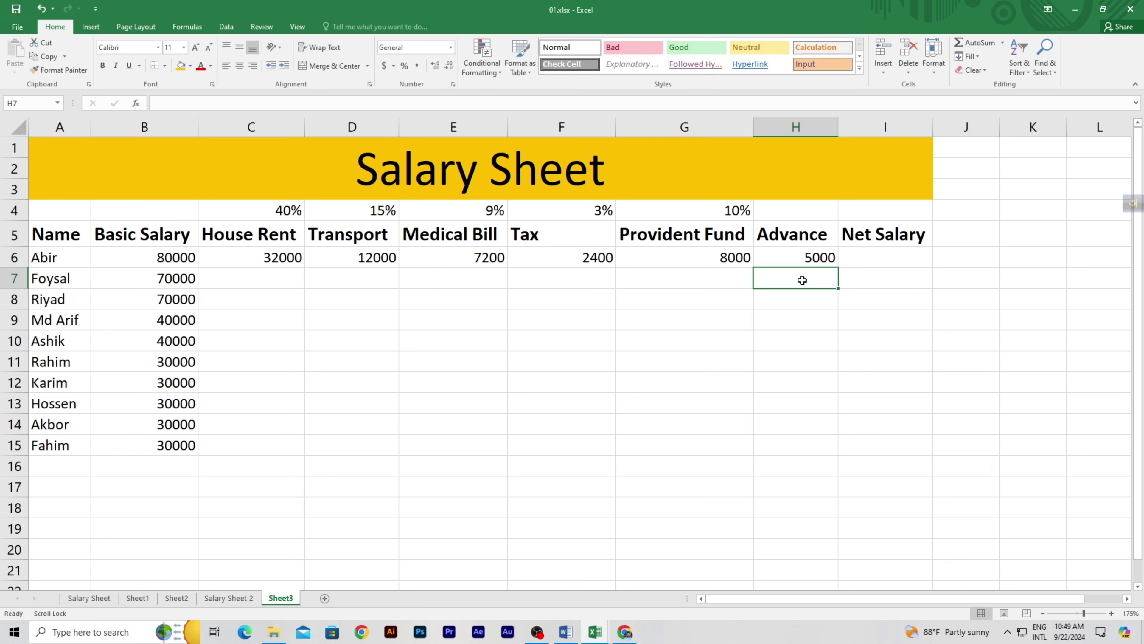
{"action": "type", "text": "0"}
{"action": "left_click", "coordinate": [808, 307]}
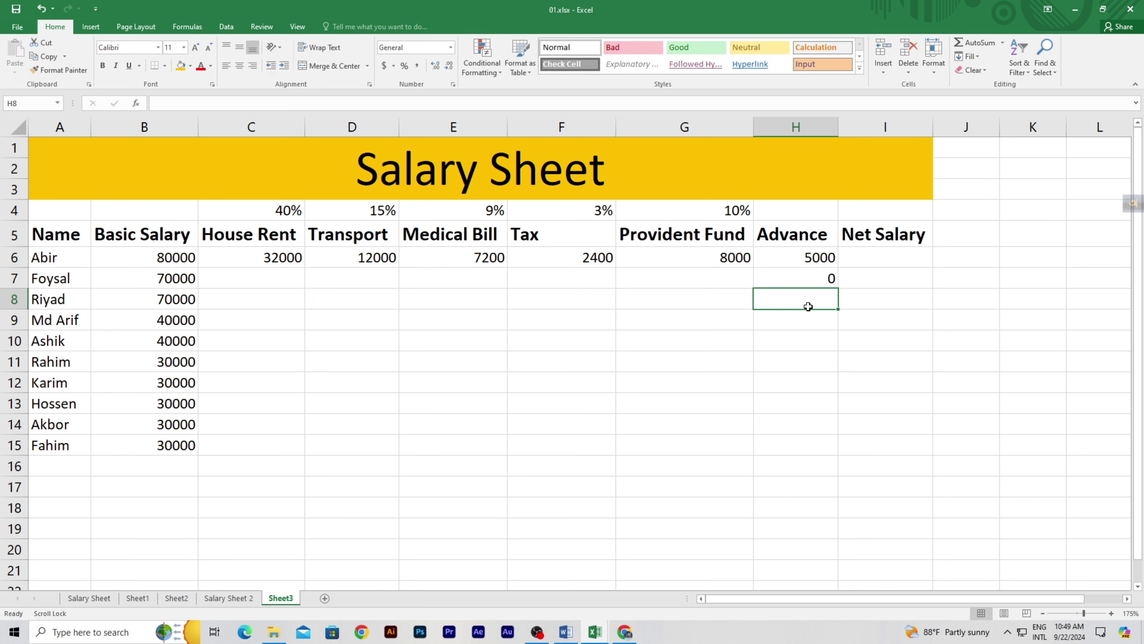
{"action": "type", "text": "3"}
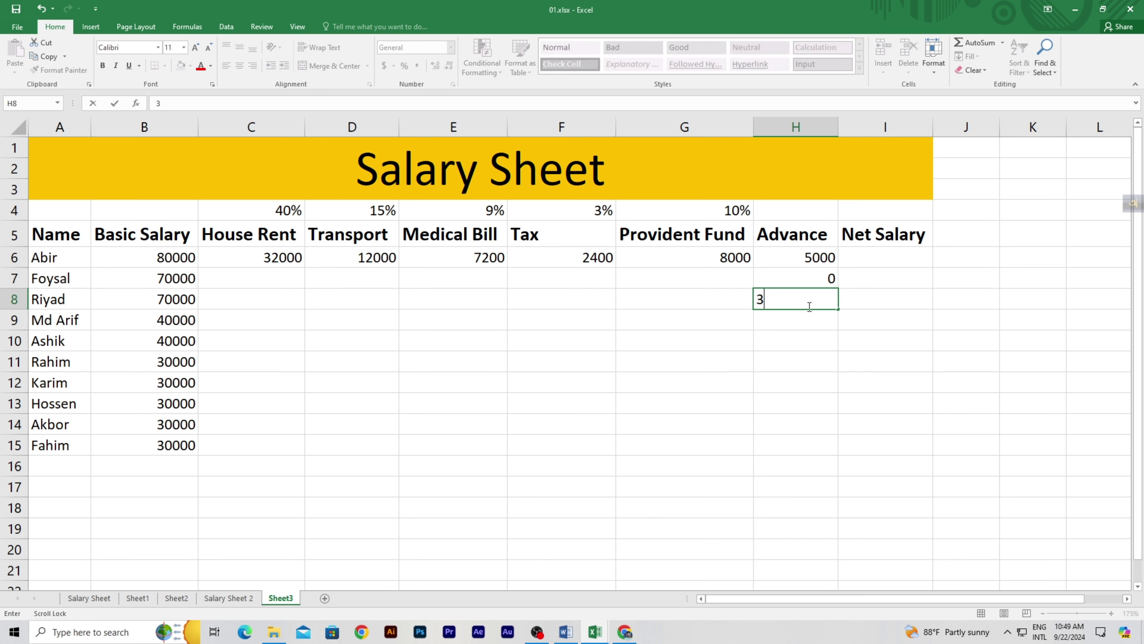
{"action": "type", "text": "000"}
{"action": "left_click", "coordinate": [814, 326]}
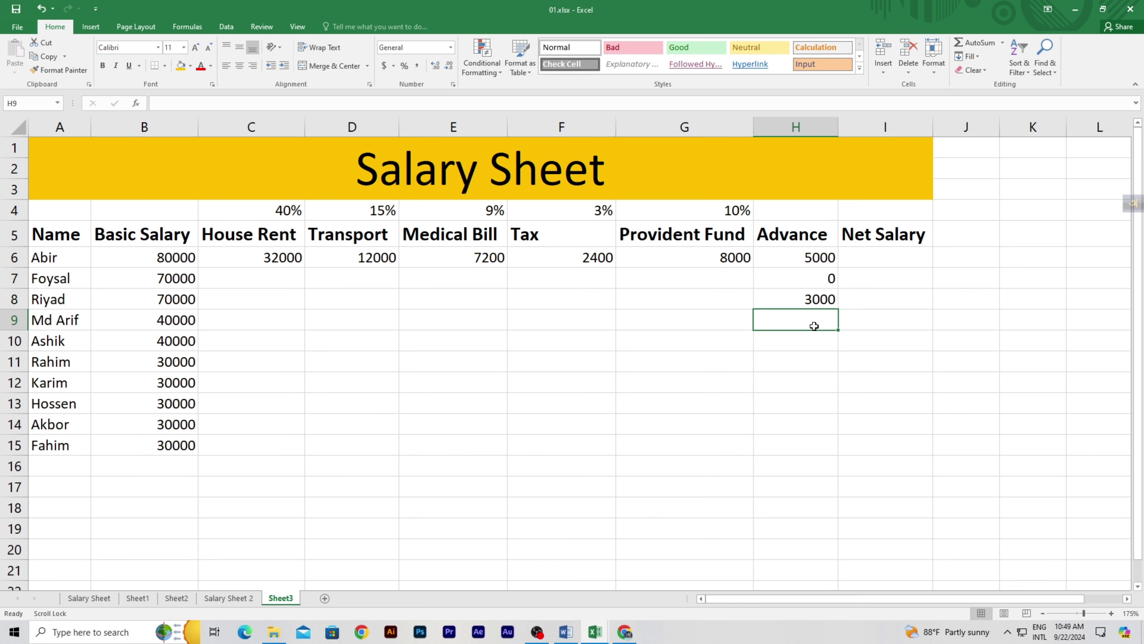
{"action": "type", "text": "25"}
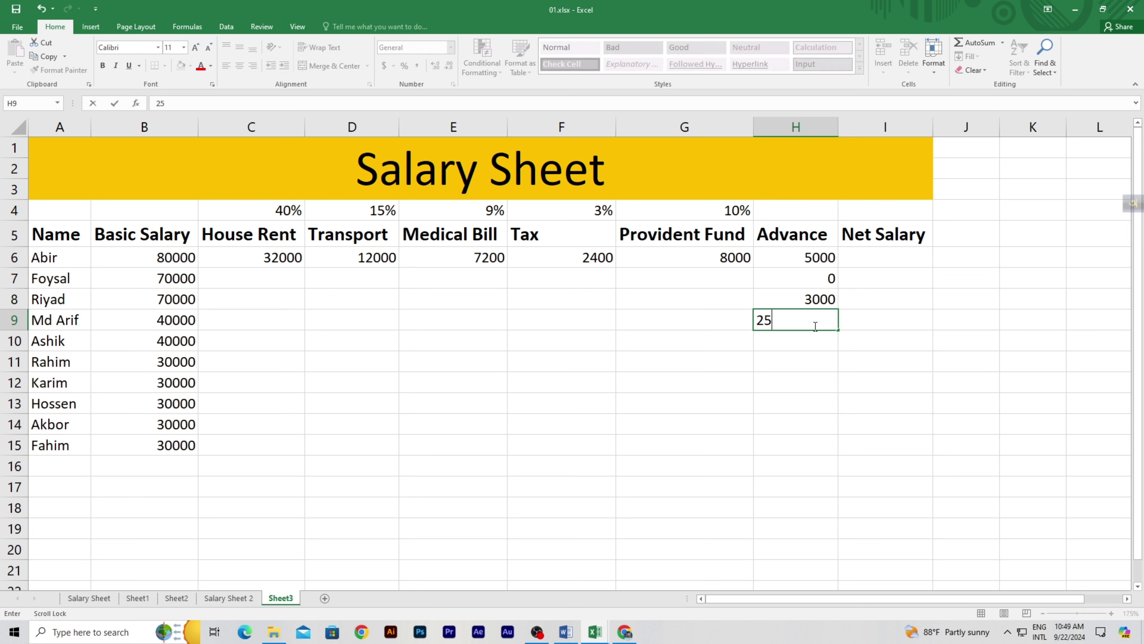
{"action": "type", "text": "00"}
{"action": "left_click", "coordinate": [809, 339]}
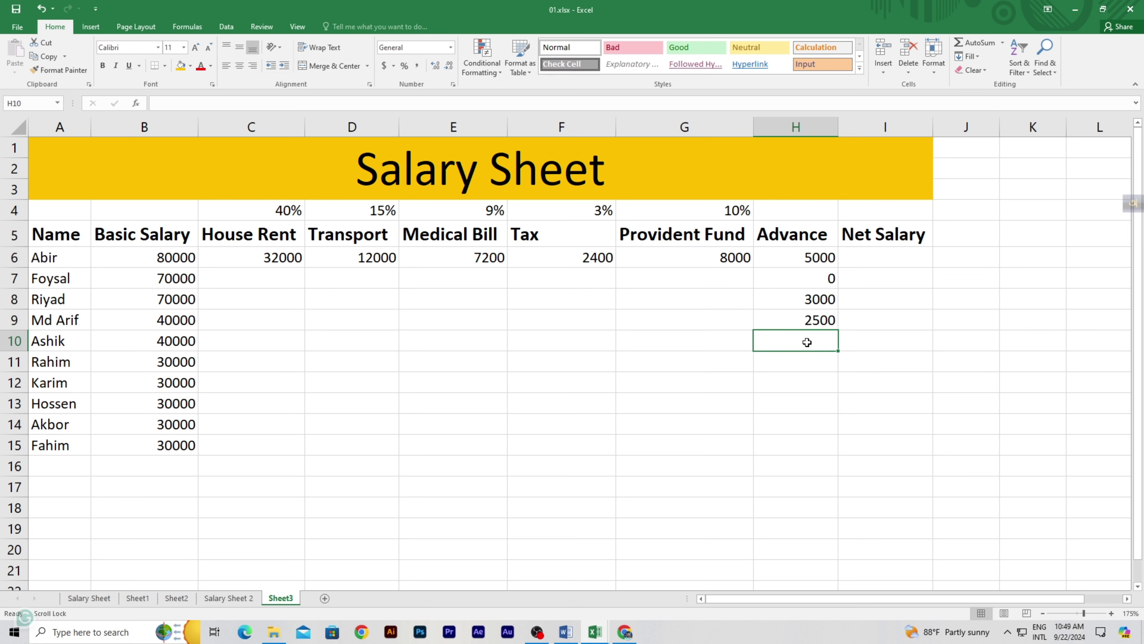
{"action": "type", "text": "0"}
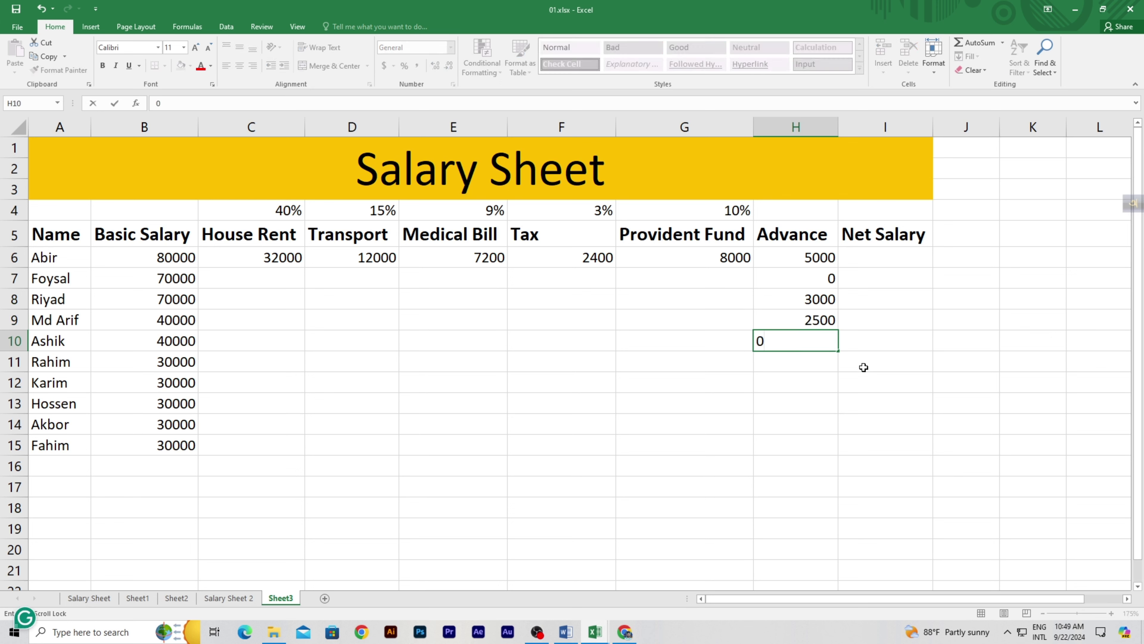
{"action": "left_click_drag", "start_coordinate": [838, 351], "coordinate": [825, 455]}
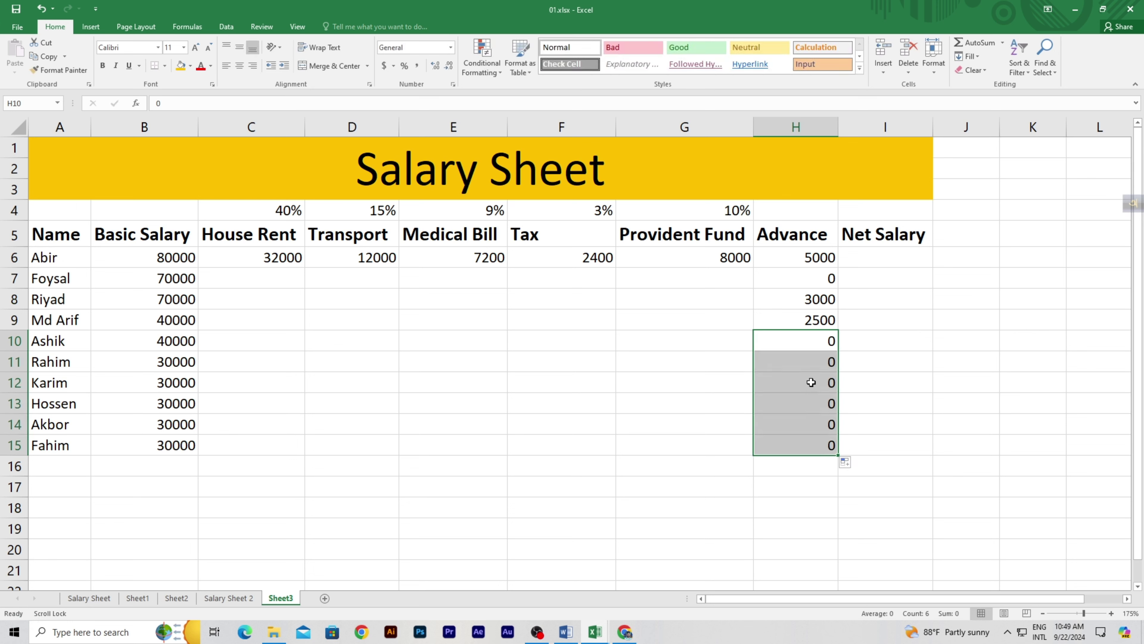
{"action": "left_click", "coordinate": [798, 355]}
{"action": "left_click", "coordinate": [872, 260]}
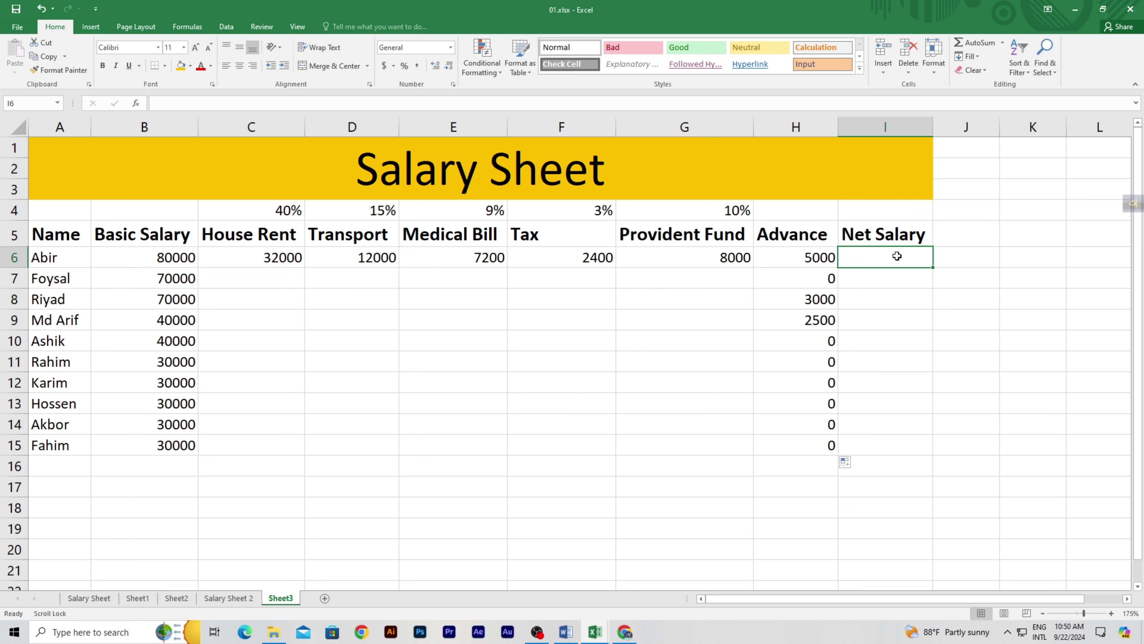
Step: Start the Net Salary formula in I6 by adding B6, C6, D6 and E6
{"action": "type", "text": "="}
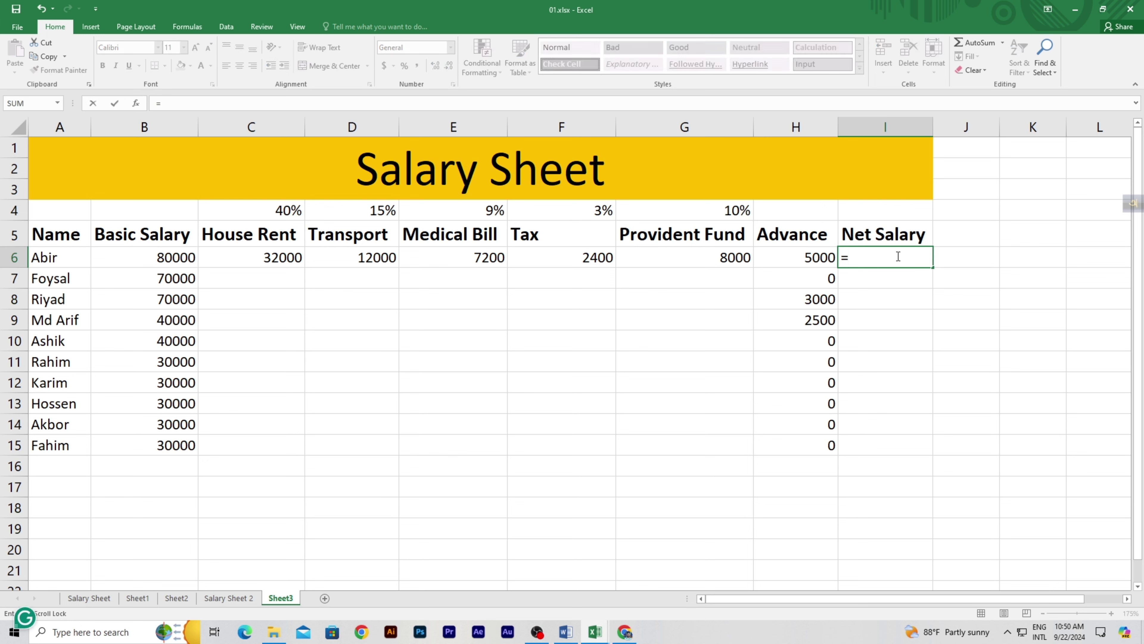
{"action": "left_click", "coordinate": [177, 255]}
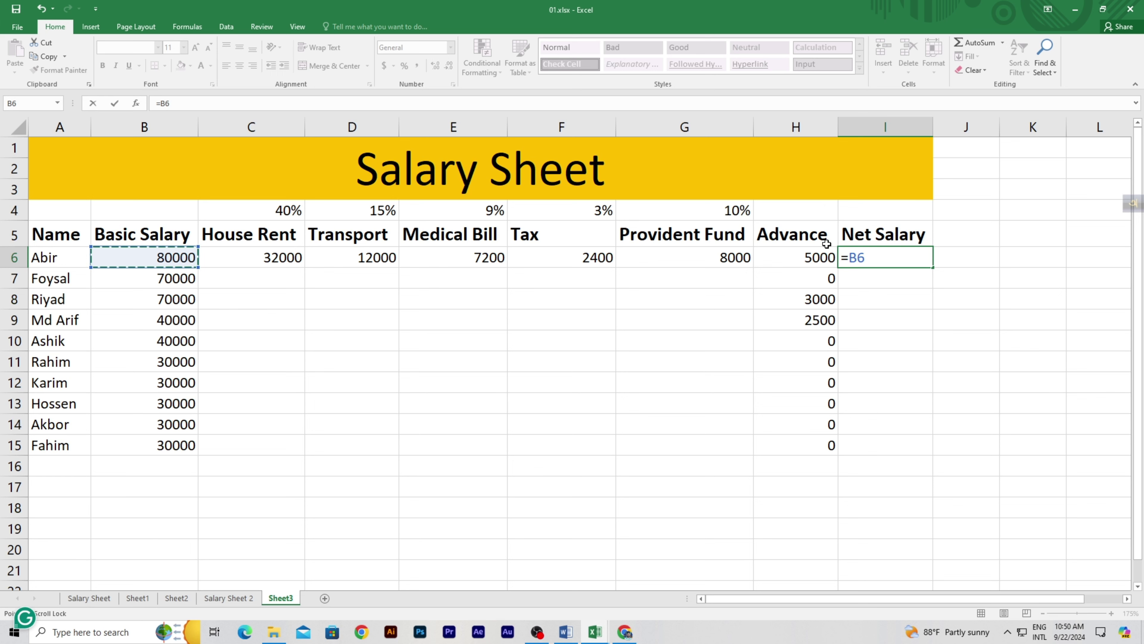
{"action": "type", "text": "+"}
{"action": "left_click", "coordinate": [280, 258]}
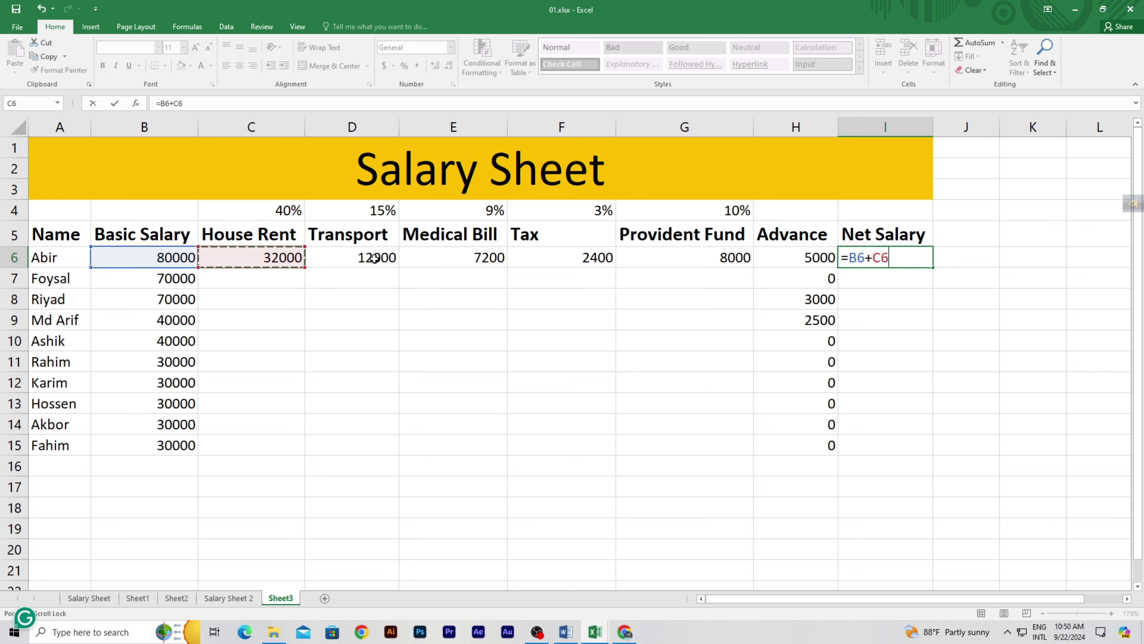
{"action": "type", "text": "+"}
{"action": "left_click", "coordinate": [376, 258]}
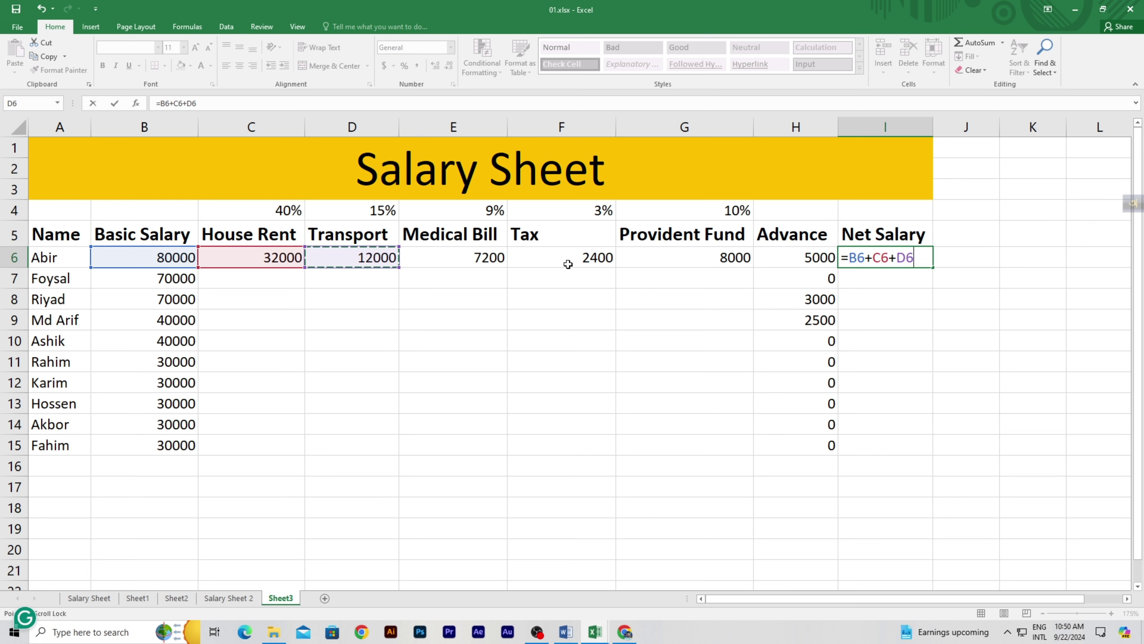
{"action": "type", "text": "+"}
{"action": "left_click", "coordinate": [463, 259]}
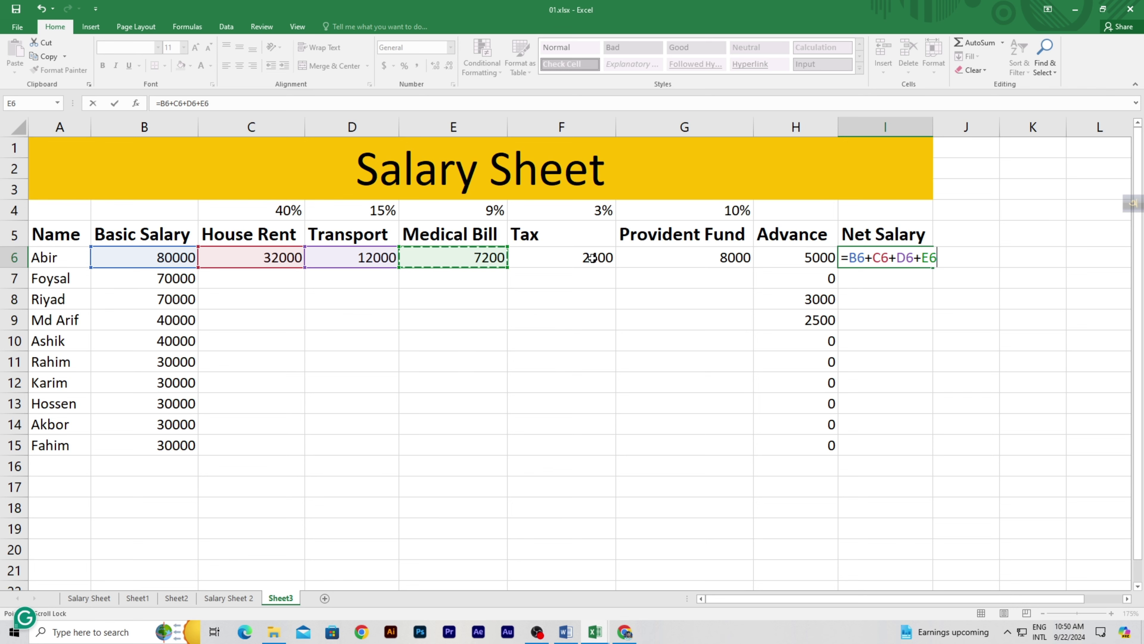
Step: Subtract F6, G6 and H6 to finish =B6+C6+D6+E6-F6-G6-H6, giving 115800
{"action": "type", "text": "-"}
{"action": "left_click", "coordinate": [599, 259]}
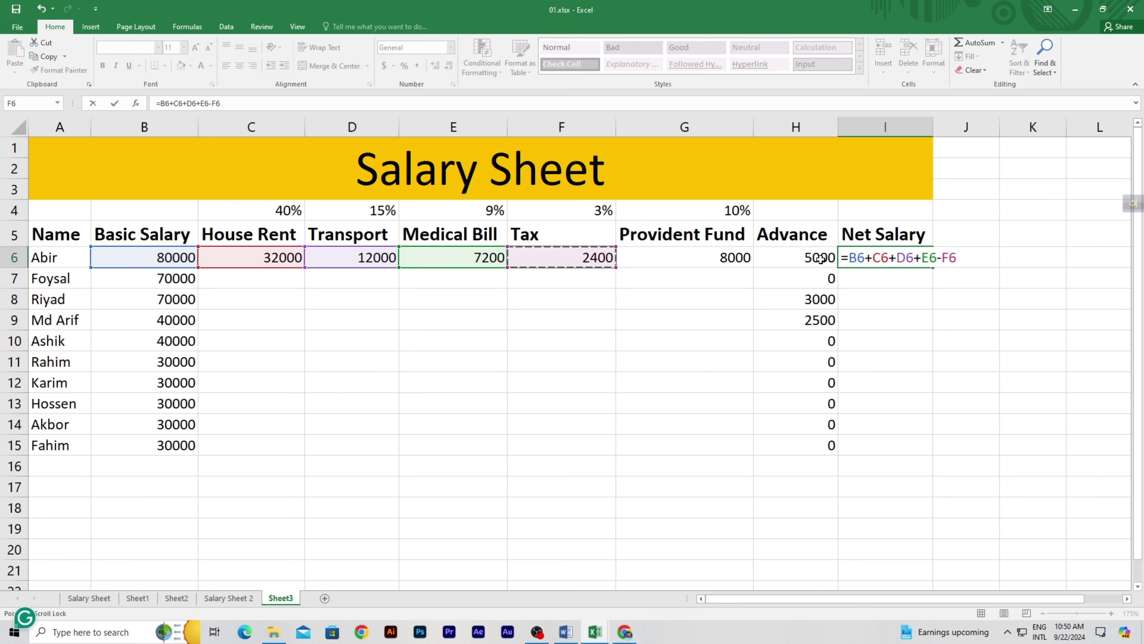
{"action": "type", "text": "-"}
{"action": "left_click", "coordinate": [700, 257]}
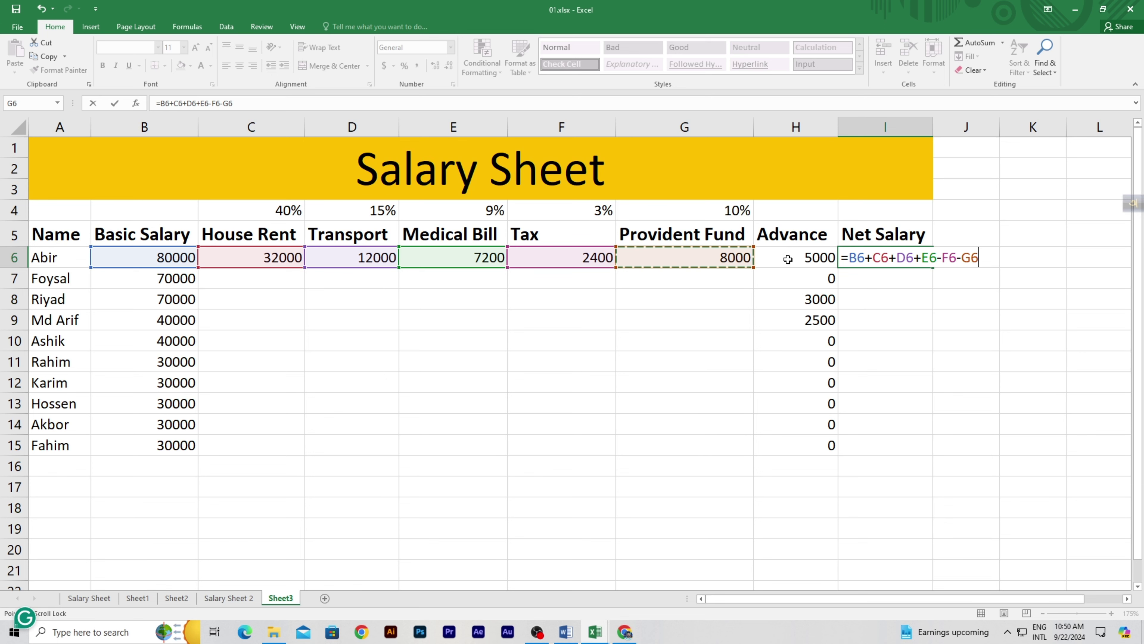
{"action": "type", "text": "-"}
{"action": "left_click", "coordinate": [788, 259]}
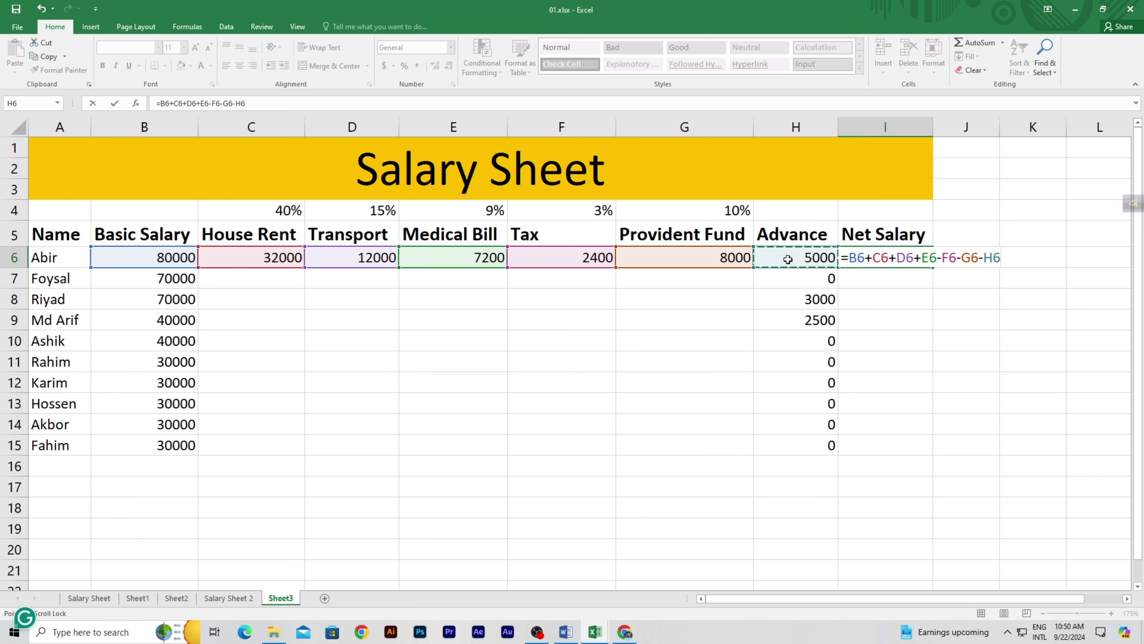
{"action": "key", "text": "Return"}
{"action": "key", "text": "Up"}
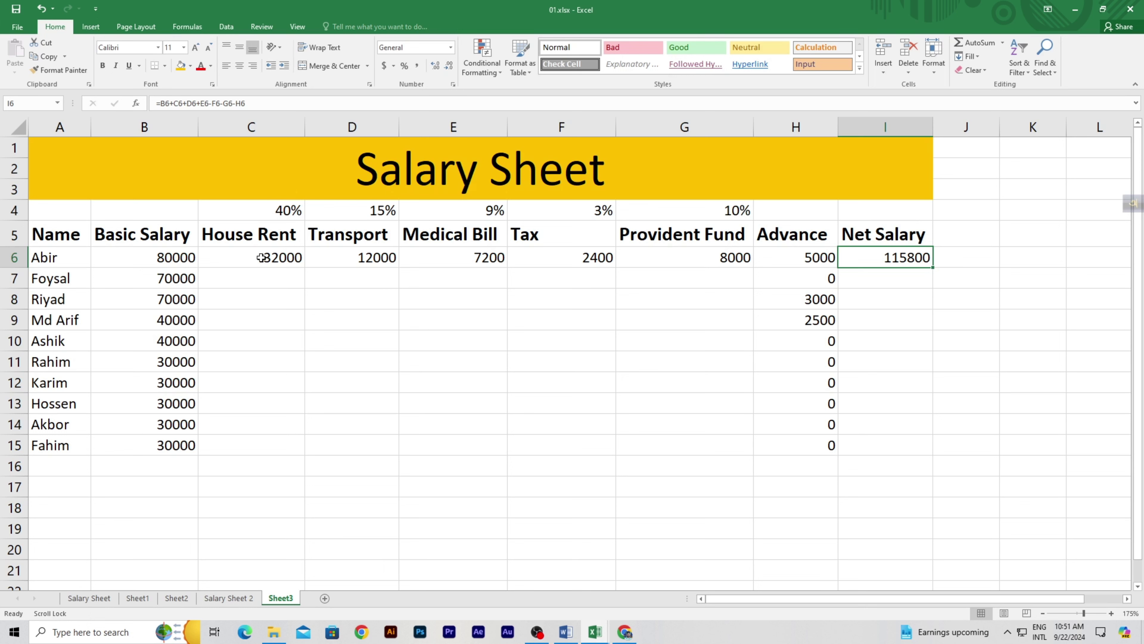
Step: Copy the row 6 formulas in C6:I6 down through row 15 for all employees
{"action": "left_click", "coordinate": [235, 255]}
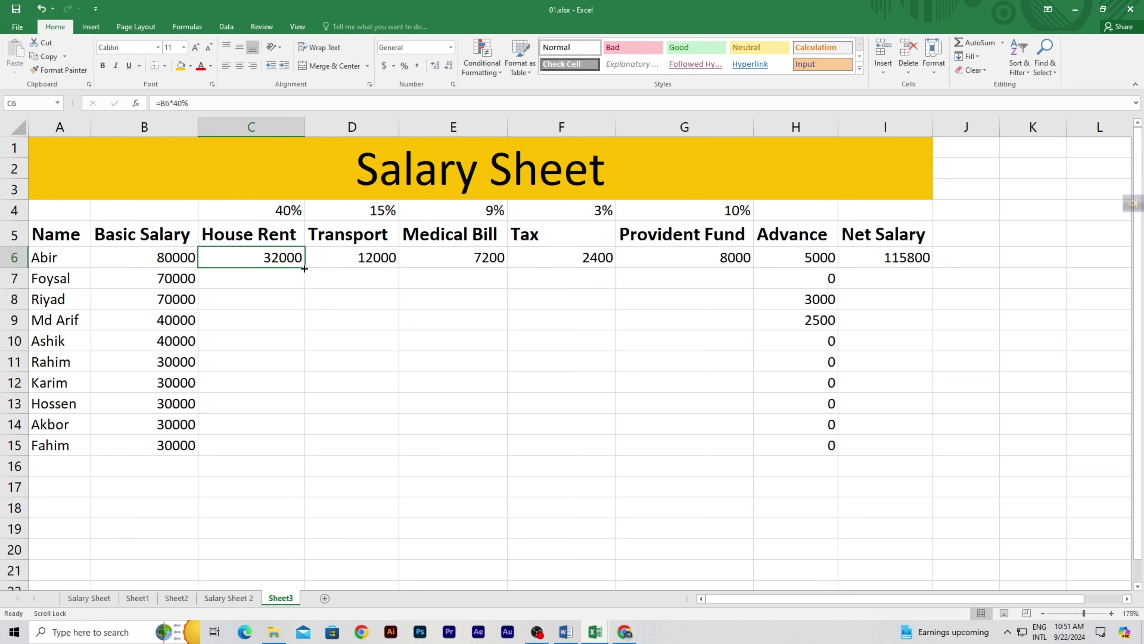
{"action": "double_click", "coordinate": [305, 269]}
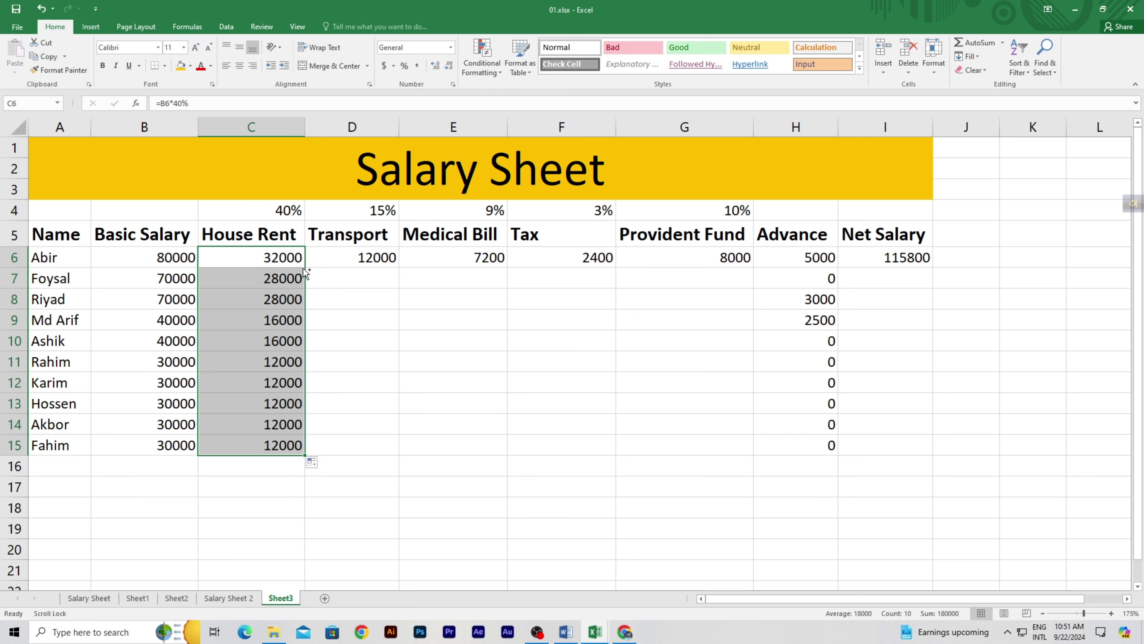
{"action": "key", "text": "ctrl+z"}
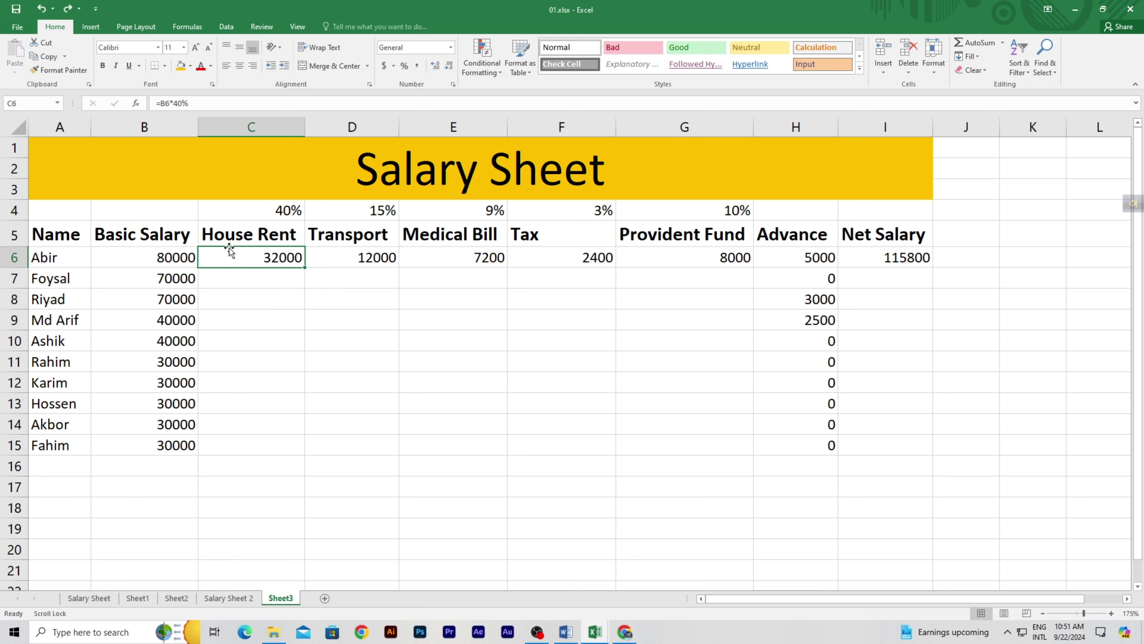
{"action": "left_click_drag", "start_coordinate": [252, 258], "coordinate": [867, 259]}
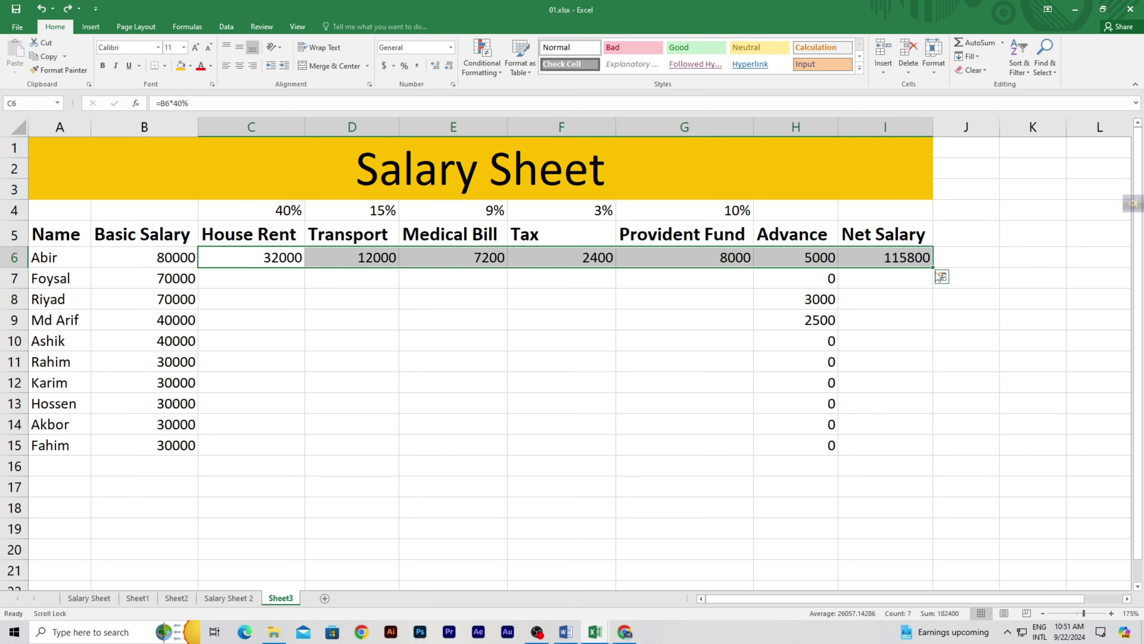
{"action": "left_click_drag", "start_coordinate": [934, 269], "coordinate": [930, 451]}
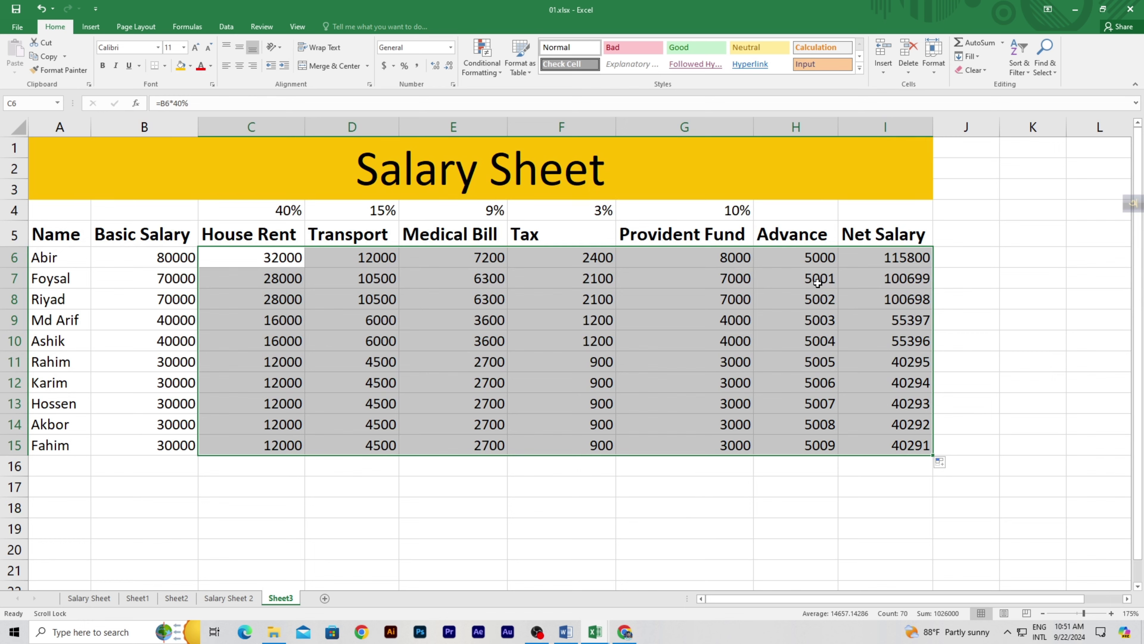
Step: Correct the Advances to 0 in H7:H8, 3000 in H9, and 0 for H10:H15
{"action": "left_click", "coordinate": [817, 283]}
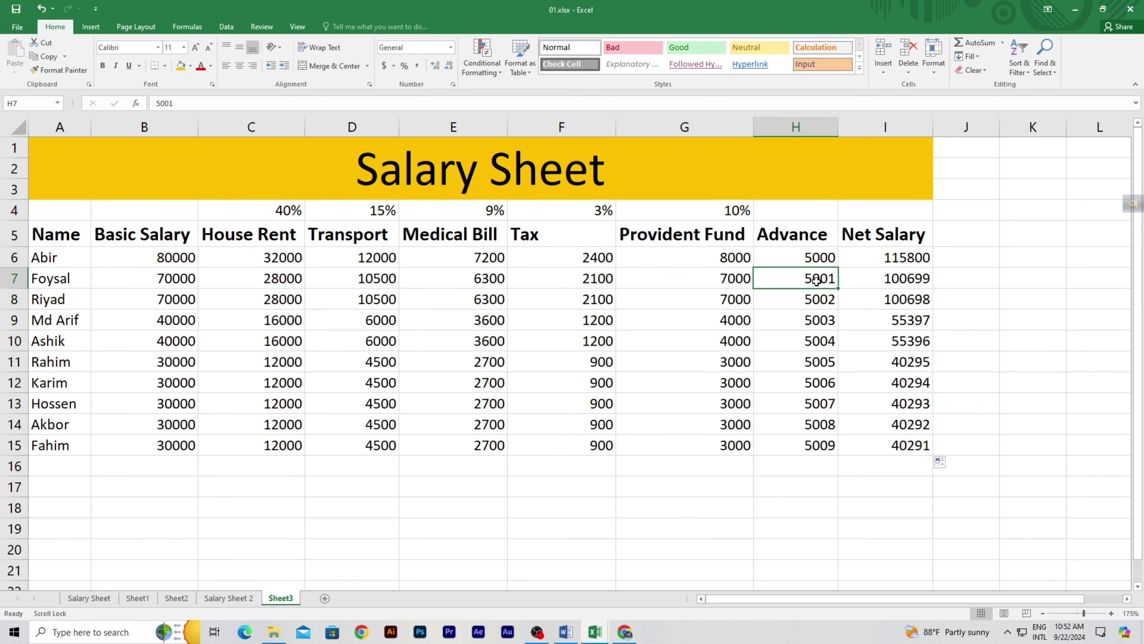
{"action": "type", "text": "0"}
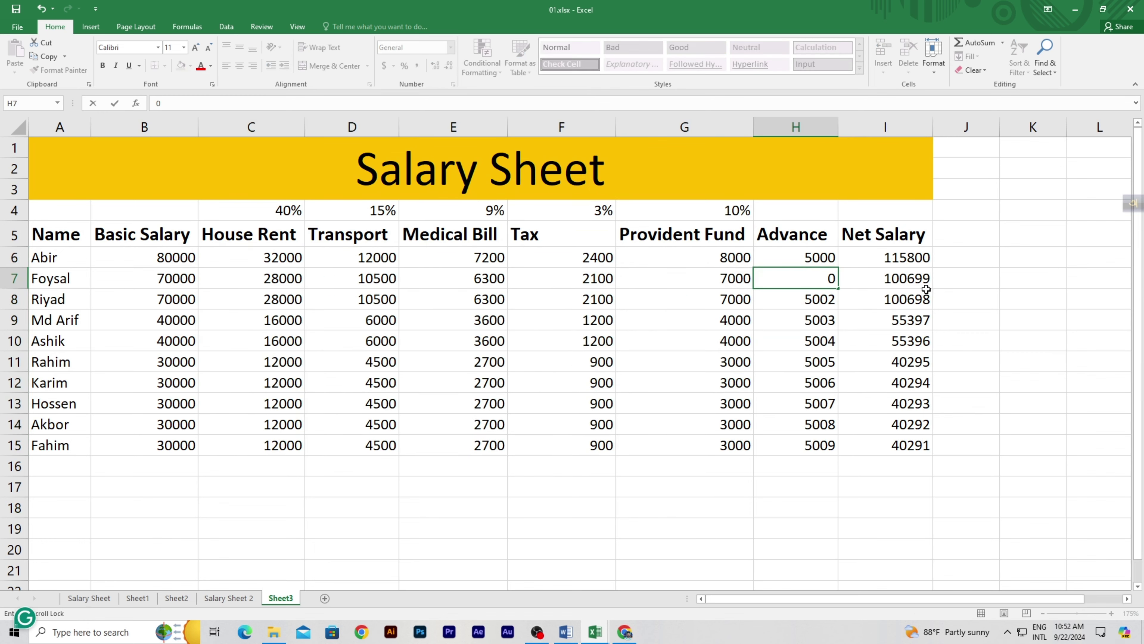
{"action": "key", "text": "Return"}
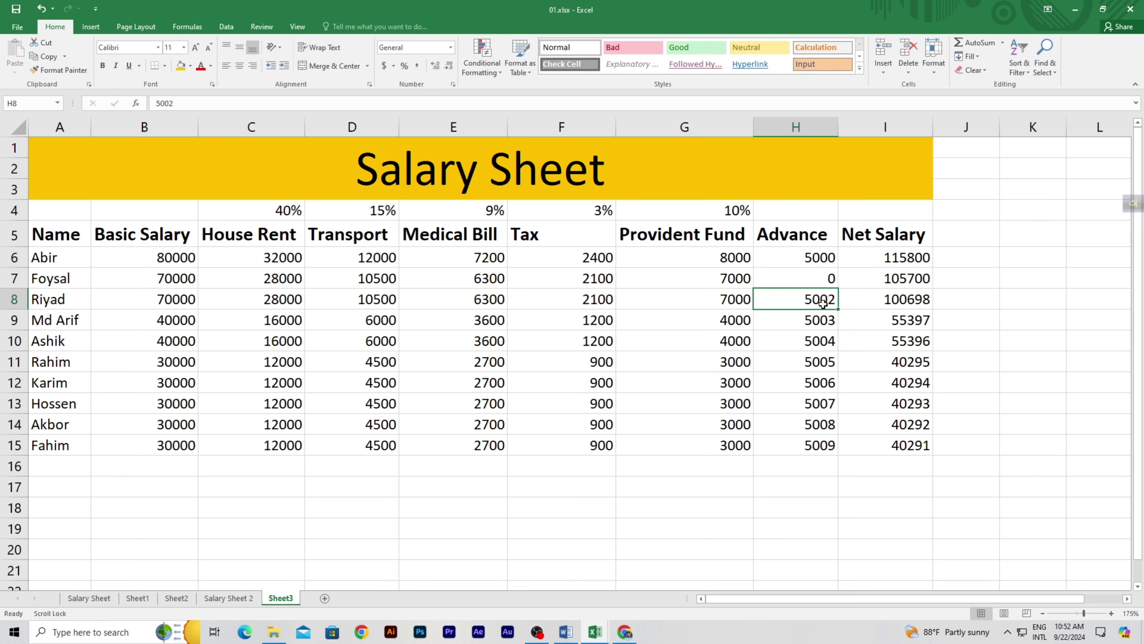
{"action": "type", "text": "0"}
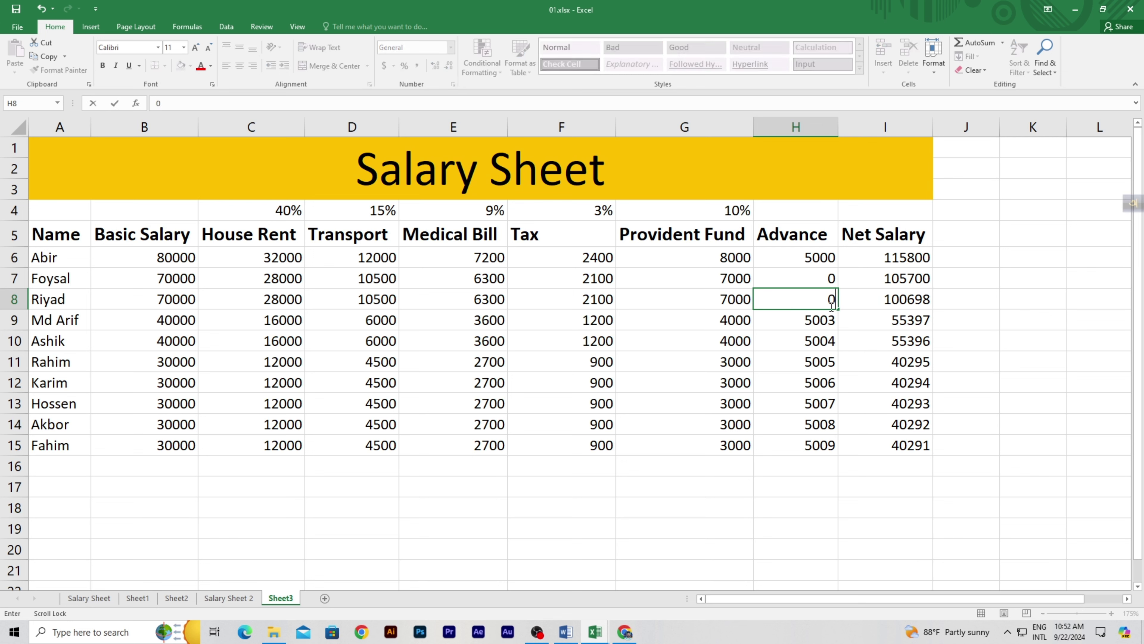
{"action": "key", "text": "Return"}
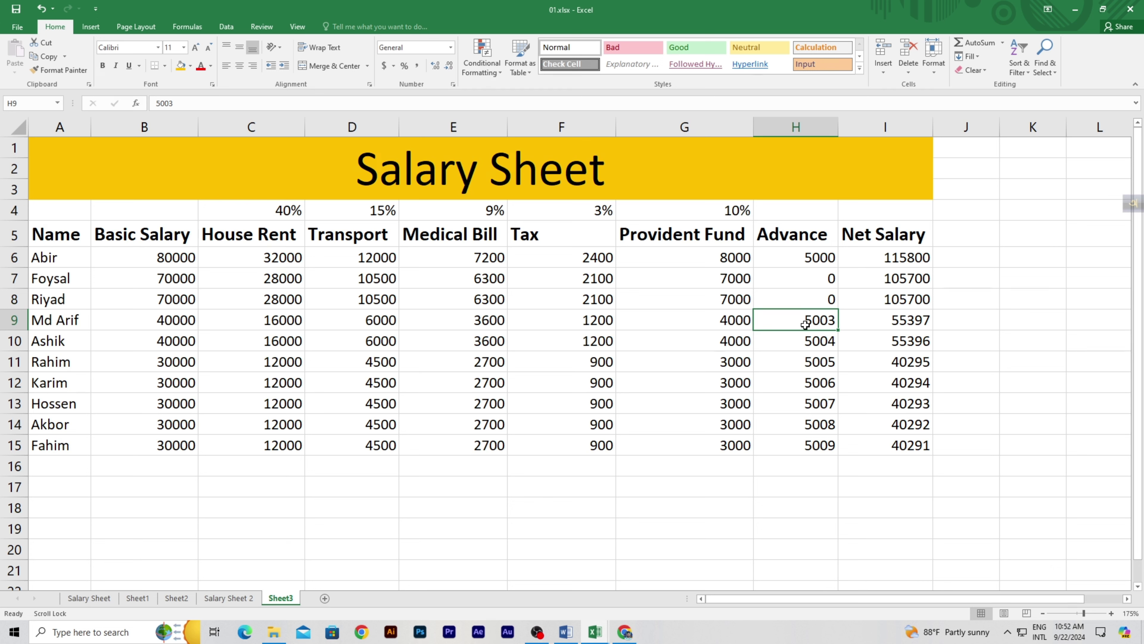
{"action": "type", "text": "3000"}
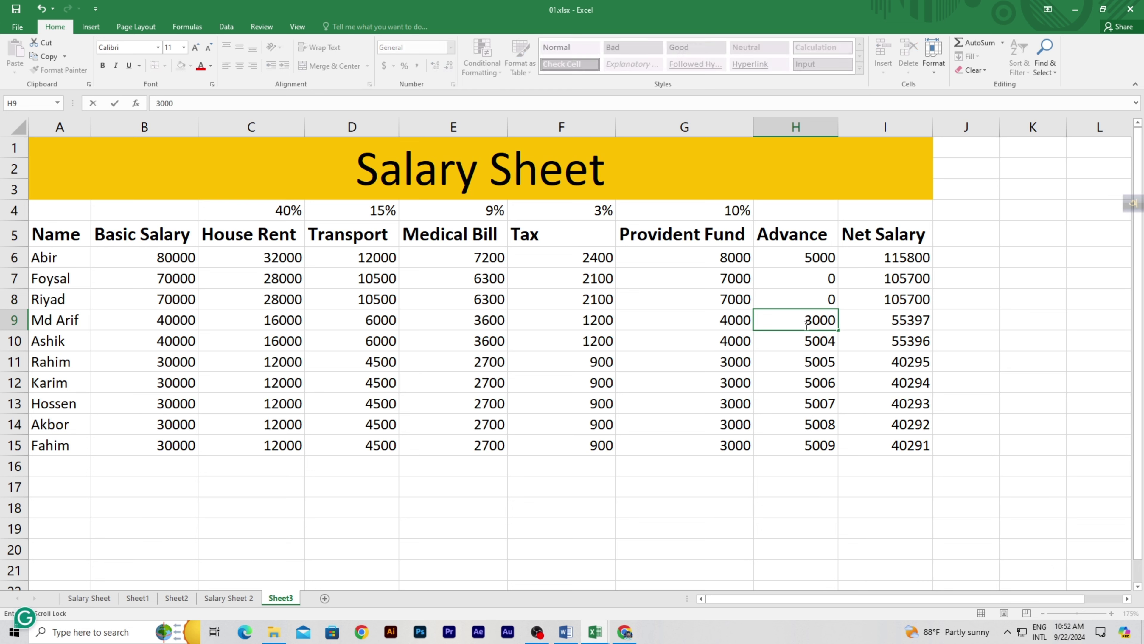
{"action": "key", "text": "Return"}
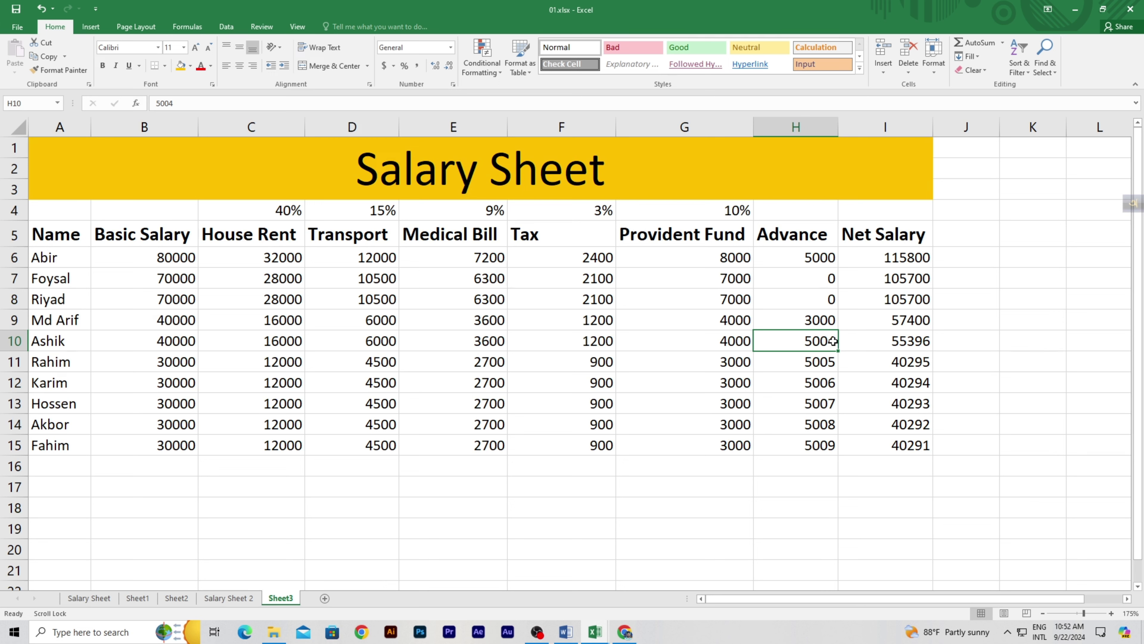
{"action": "type", "text": "0"}
{"action": "key", "text": "Return"}
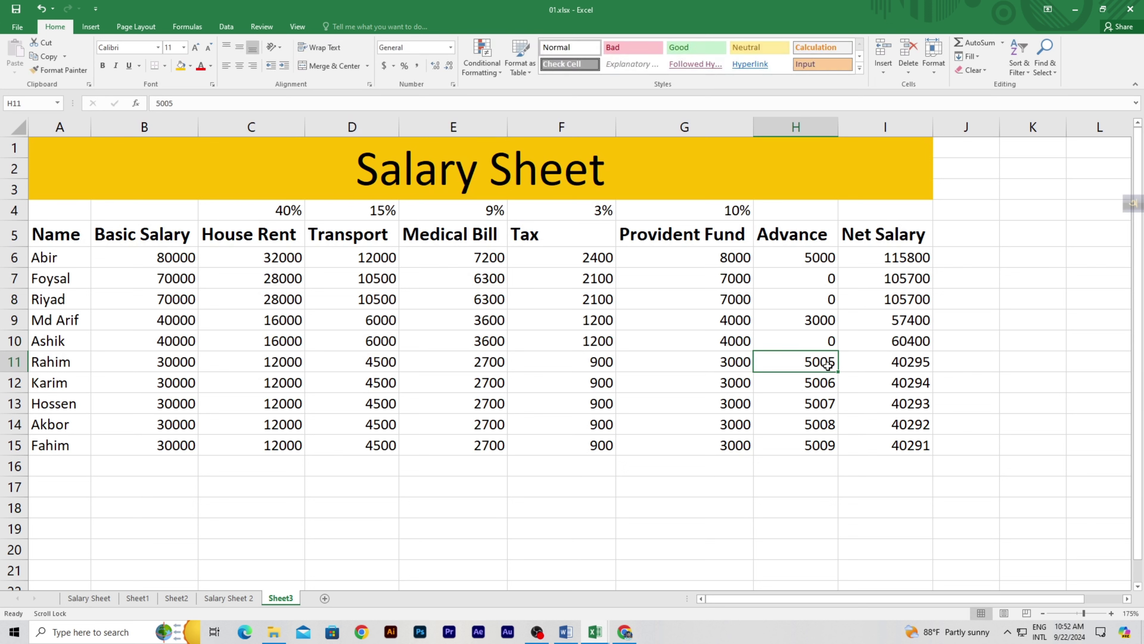
{"action": "type", "text": "0"}
{"action": "left_click", "coordinate": [824, 345]}
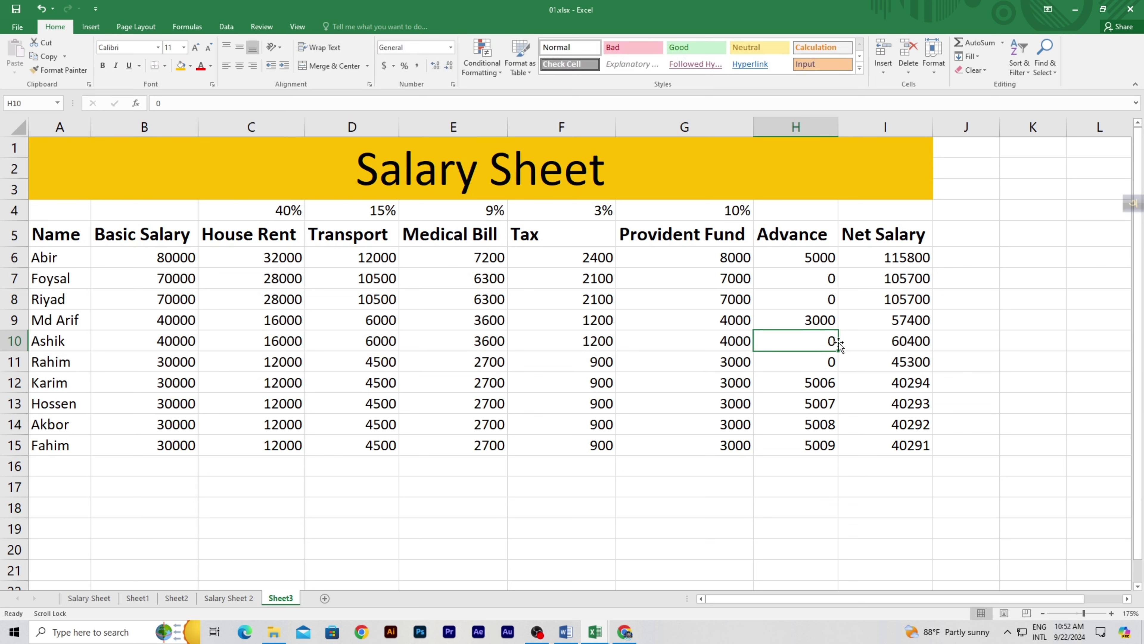
{"action": "left_click_drag", "start_coordinate": [838, 351], "coordinate": [837, 453]}
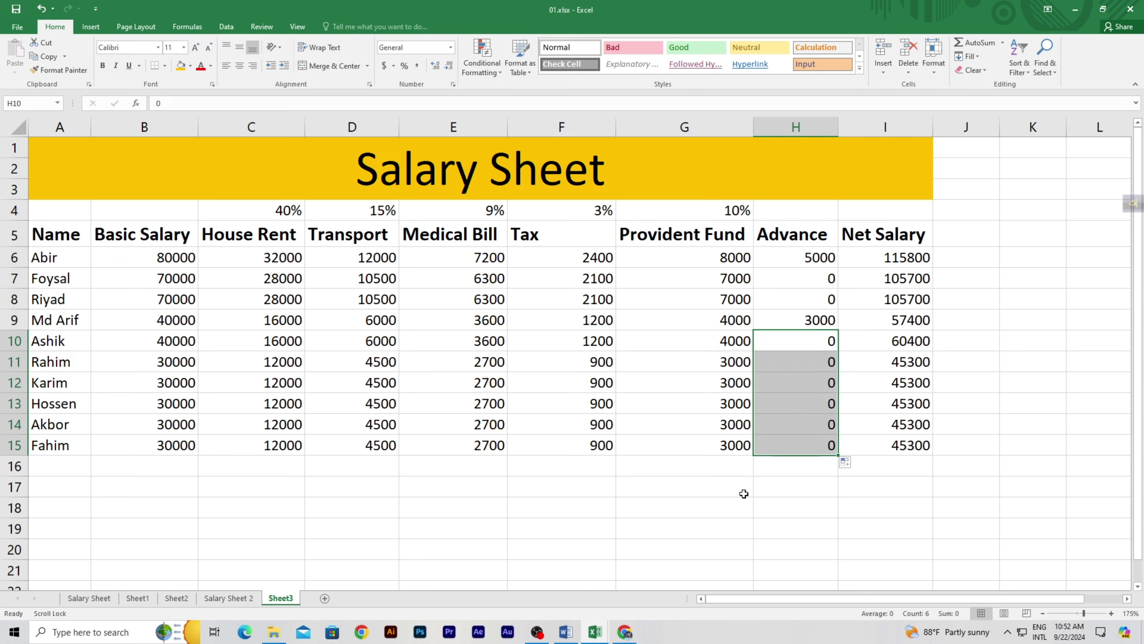
Step: Compare with the blue table on Salary Sheet 2, then select A5:I15 on Sheet3
{"action": "left_click", "coordinate": [811, 359]}
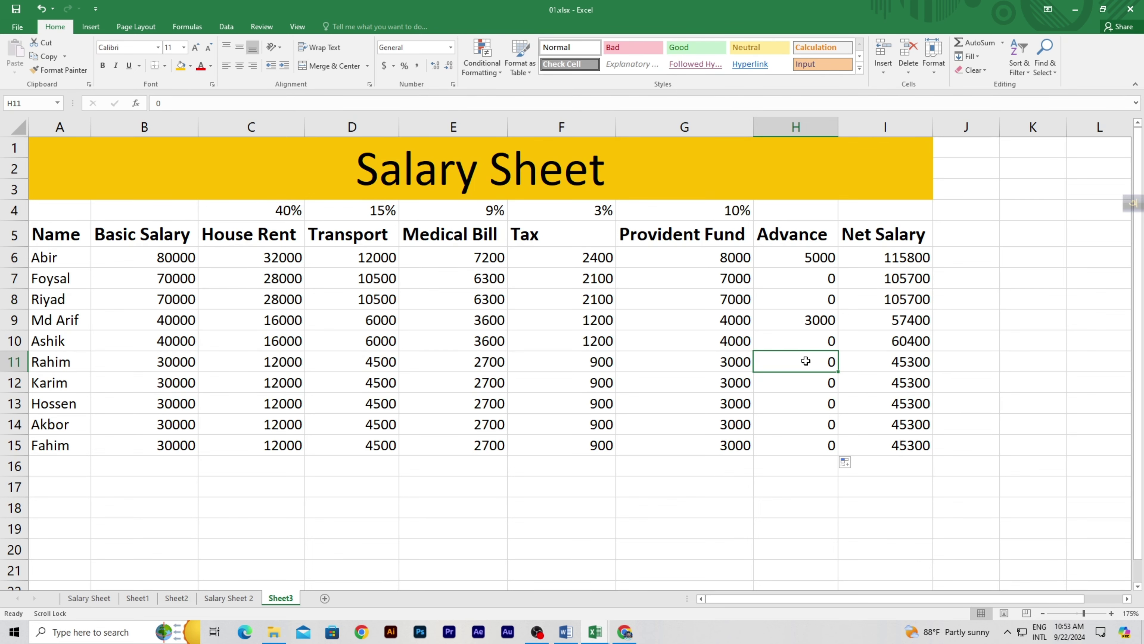
{"action": "left_click", "coordinate": [228, 597]}
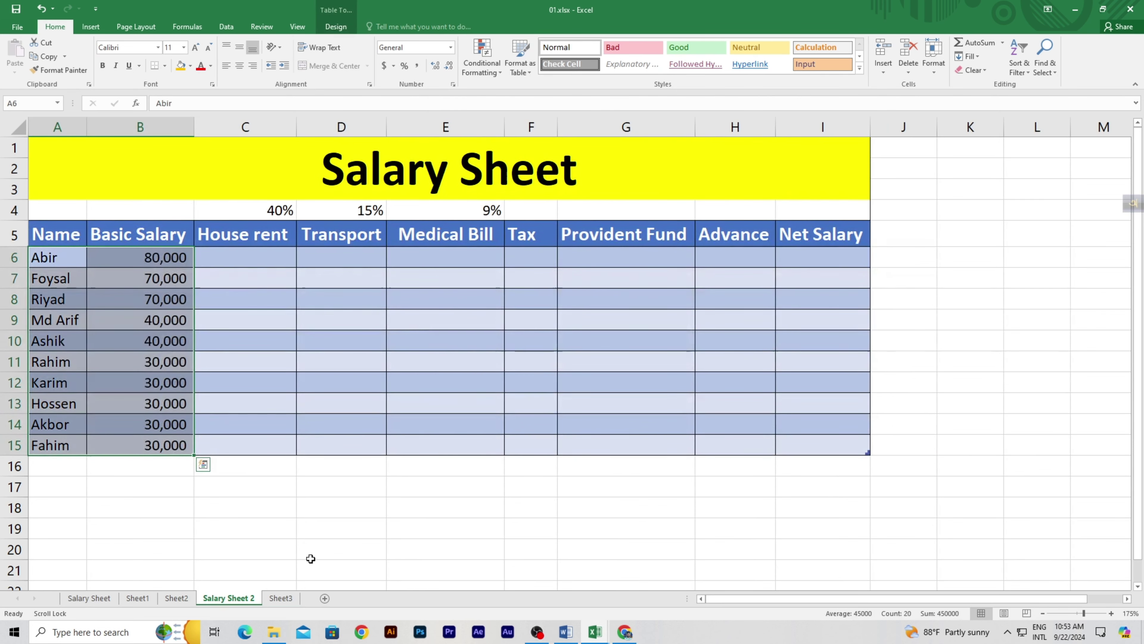
{"action": "left_click", "coordinate": [281, 598]}
{"action": "left_click", "coordinate": [917, 447]}
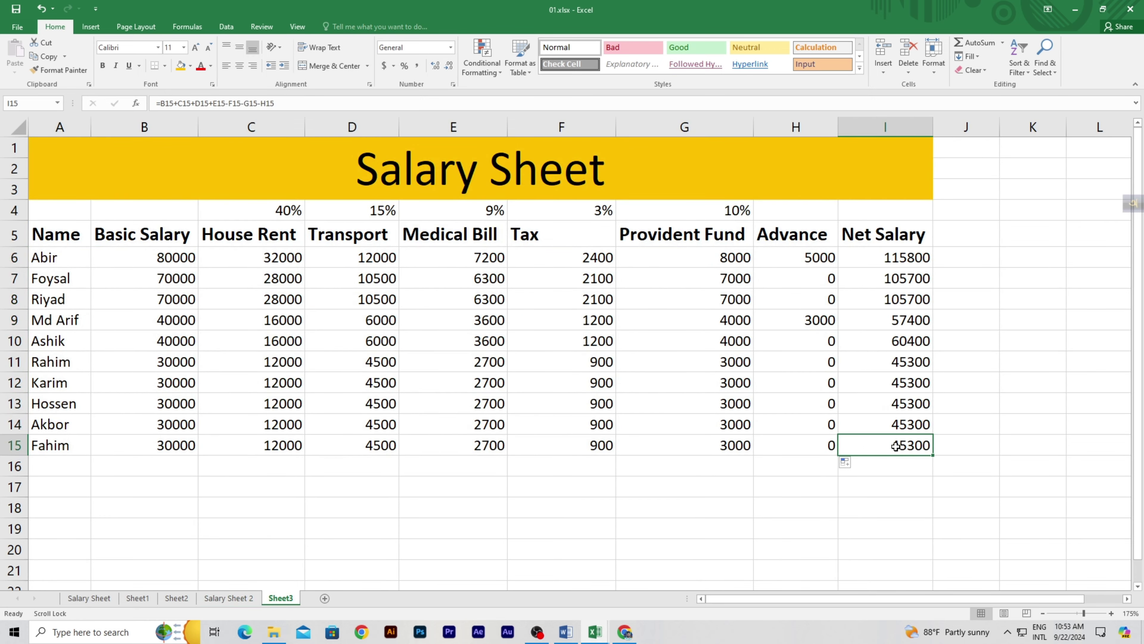
{"action": "left_click_drag", "start_coordinate": [895, 446], "coordinate": [17, 239]}
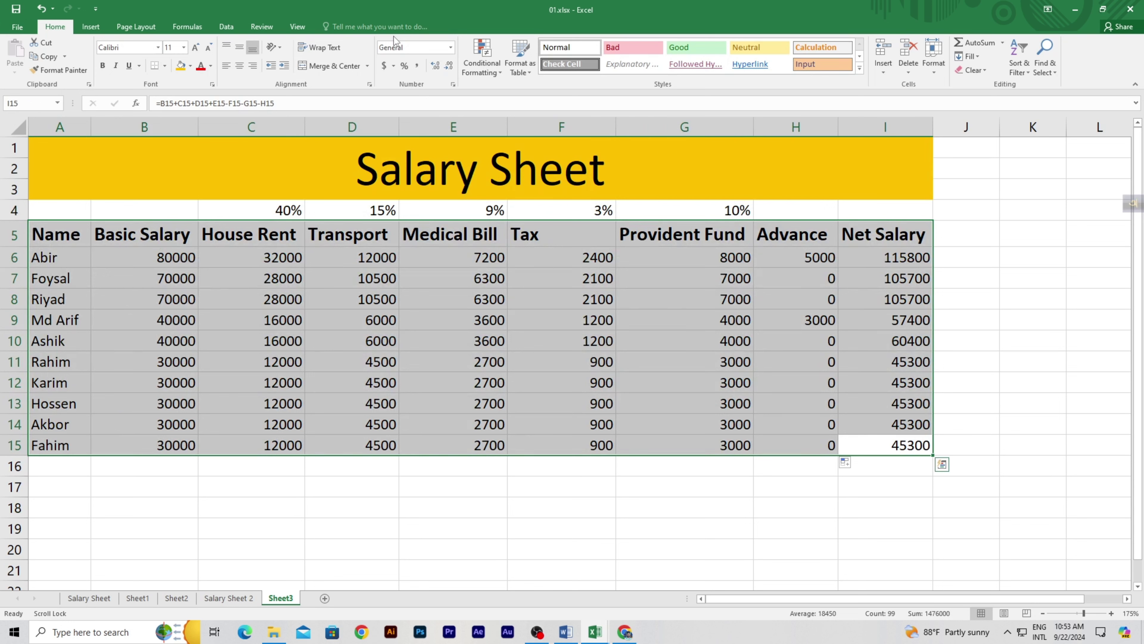
Step: Format A5:I15 as a table with headers using an orange medium banded style
{"action": "left_click", "coordinate": [530, 72]}
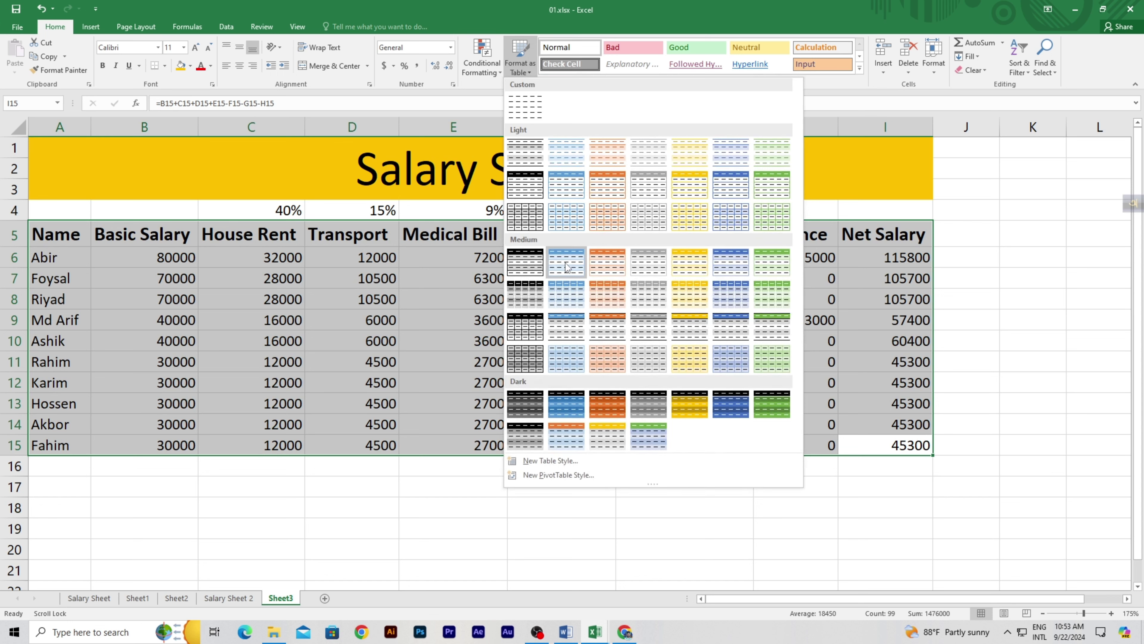
{"action": "left_click", "coordinate": [619, 295]}
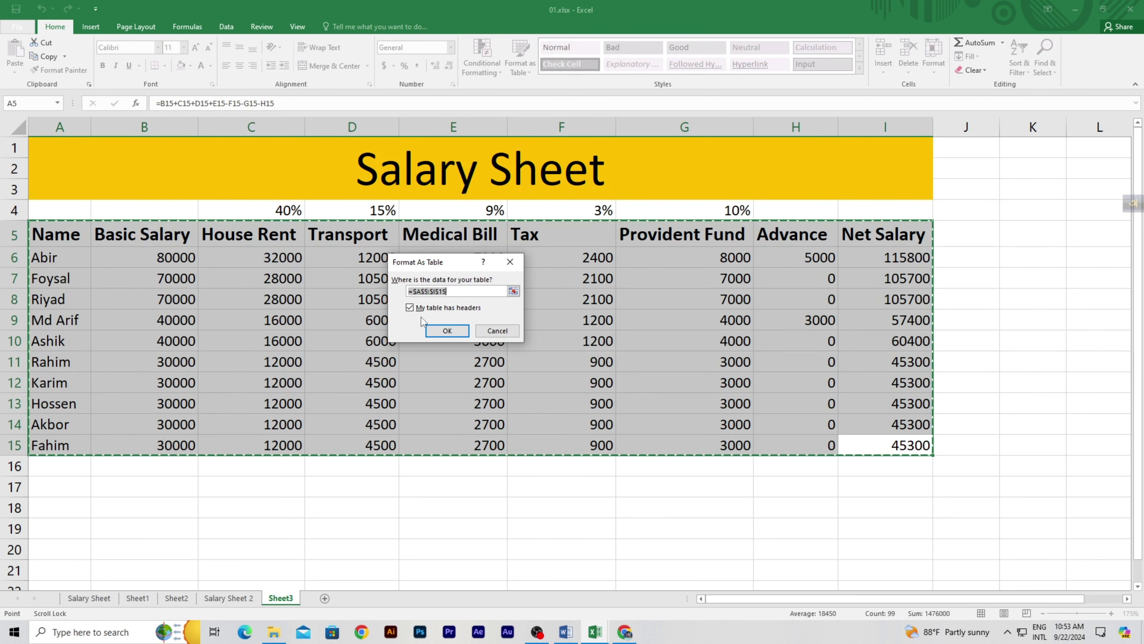
{"action": "left_click", "coordinate": [448, 331]}
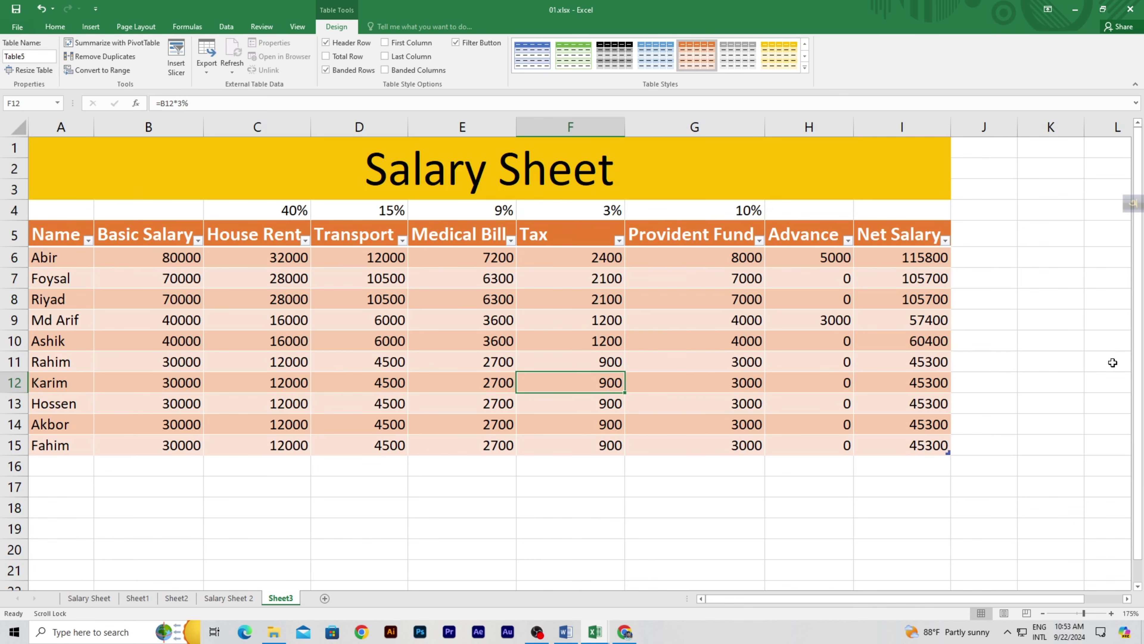
Step: Apply a blue medium banded table style to the salary table, replacing the orange one
{"action": "scroll", "coordinate": [613, 364], "scroll_direction": "down", "scroll_amount": 1, "text": "ctrl"}
{"action": "scroll", "coordinate": [520, 307], "scroll_direction": "up", "scroll_amount": 2, "text": "ctrl"}
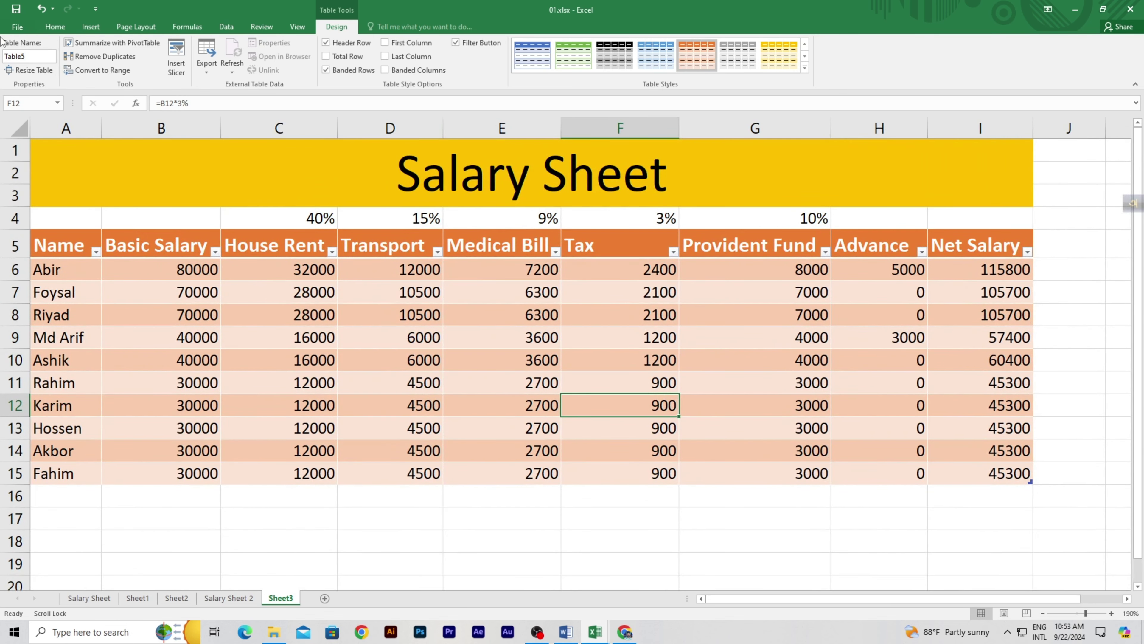
{"action": "left_click", "coordinate": [55, 26]}
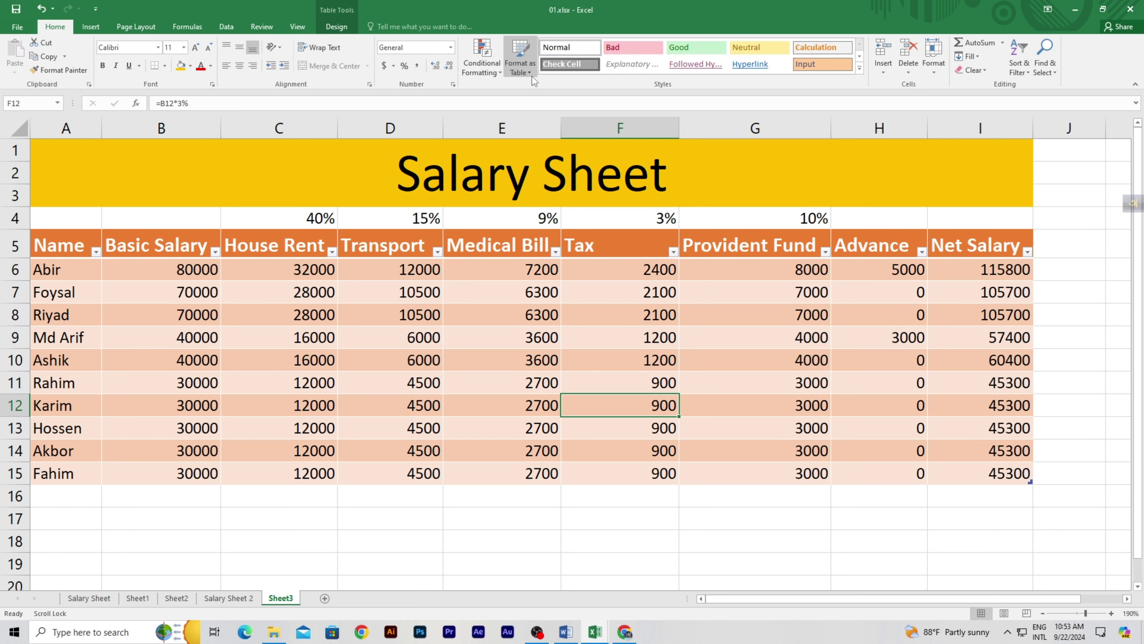
{"action": "left_click", "coordinate": [520, 61]}
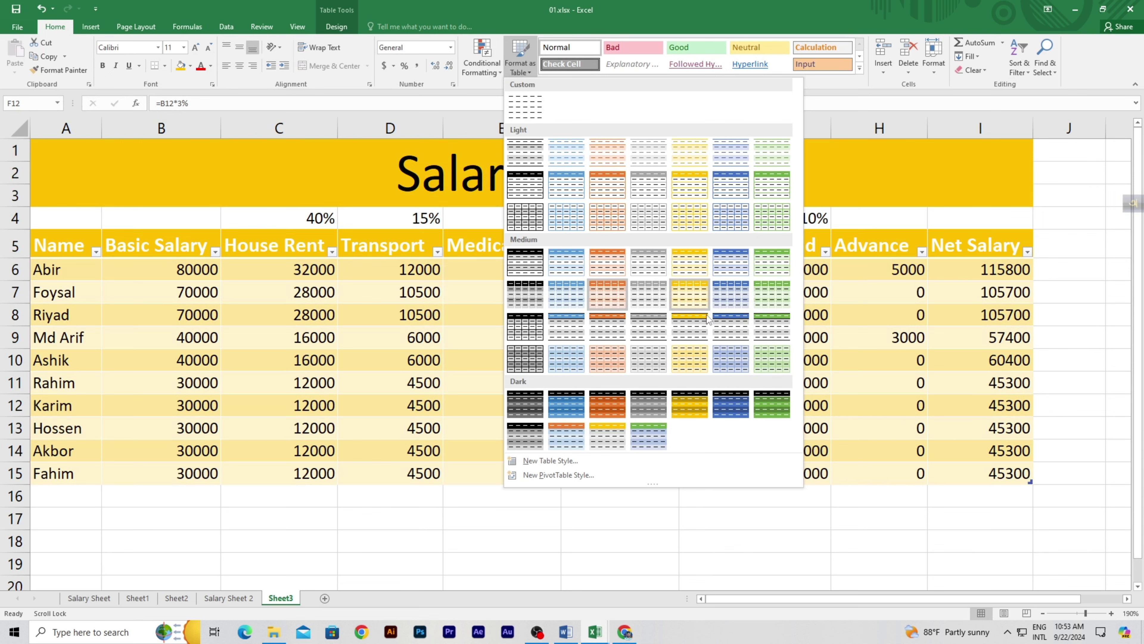
{"action": "left_click", "coordinate": [560, 302]}
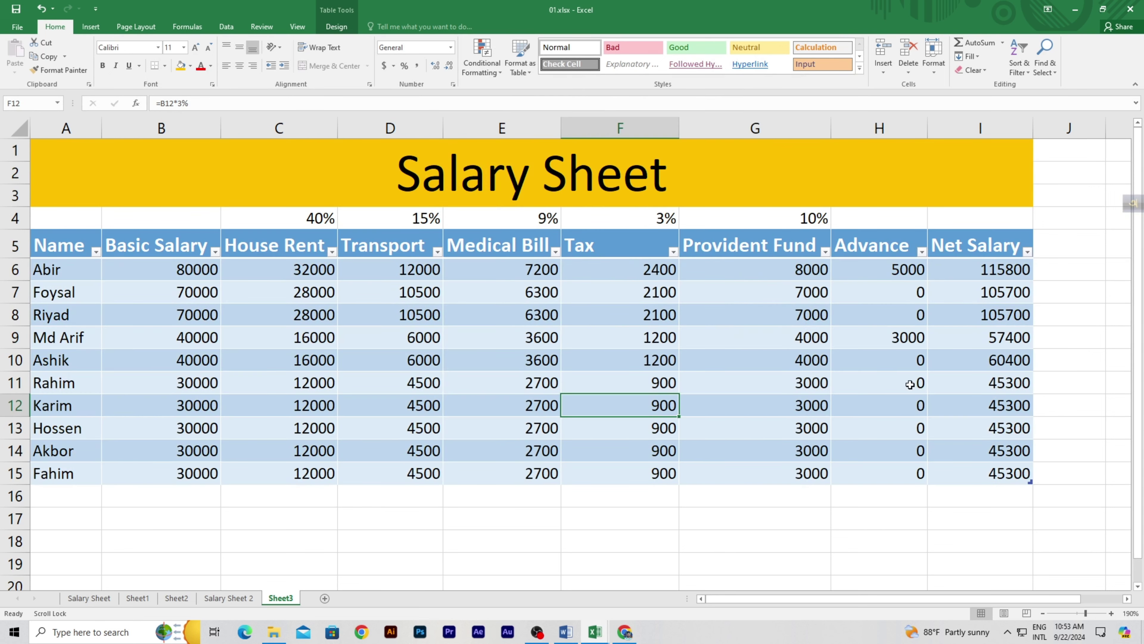
{"action": "left_click", "coordinate": [883, 451]}
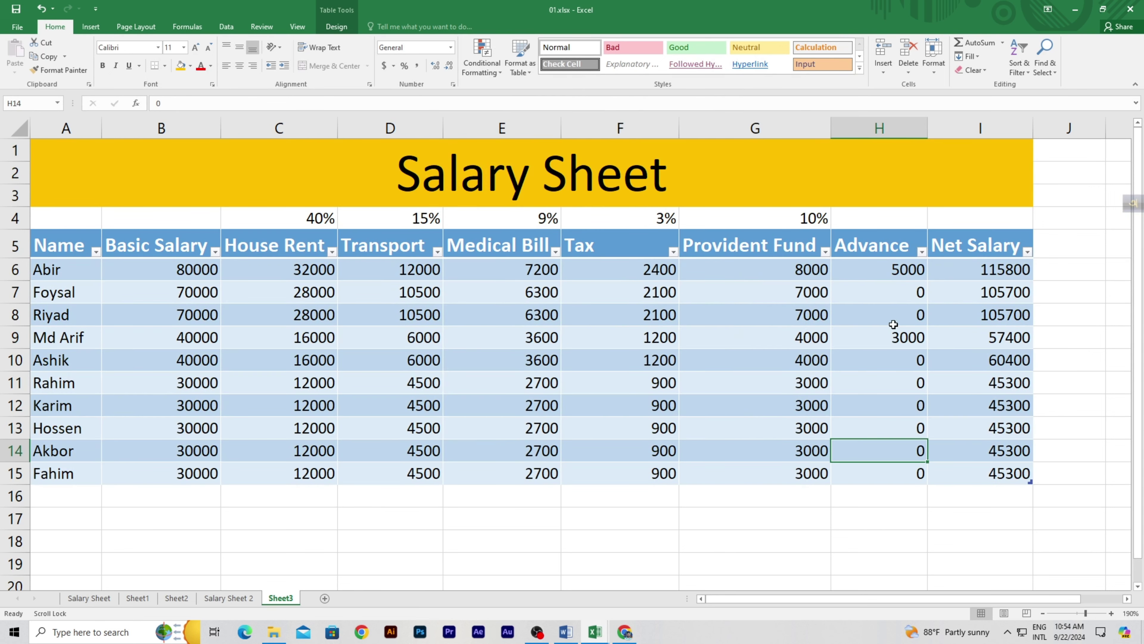